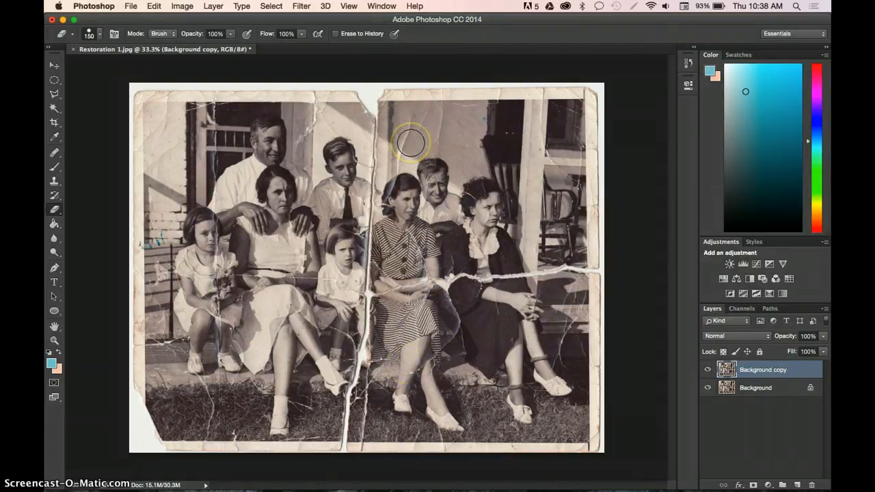
- Examine the tear between the girl and the woman in the striped dress up close, and return to the whole photo
{"action": "key", "text": "super+equal"}
{"action": "key", "text": "super+equal"}
{"action": "key", "text": "super+equal"}
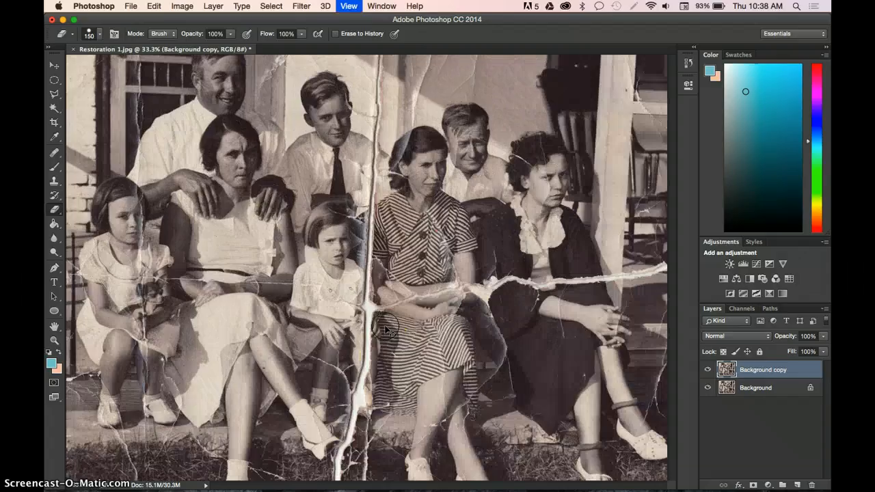
{"action": "key", "text": "super+equal"}
{"action": "key", "text": "super+equal"}
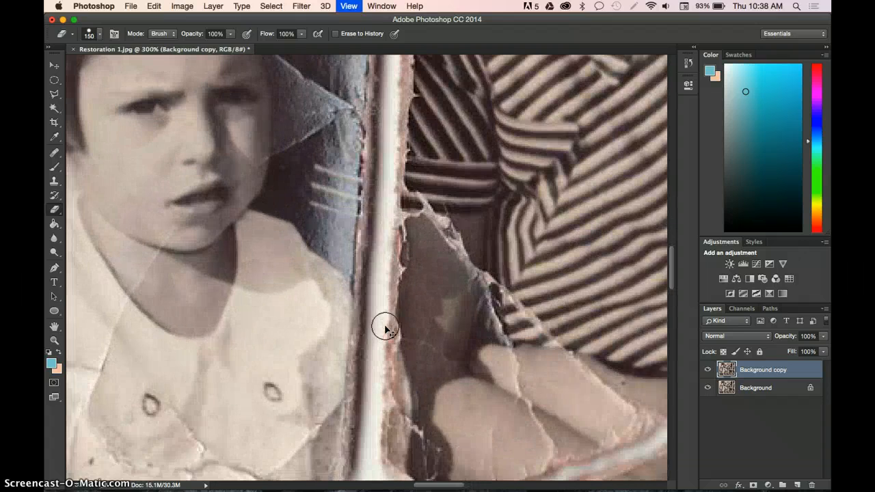
{"action": "key", "text": "super+minus"}
{"action": "scroll", "coordinate": [392, 260], "scroll_direction": "up", "scroll_amount": 3}
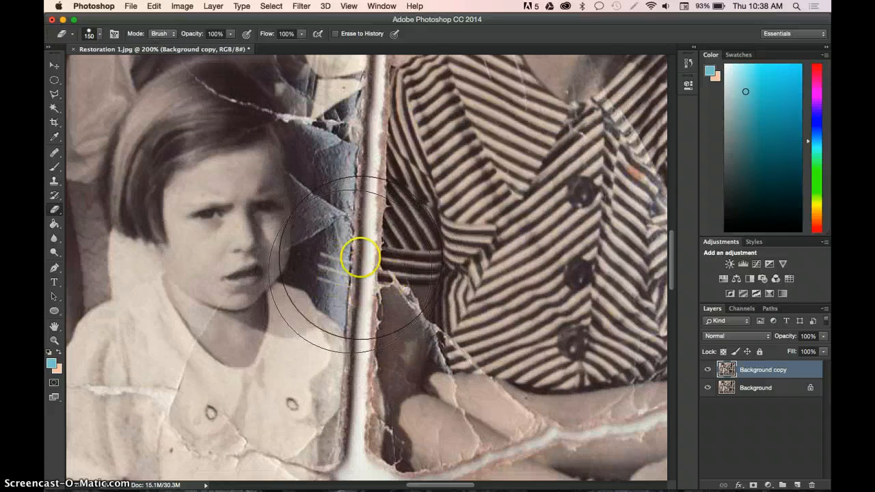
{"action": "key", "text": "super+minus"}
{"action": "key", "text": "super+minus"}
{"action": "key", "text": "super+minus"}
{"action": "key", "text": "super+minus"}
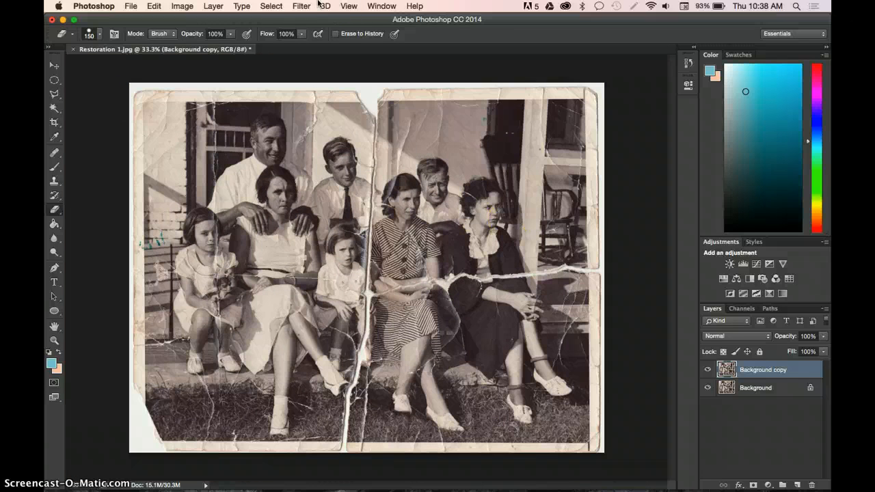
- Select the white scan background with the Magic Wand, extend the selection to similar pixels in the tears, and delete it
{"action": "left_click", "coordinate": [54, 108]}
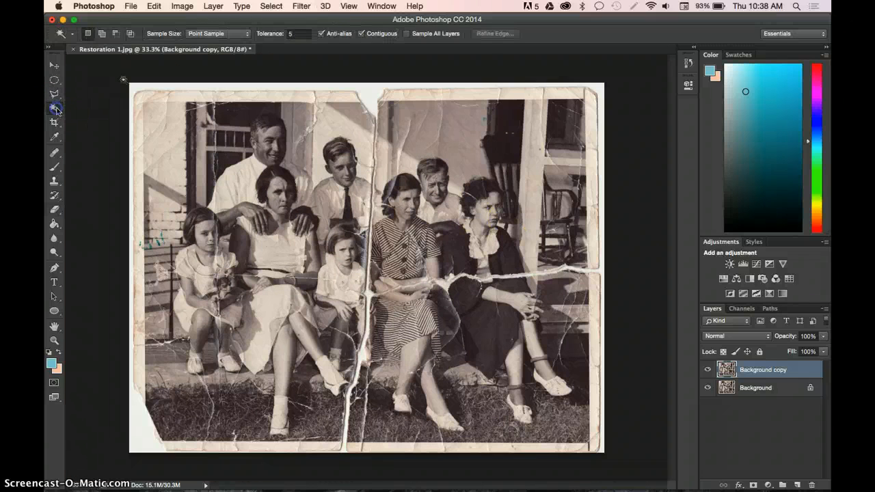
{"action": "left_click", "coordinate": [136, 88]}
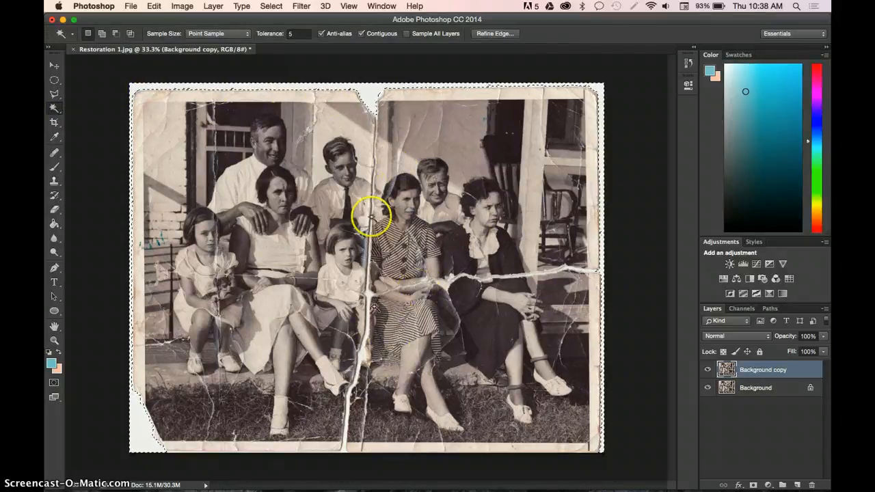
{"action": "left_click", "coordinate": [270, 5]}
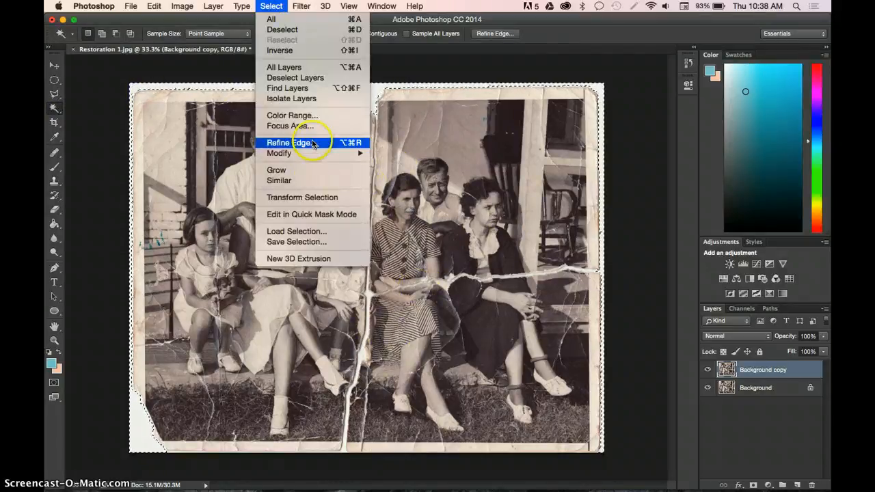
{"action": "left_click", "coordinate": [290, 181]}
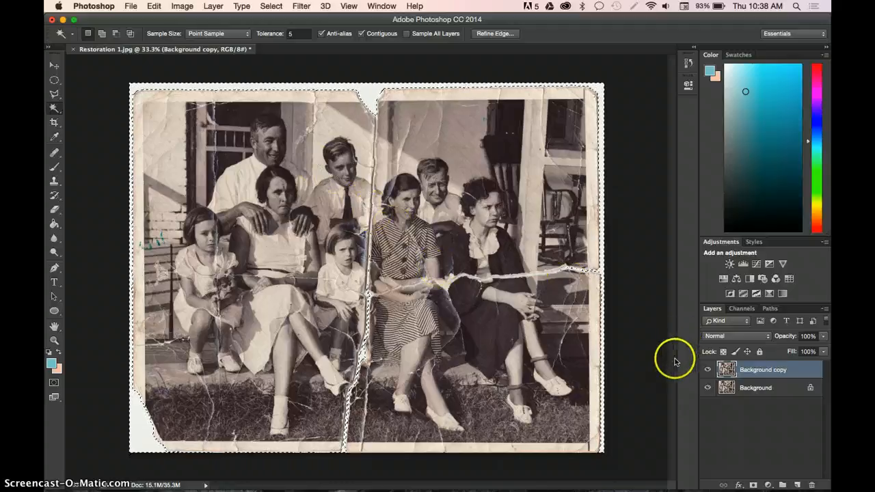
- Show the macOS Keyboard Viewer and move it off the photo to the corner of the screen
{"action": "left_click", "coordinate": [683, 6]}
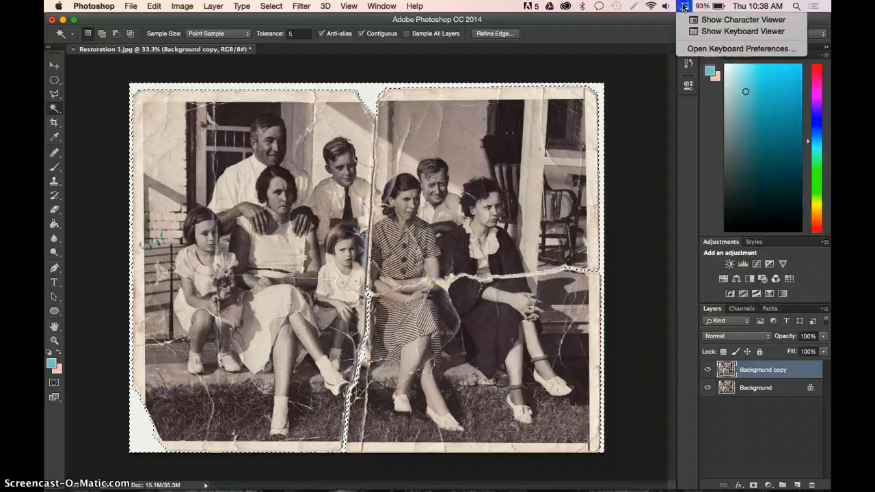
{"action": "left_click", "coordinate": [710, 31]}
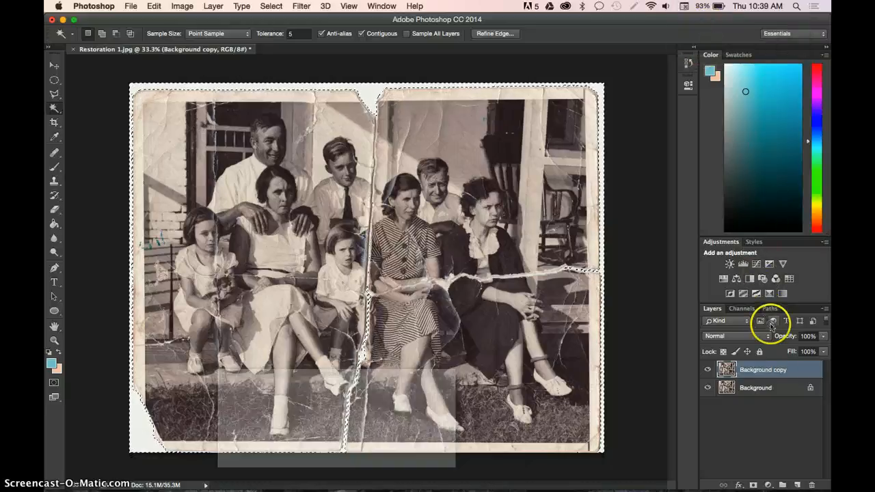
{"action": "left_click_drag", "start_coordinate": [397, 377], "coordinate": [766, 398]}
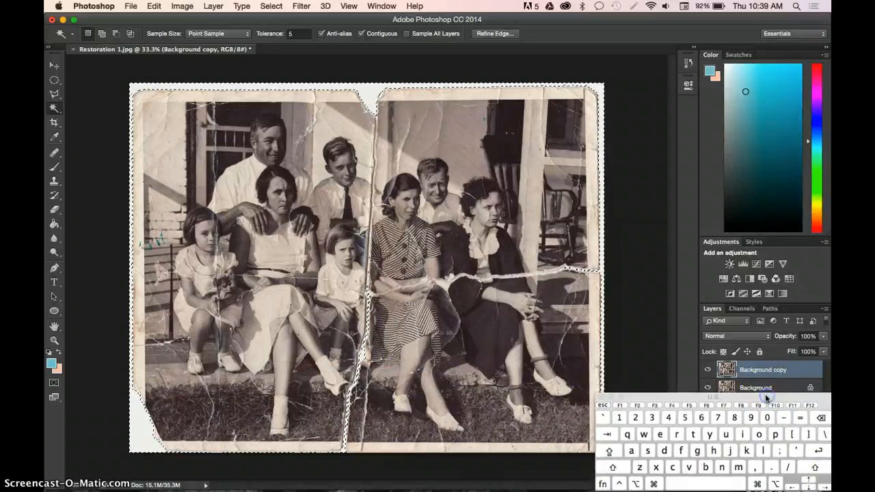
- Hide the original Background layer and clear the current selection
{"action": "left_click", "coordinate": [708, 388]}
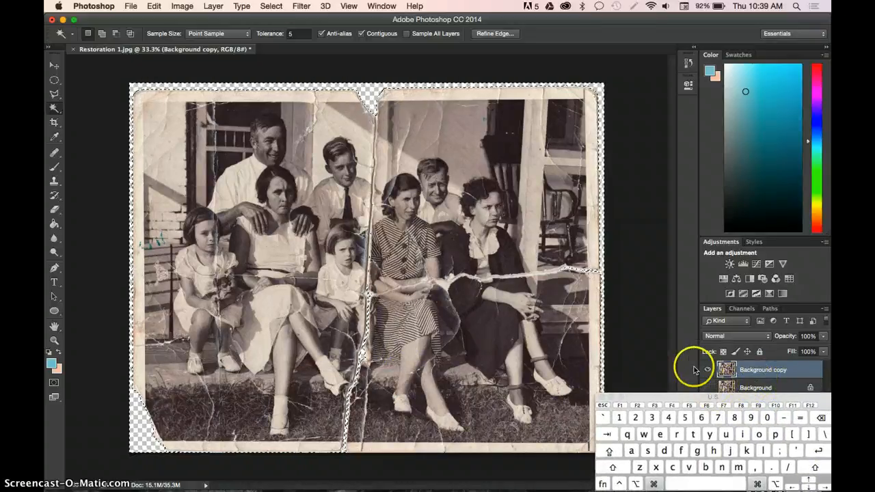
{"action": "key", "text": "super+d"}
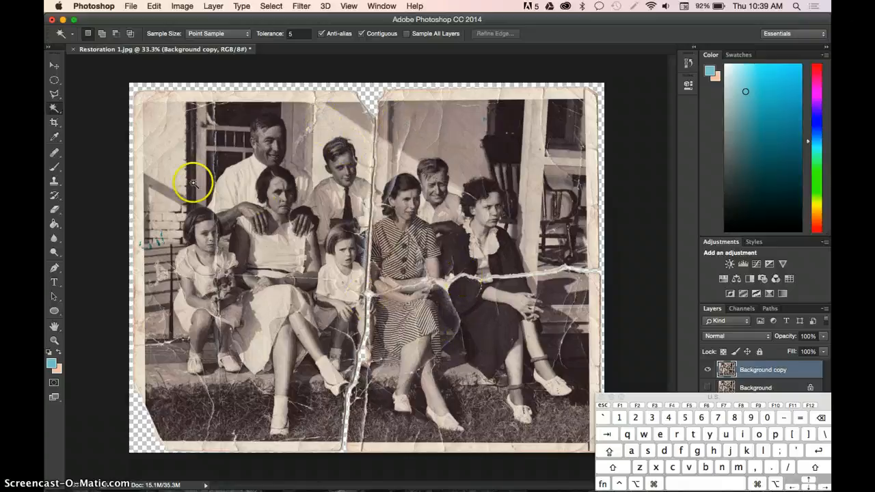
- Outline the left piece of the torn photo with the Polygonal Lasso, following the vertical tear and enclosing the outer edges
{"action": "left_click", "coordinate": [54, 94]}
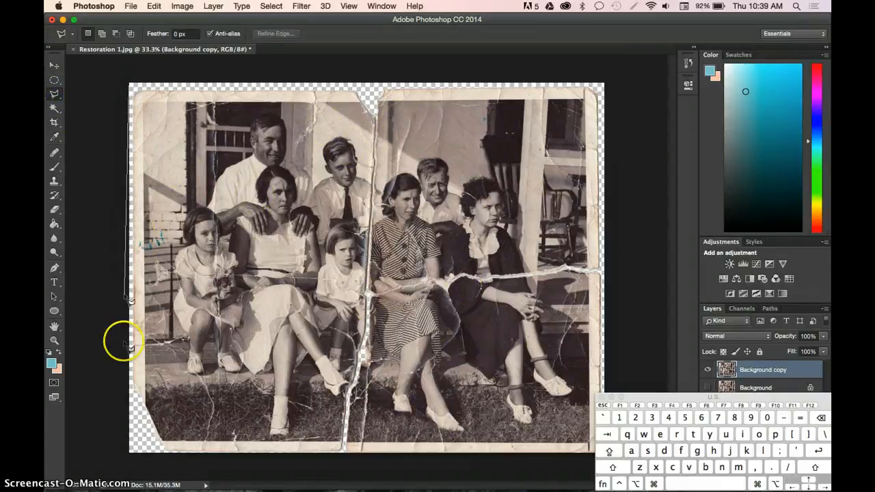
{"action": "left_click", "coordinate": [130, 451]}
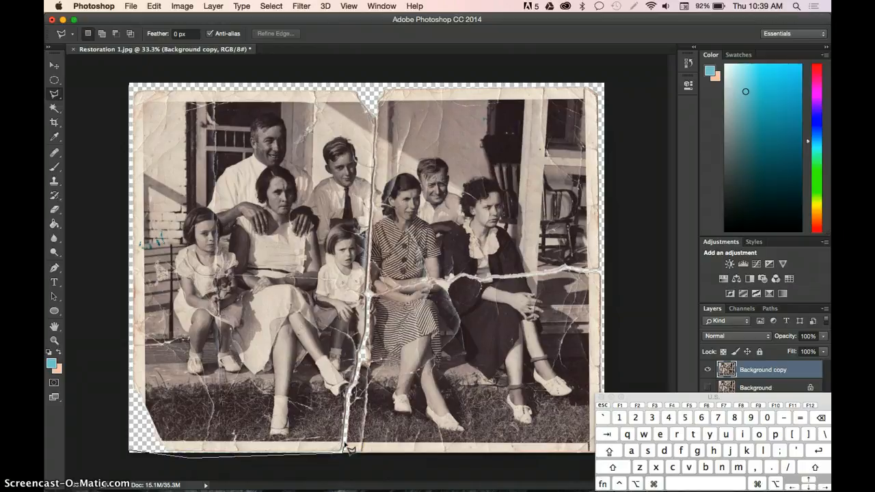
{"action": "left_click", "coordinate": [346, 412]}
{"action": "left_click", "coordinate": [363, 352]}
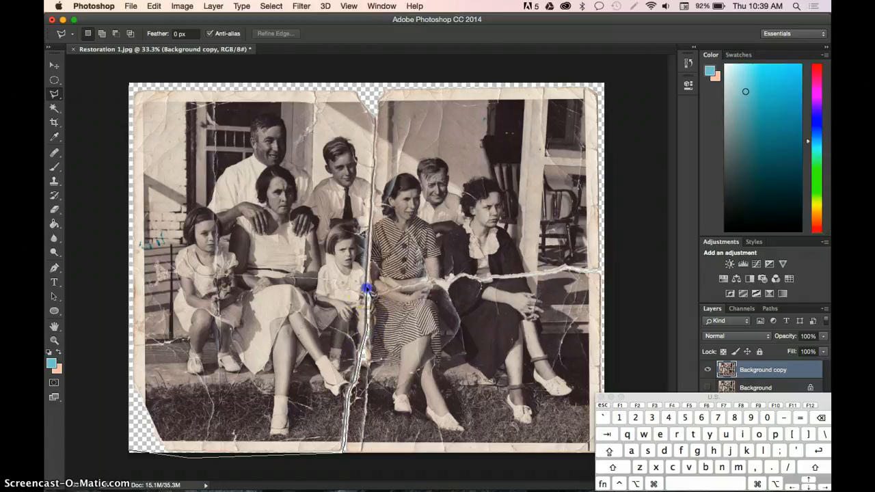
{"action": "left_click", "coordinate": [370, 275]}
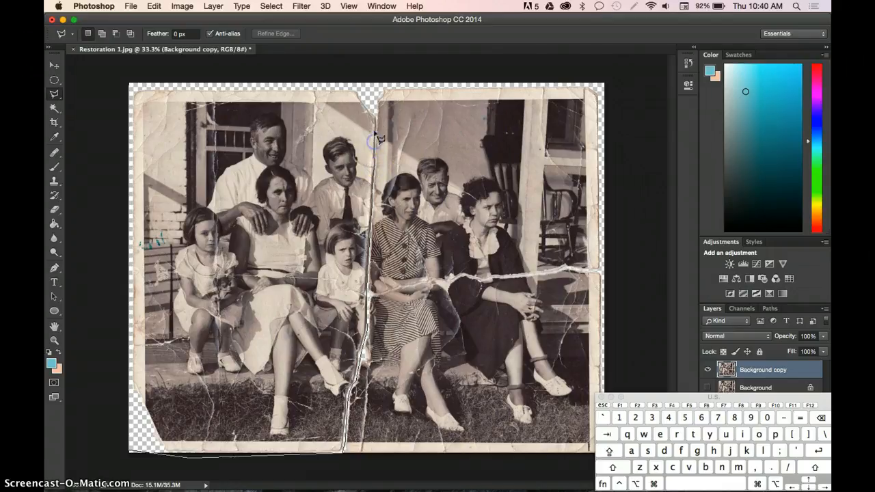
{"action": "left_click", "coordinate": [377, 98]}
{"action": "left_click", "coordinate": [369, 81]}
{"action": "left_click", "coordinate": [322, 82]}
{"action": "left_click", "coordinate": [133, 83]}
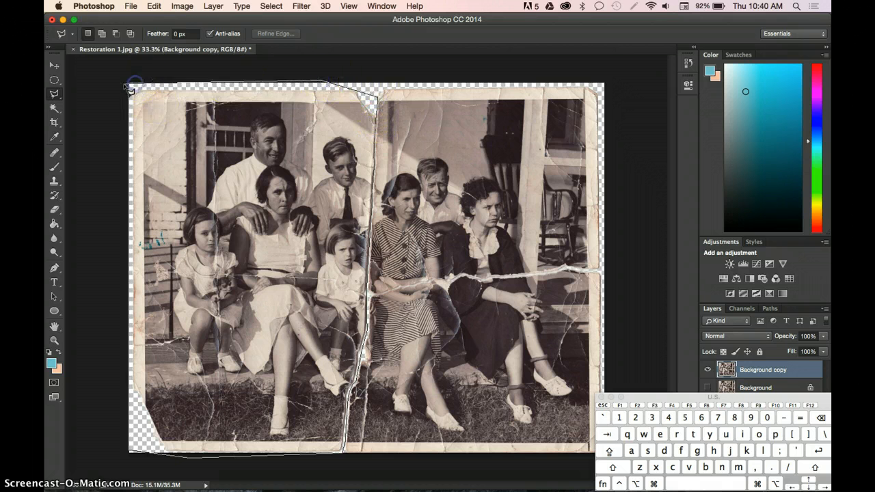
{"action": "left_click", "coordinate": [132, 85]}
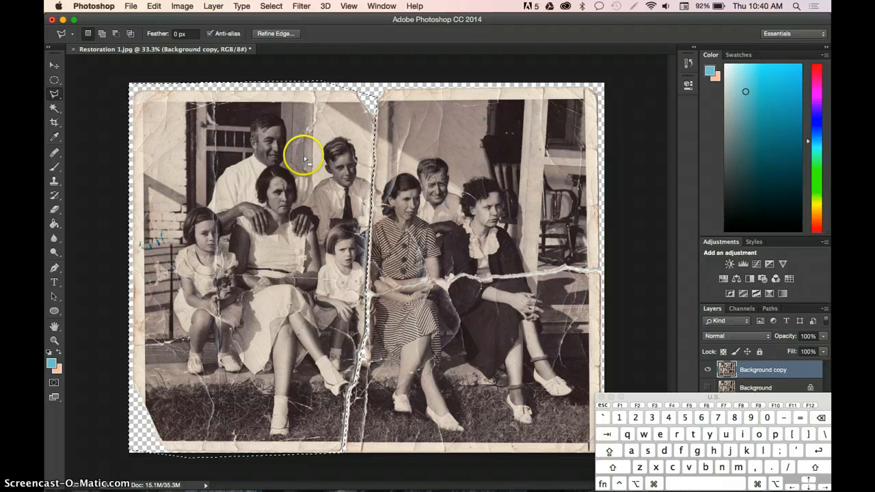
- Inspect the selection edge along the vertical tear, from the boy's face down to the girl beside the striped dress
{"action": "key", "text": "super+equal"}
{"action": "key", "text": "super+equal"}
{"action": "key", "text": "super+equal"}
{"action": "key", "text": "super+equal"}
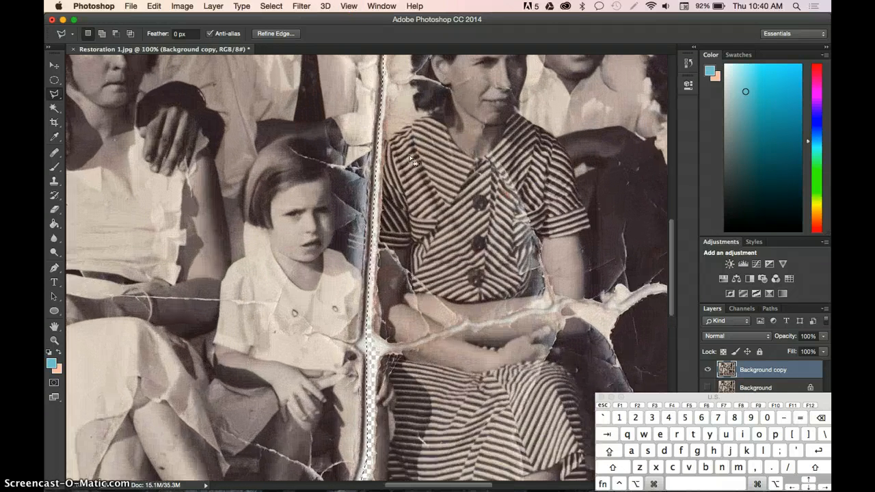
{"action": "key", "text": "super+equal"}
{"action": "scroll", "coordinate": [474, 166], "scroll_direction": "up", "scroll_amount": 10}
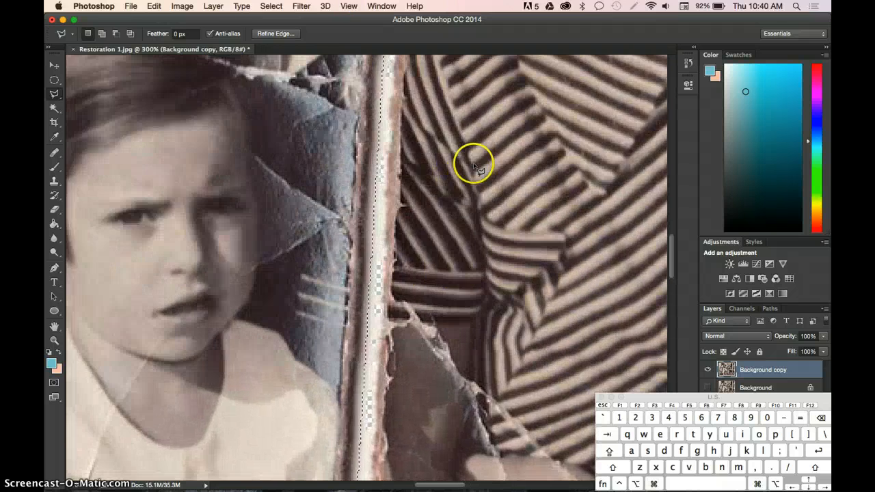
{"action": "scroll", "coordinate": [478, 170], "scroll_direction": "up", "scroll_amount": 5}
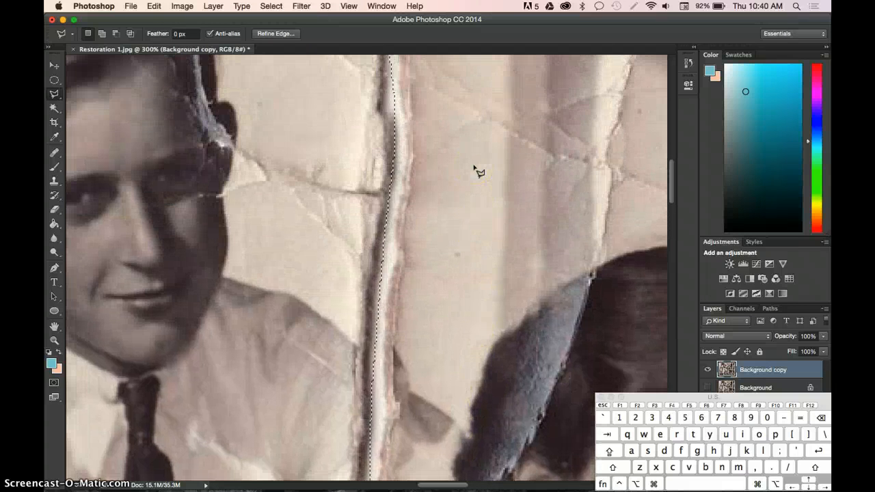
{"action": "scroll", "coordinate": [474, 167], "scroll_direction": "down", "scroll_amount": 12}
{"action": "scroll", "coordinate": [473, 174], "scroll_direction": "up", "scroll_amount": 5}
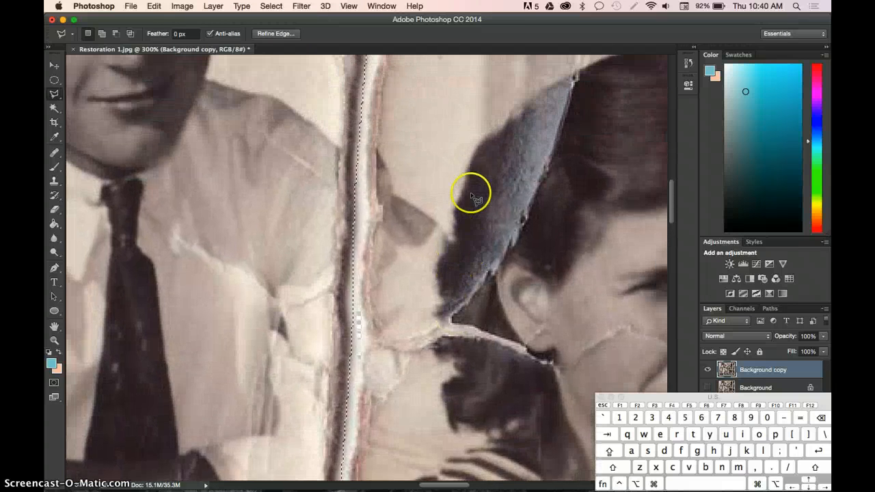
{"action": "scroll", "coordinate": [470, 196], "scroll_direction": "up", "scroll_amount": 1}
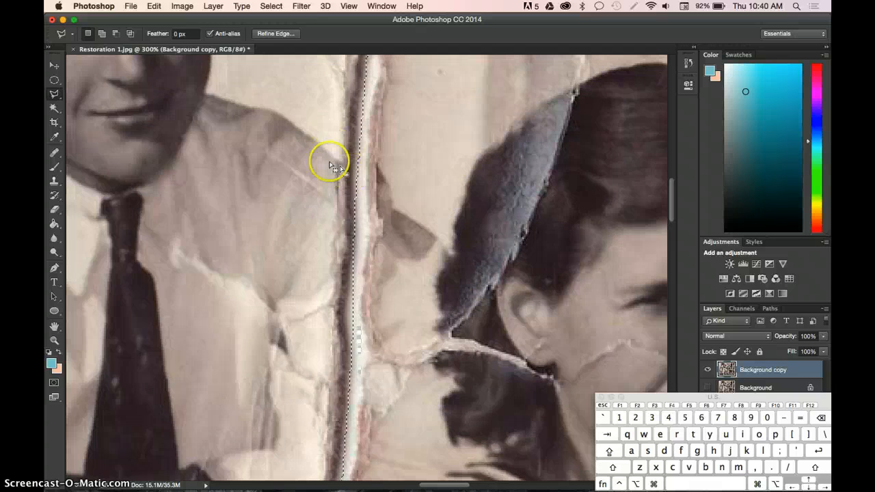
{"action": "scroll", "coordinate": [332, 160], "scroll_direction": "down", "scroll_amount": 15}
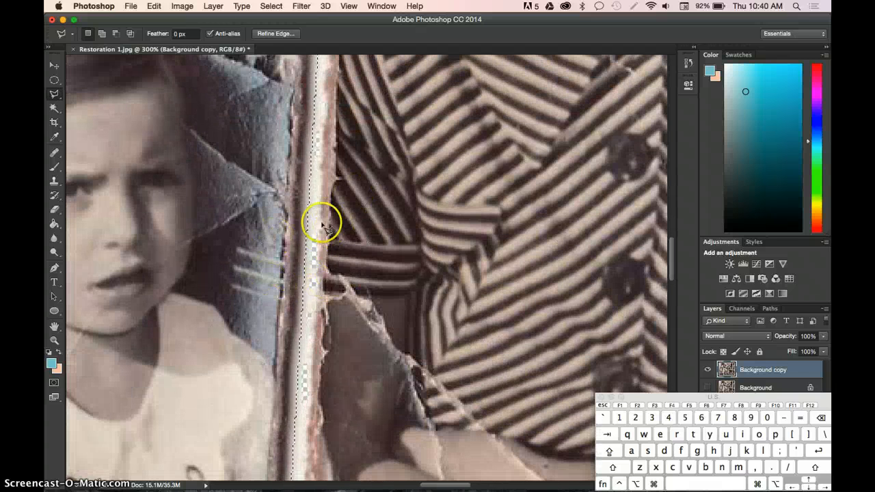
{"action": "scroll", "coordinate": [323, 226], "scroll_direction": "up", "scroll_amount": 15}
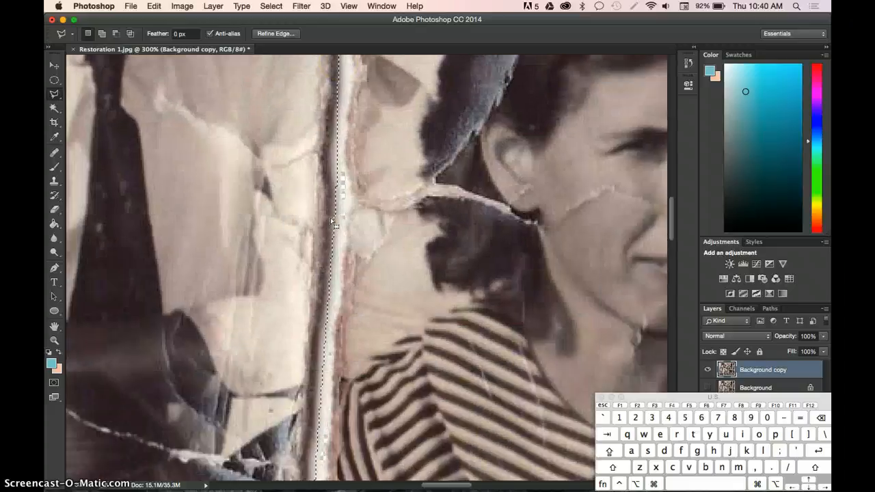
{"action": "scroll", "coordinate": [330, 217], "scroll_direction": "up", "scroll_amount": 1}
{"action": "key", "text": "super+minus"}
{"action": "scroll", "coordinate": [330, 218], "scroll_direction": "down", "scroll_amount": 5}
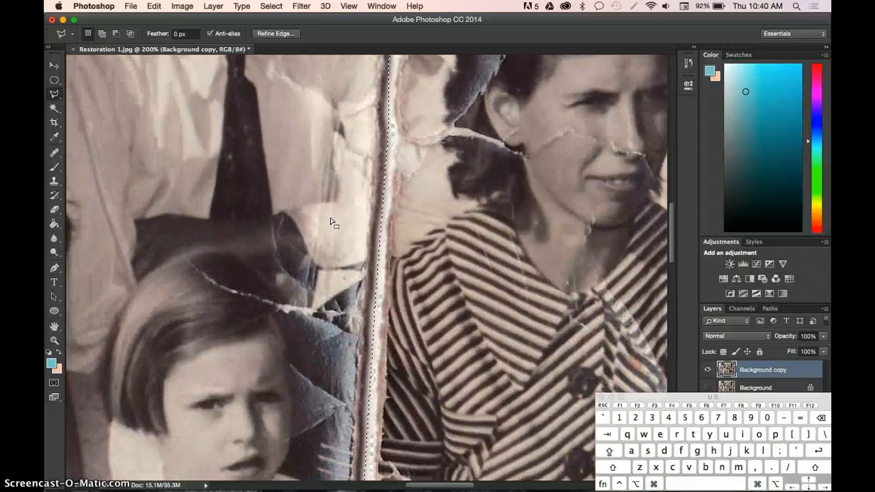
- Nudge the selected left piece a few pixels up and about 10 pixels right with the Move tool to narrow the vertical tear
{"action": "left_click", "coordinate": [55, 63]}
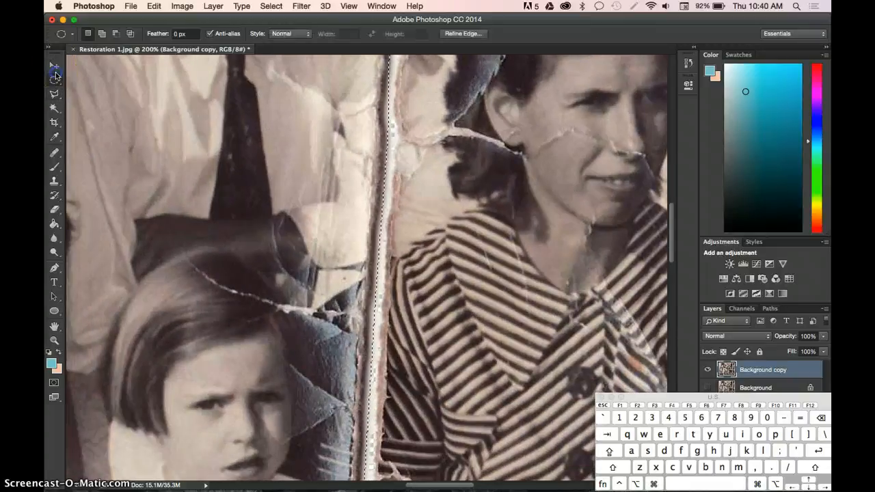
{"action": "left_click", "coordinate": [55, 66]}
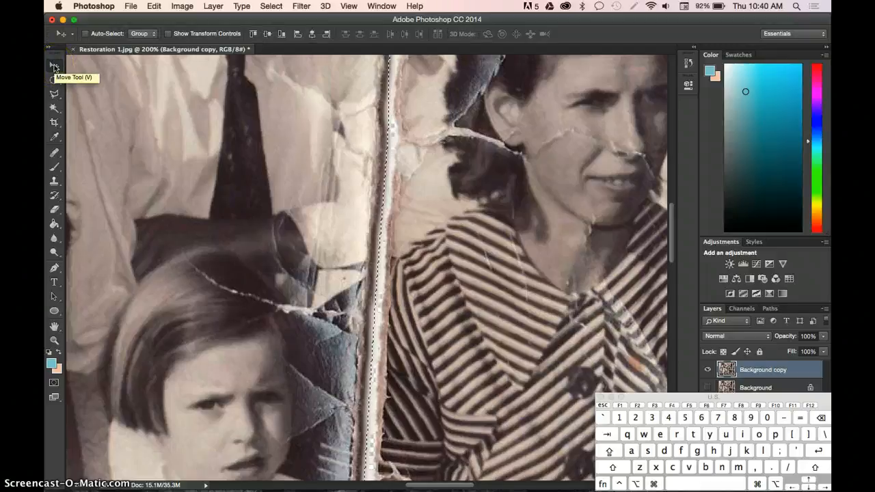
{"action": "scroll", "coordinate": [55, 67], "scroll_direction": "down", "scroll_amount": 6}
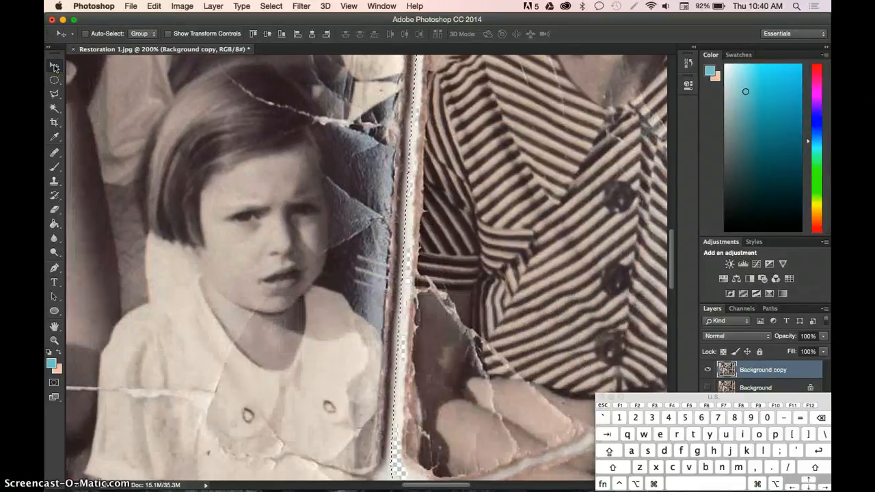
{"action": "scroll", "coordinate": [54, 67], "scroll_direction": "up", "scroll_amount": 1}
{"action": "key", "text": "Up"}
{"action": "key", "text": "Up"}
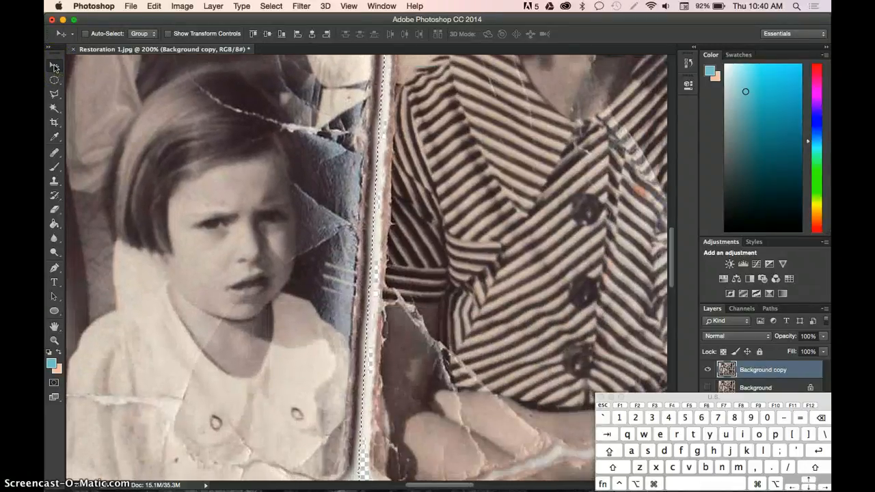
{"action": "key", "text": "Up"}
{"action": "key", "text": "Up"}
{"action": "key", "text": "Right"}
{"action": "key", "text": "Right"}
{"action": "key", "text": "Right"}
{"action": "key", "text": "Right"}
{"action": "key", "text": "Right"}
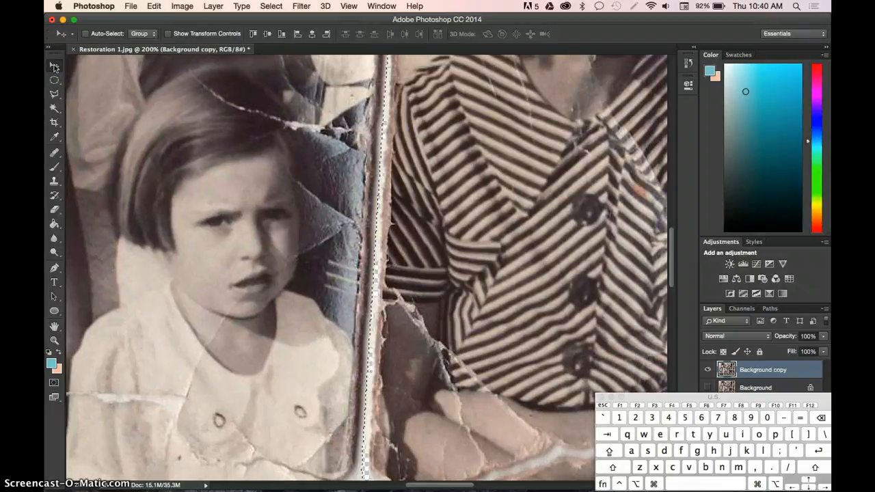
{"action": "key", "text": "Right"}
{"action": "key", "text": "Right"}
{"action": "key", "text": "Right"}
{"action": "key", "text": "Right"}
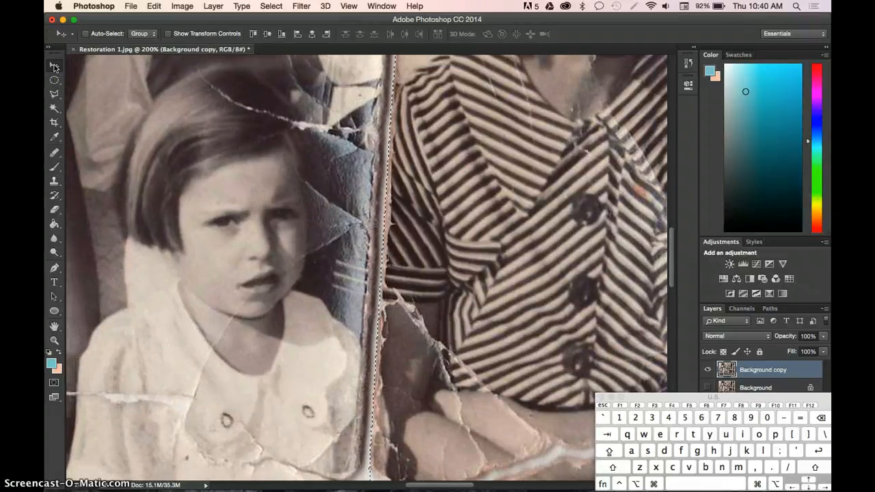
{"action": "key", "text": "Right"}
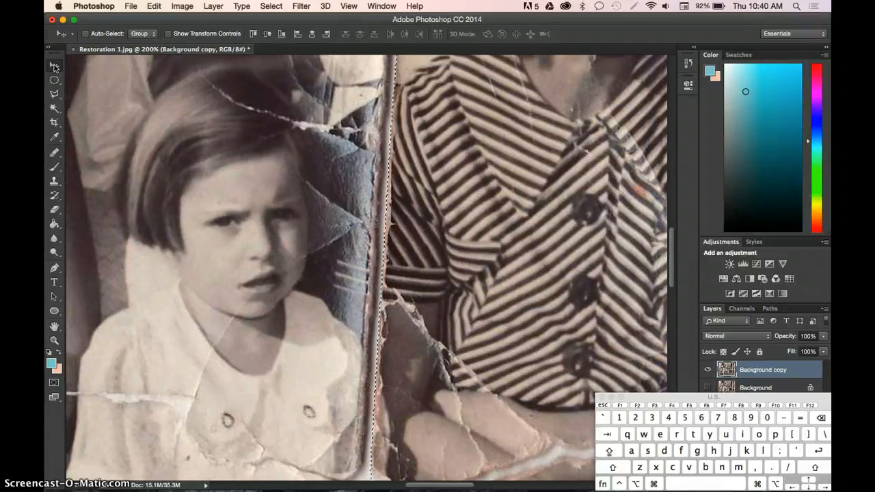
{"action": "scroll", "coordinate": [54, 67], "scroll_direction": "down", "scroll_amount": 6}
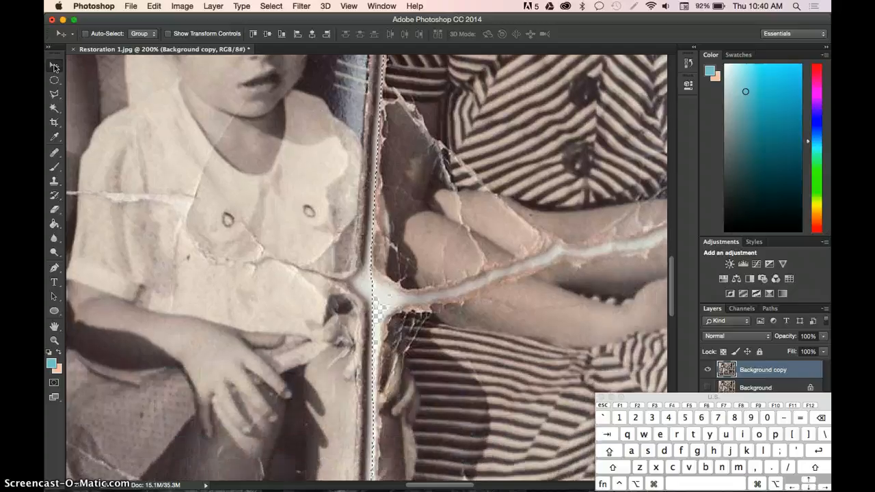
- Nudge the selected left piece about 4 pixels further right to close the vertical tear beside the striped dress
{"action": "scroll", "coordinate": [55, 67], "scroll_direction": "down", "scroll_amount": 2}
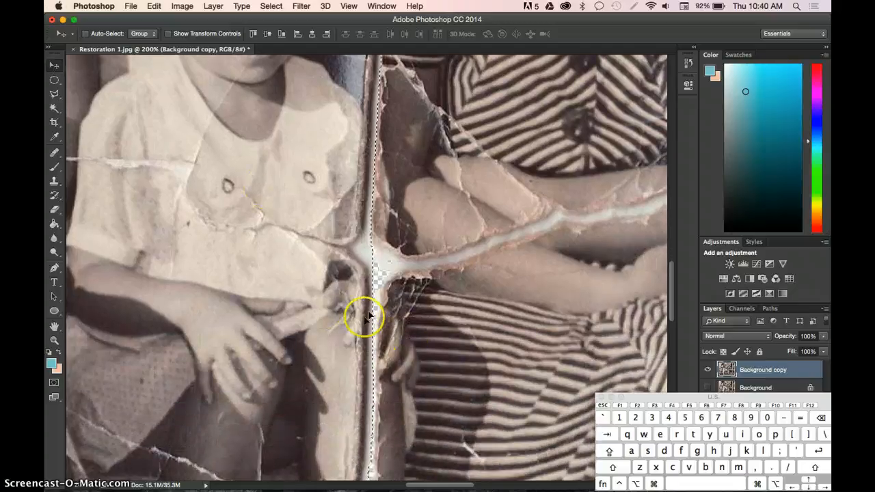
{"action": "key", "text": "Right"}
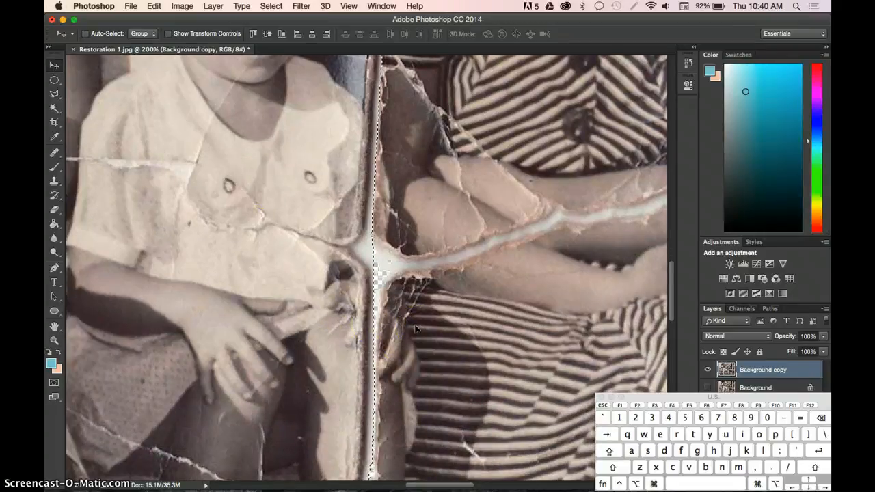
{"action": "key", "text": "Right"}
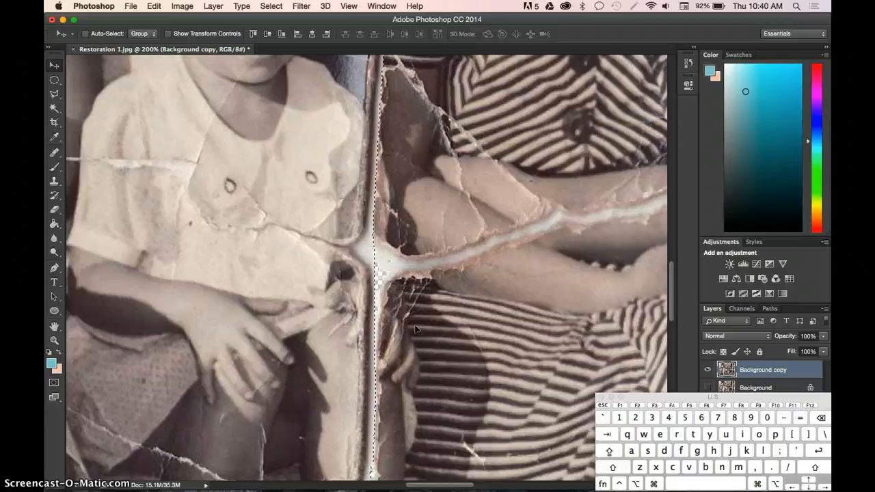
{"action": "key", "text": "Right"}
{"action": "key", "text": "Right"}
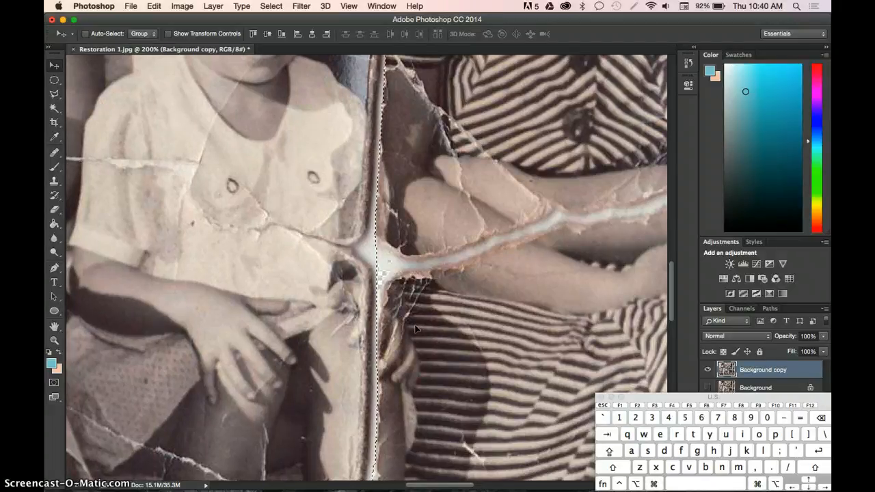
- Cut the selected left piece out of the Background copy layer and add a new empty layer above it
{"action": "key", "text": "BackSpace"}
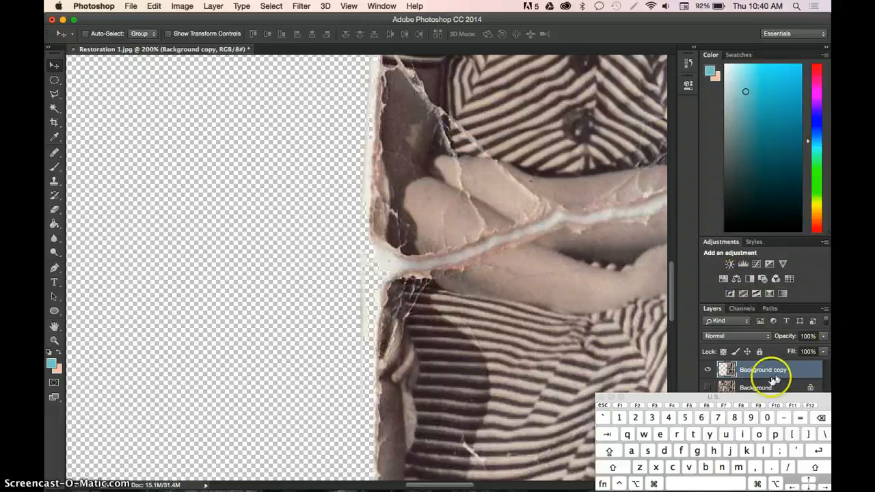
{"action": "left_click_drag", "start_coordinate": [789, 395], "coordinate": [729, 11]}
{"action": "left_click", "coordinate": [797, 484]}
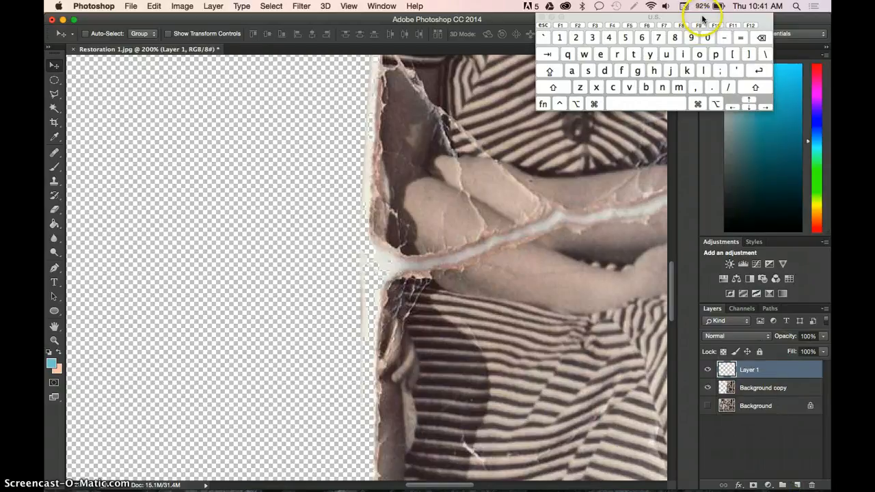
{"action": "left_click_drag", "start_coordinate": [702, 17], "coordinate": [766, 19]}
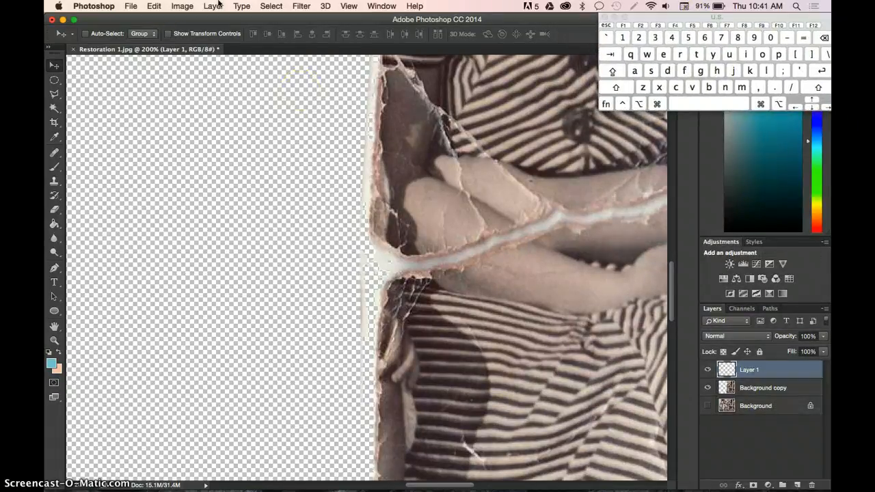
- Paste the cut left piece in place on the new layer
{"action": "left_click", "coordinate": [154, 6]}
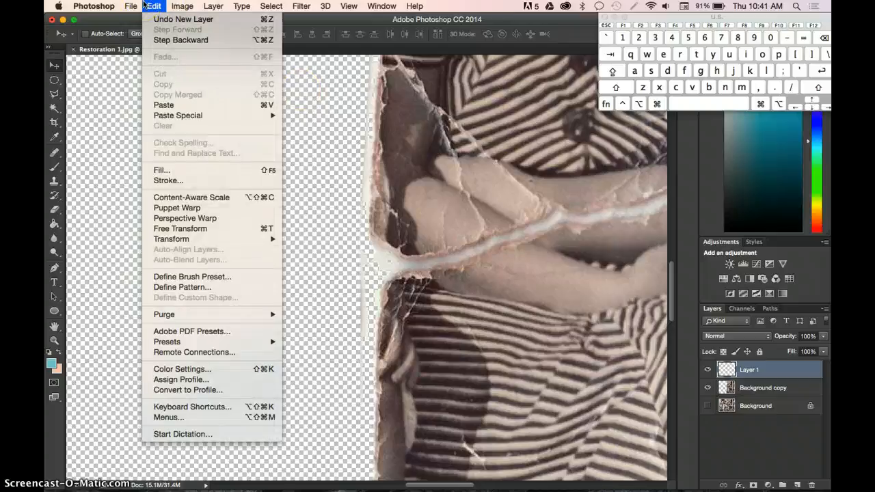
{"action": "mouse_move", "coordinate": [134, 5]}
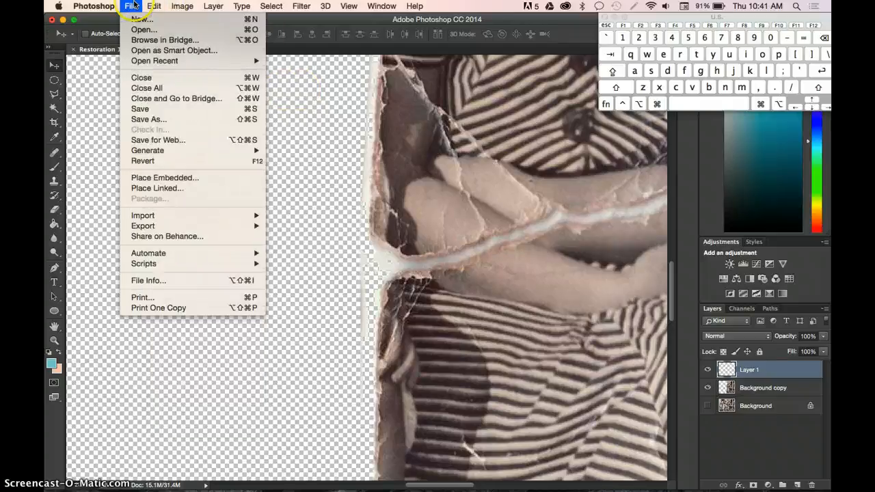
{"action": "mouse_move", "coordinate": [178, 114]}
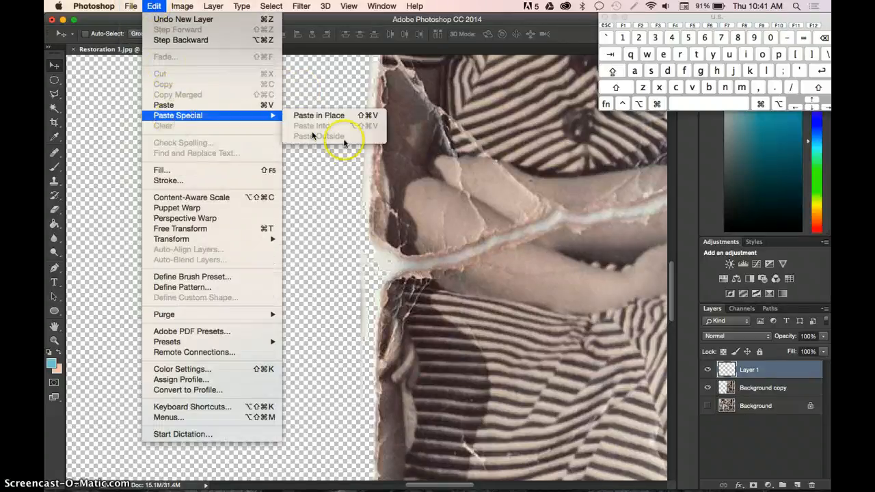
{"action": "left_click", "coordinate": [335, 114]}
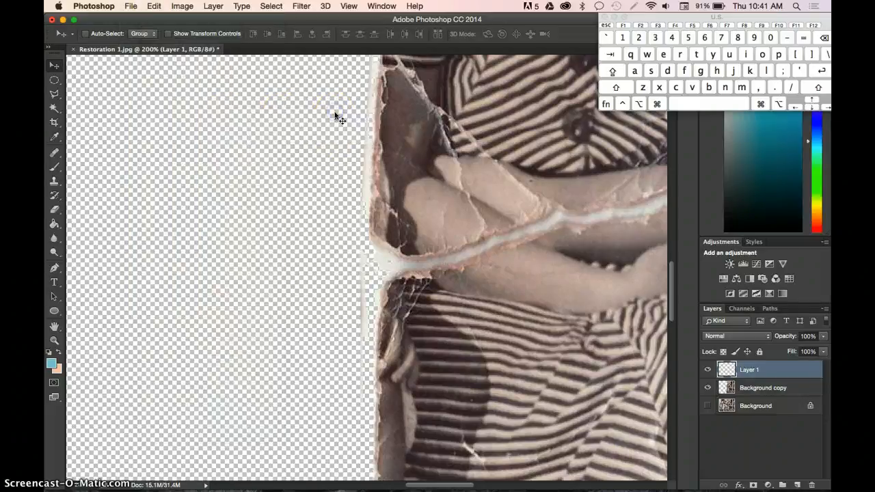
- Nudge the pasted left piece about 9 pixels right toward the striped dress to narrow the vertical tear
{"action": "key", "text": "super+minus"}
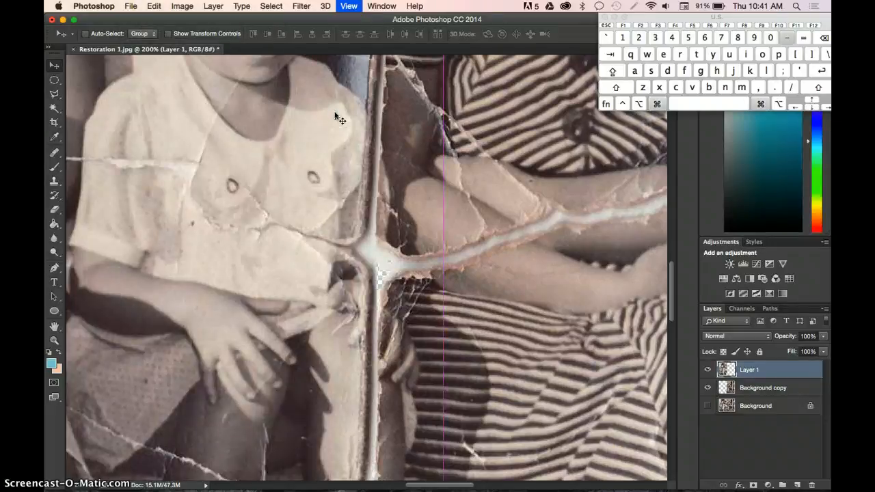
{"action": "key", "text": "Right"}
{"action": "key", "text": "Right"}
{"action": "key", "text": "Right"}
{"action": "key", "text": "Right"}
{"action": "key", "text": "Right"}
{"action": "key", "text": "Right"}
{"action": "key", "text": "Right"}
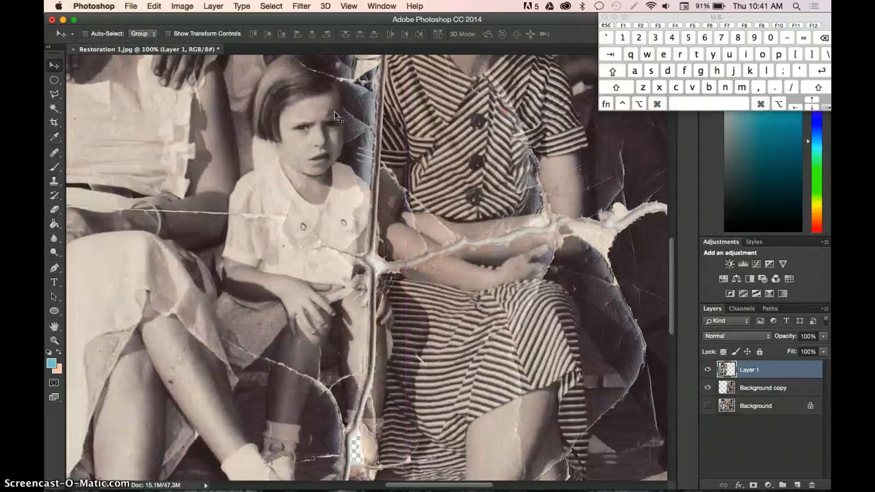
{"action": "key", "text": "Right"}
{"action": "key", "text": "Right"}
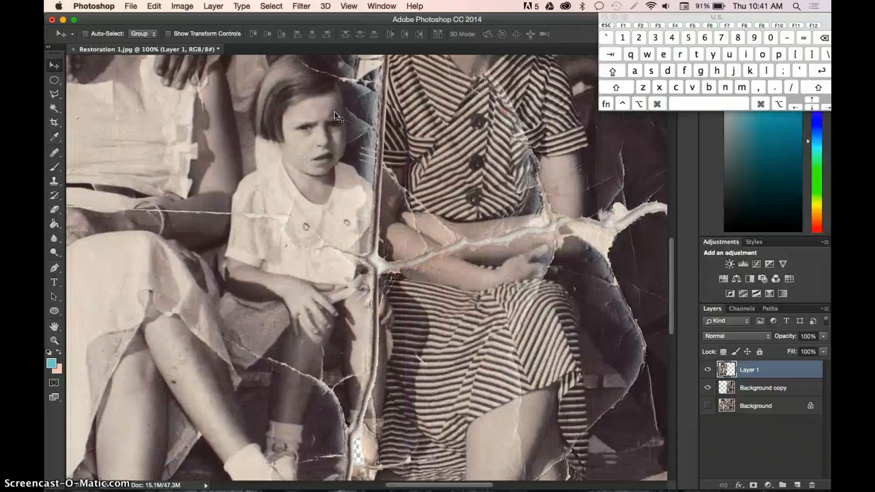
- Fine-tune the left piece's position by nudging it a few pixels down and a few pixels back left
{"action": "key", "text": "Down"}
{"action": "key", "text": "Down"}
{"action": "key", "text": "Down"}
{"action": "key", "text": "Down"}
{"action": "key", "text": "Left"}
{"action": "key", "text": "Left"}
{"action": "key", "text": "Left"}
{"action": "key", "text": "Left"}
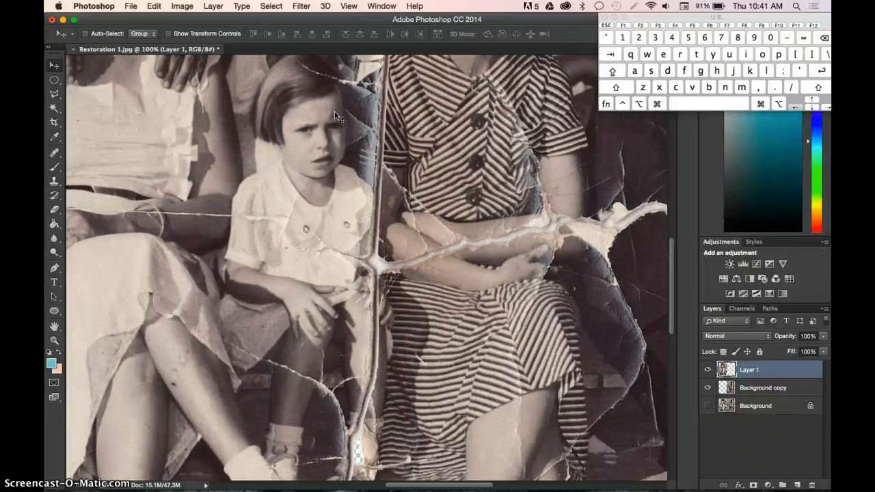
{"action": "key", "text": "Up"}
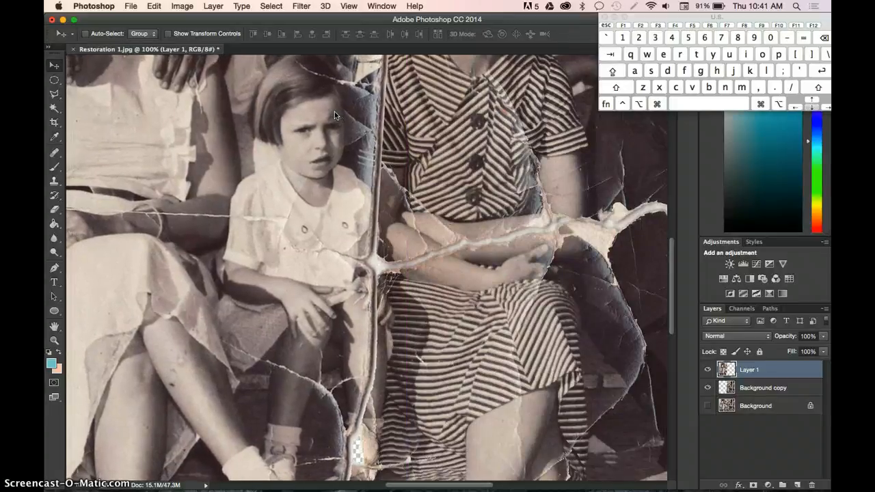
- Nudge the left piece several pixels up and a couple of pixels right to line up the tear beside the girl
{"action": "scroll", "coordinate": [334, 112], "scroll_direction": "up", "scroll_amount": 5}
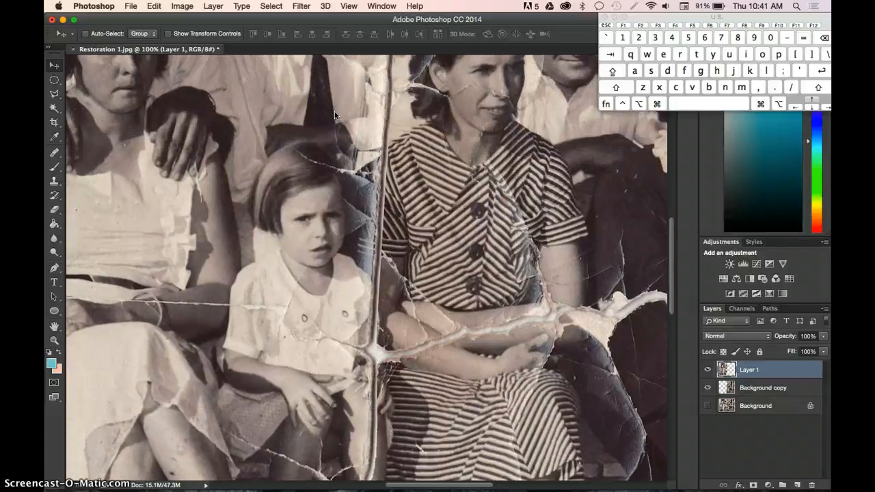
{"action": "key", "text": "Up"}
{"action": "key", "text": "Up"}
{"action": "key", "text": "Up"}
{"action": "key", "text": "Up"}
{"action": "key", "text": "Up"}
{"action": "key", "text": "Up"}
{"action": "key", "text": "Up"}
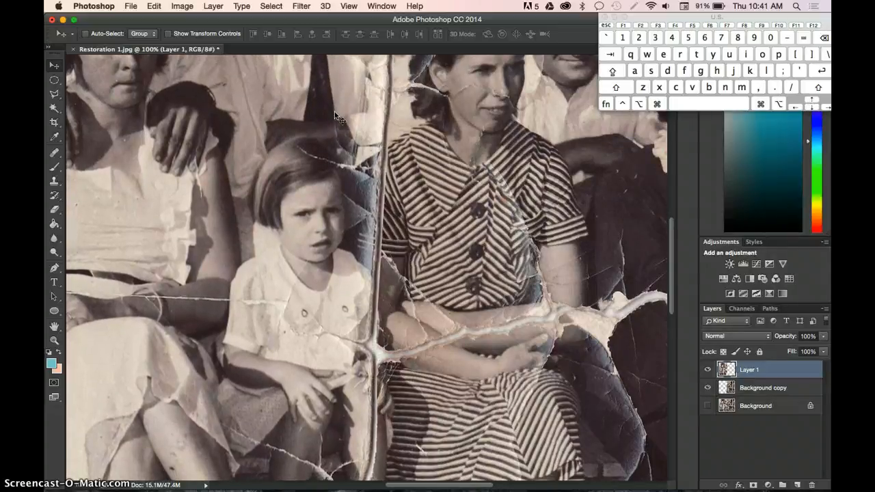
{"action": "key", "text": "Up"}
{"action": "key", "text": "Up"}
{"action": "key", "text": "Up"}
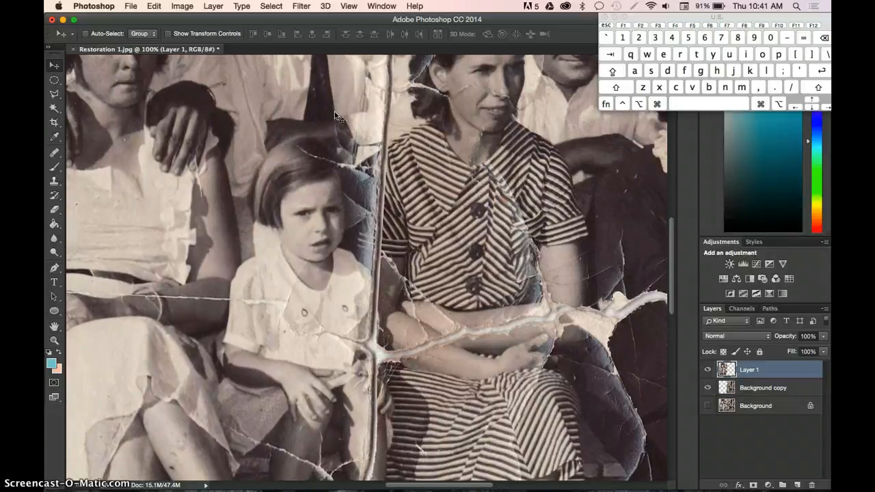
{"action": "key", "text": "Right"}
{"action": "key", "text": "Right"}
{"action": "key", "text": "Right"}
{"action": "key", "text": "Right"}
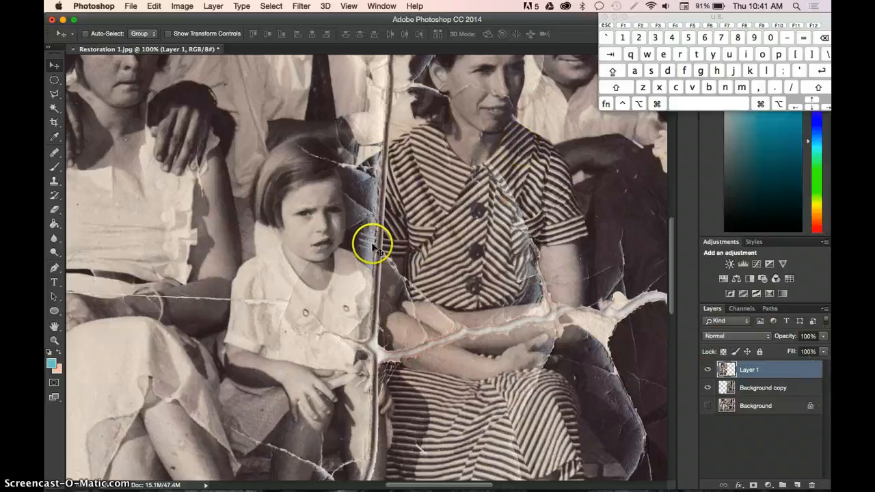
- Shift the left piece left, away from the woman in stripes, and nudge it back right until the tear edges meet closely
{"action": "scroll", "coordinate": [386, 258], "scroll_direction": "up", "scroll_amount": 3}
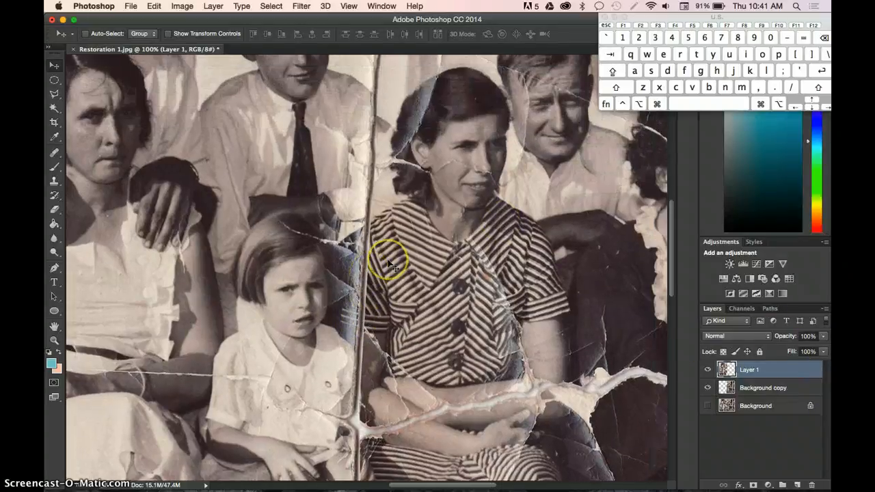
{"action": "scroll", "coordinate": [388, 262], "scroll_direction": "up", "scroll_amount": 1}
{"action": "key", "text": "Left"}
{"action": "key", "text": "Left"}
{"action": "key", "text": "Left"}
{"action": "key", "text": "Left"}
{"action": "key", "text": "Left"}
{"action": "key", "text": "Left"}
{"action": "key", "text": "Left"}
{"action": "key", "text": "Left"}
{"action": "key", "text": "Left"}
{"action": "key", "text": "Left"}
{"action": "key", "text": "Left"}
{"action": "key", "text": "Left"}
{"action": "key", "text": "Left"}
{"action": "key", "text": "Left"}
{"action": "key", "text": "Left"}
{"action": "key", "text": "Left"}
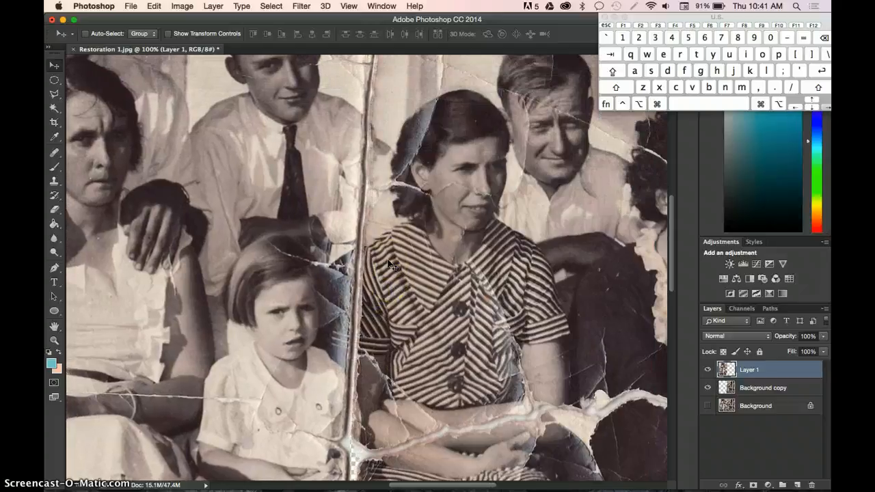
{"action": "key", "text": "Right"}
{"action": "key", "text": "Right"}
{"action": "key", "text": "Right"}
{"action": "key", "text": "Right"}
{"action": "key", "text": "Right"}
{"action": "key", "text": "Right"}
{"action": "key", "text": "Right"}
{"action": "key", "text": "Right"}
{"action": "key", "text": "Right"}
{"action": "key", "text": "Right"}
{"action": "key", "text": "Right"}
{"action": "key", "text": "Right"}
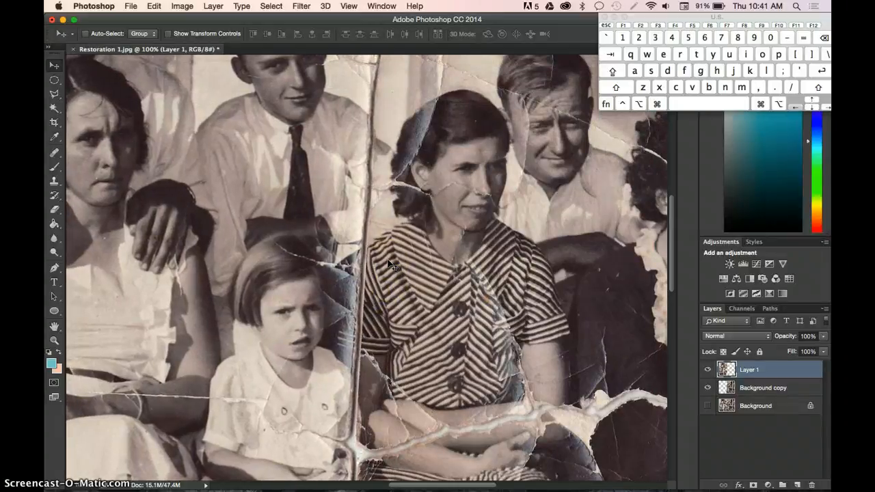
{"action": "key", "text": "Right"}
{"action": "key", "text": "Right"}
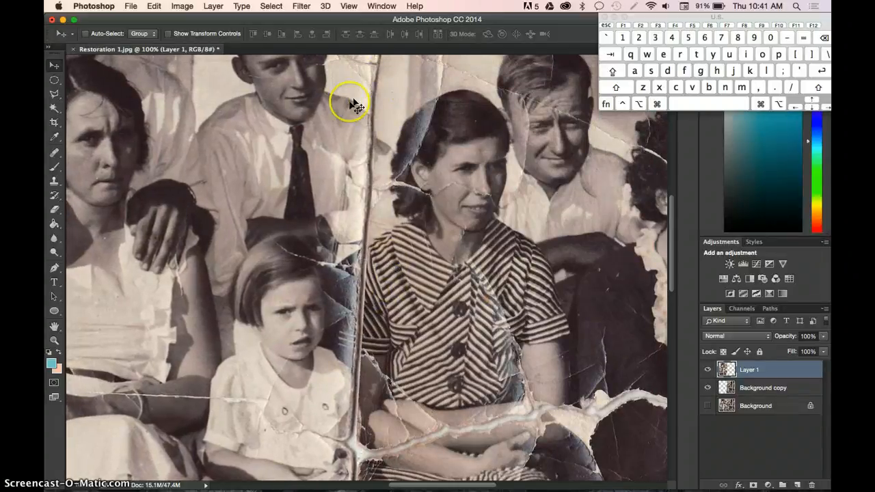
- Examine how the two pieces align along the tear, from the striped dress down to the photo's bottom border and back up
{"action": "scroll", "coordinate": [397, 146], "scroll_direction": "down", "scroll_amount": 10}
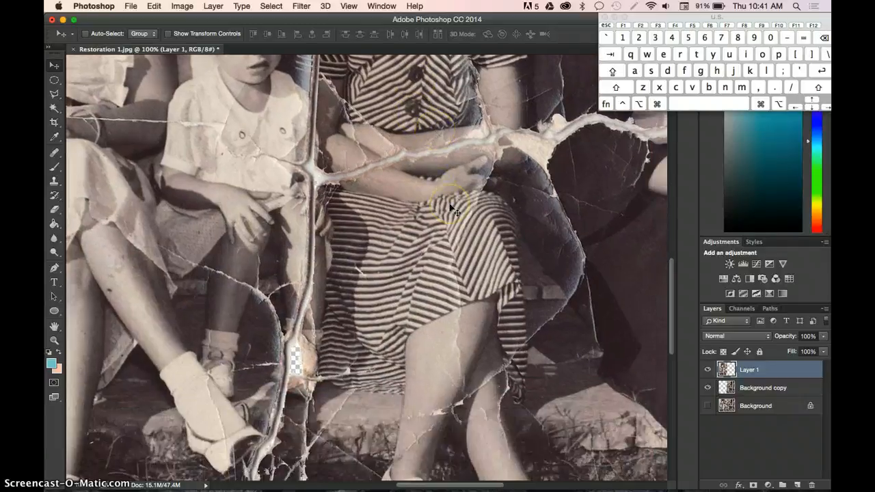
{"action": "scroll", "coordinate": [451, 208], "scroll_direction": "down", "scroll_amount": 2}
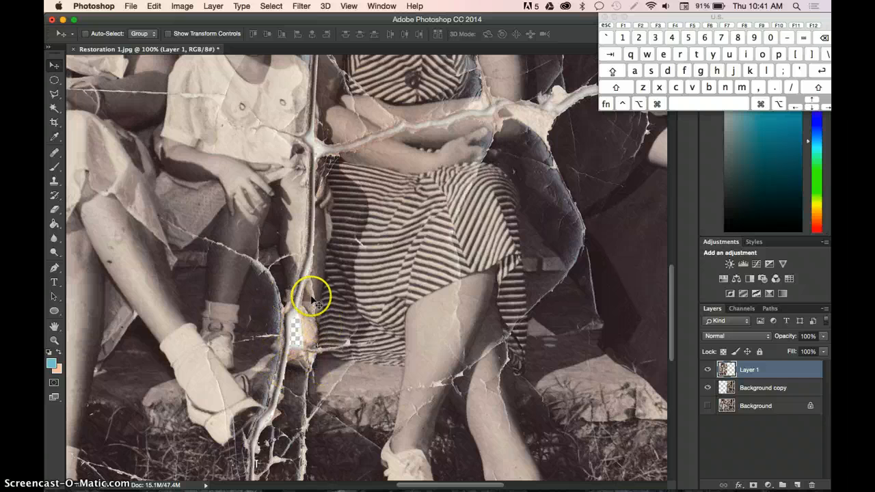
{"action": "scroll", "coordinate": [311, 298], "scroll_direction": "down", "scroll_amount": 8}
{"action": "scroll", "coordinate": [312, 298], "scroll_direction": "down", "scroll_amount": 2}
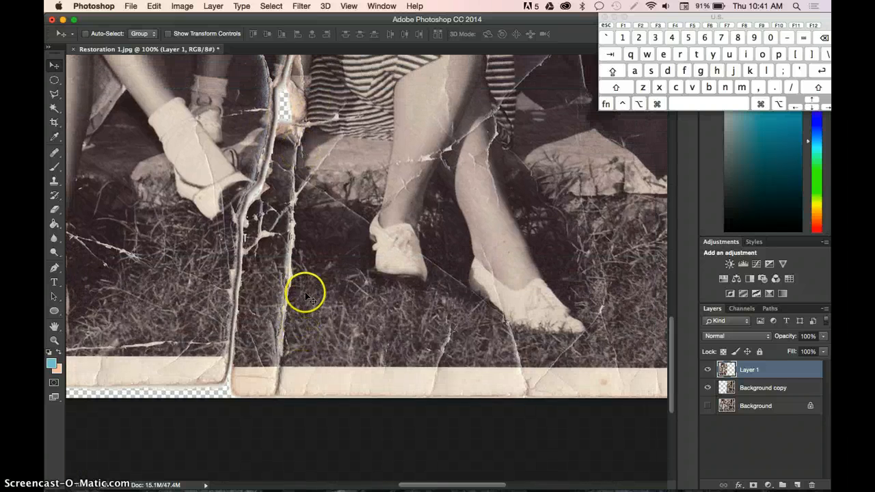
{"action": "scroll", "coordinate": [315, 259], "scroll_direction": "up", "scroll_amount": 10}
{"action": "scroll", "coordinate": [315, 259], "scroll_direction": "down", "scroll_amount": 12}
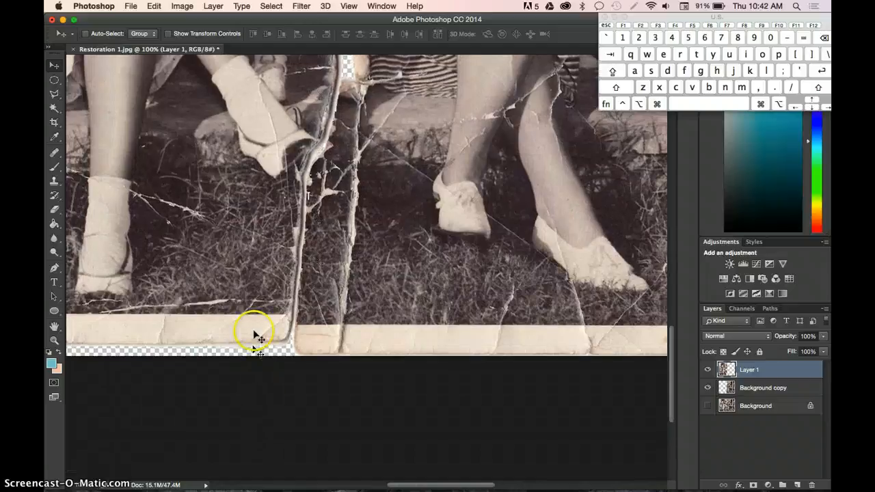
{"action": "scroll", "coordinate": [298, 357], "scroll_direction": "up", "scroll_amount": 10}
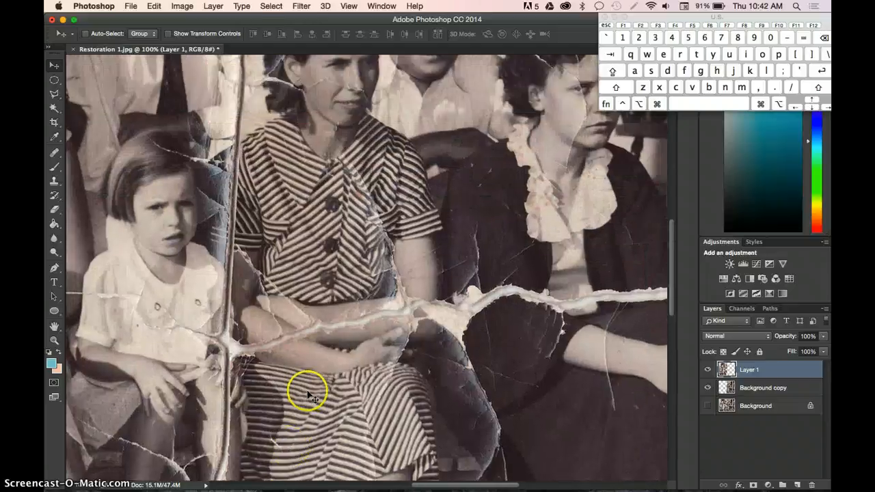
{"action": "scroll", "coordinate": [308, 395], "scroll_direction": "up", "scroll_amount": 5}
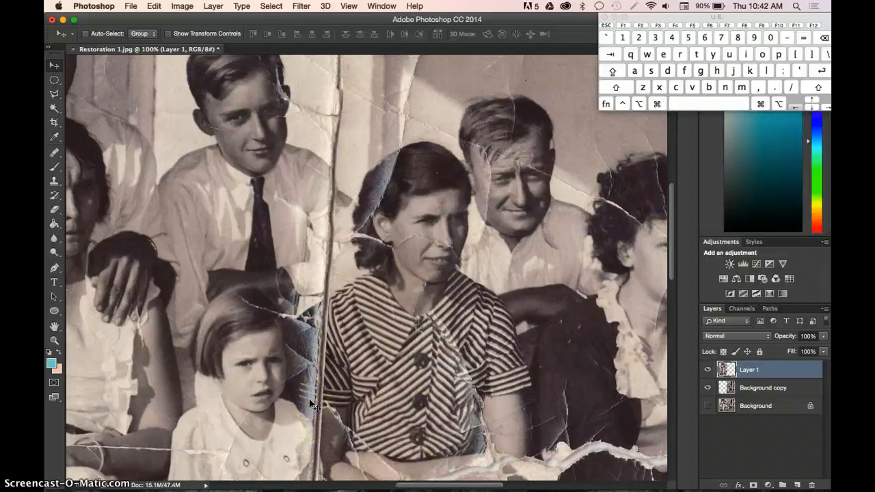
- Nudge the left piece about 2 pixels left and check the tear's alignment up to the photo's top border
{"action": "key", "text": "Left"}
{"action": "key", "text": "Left"}
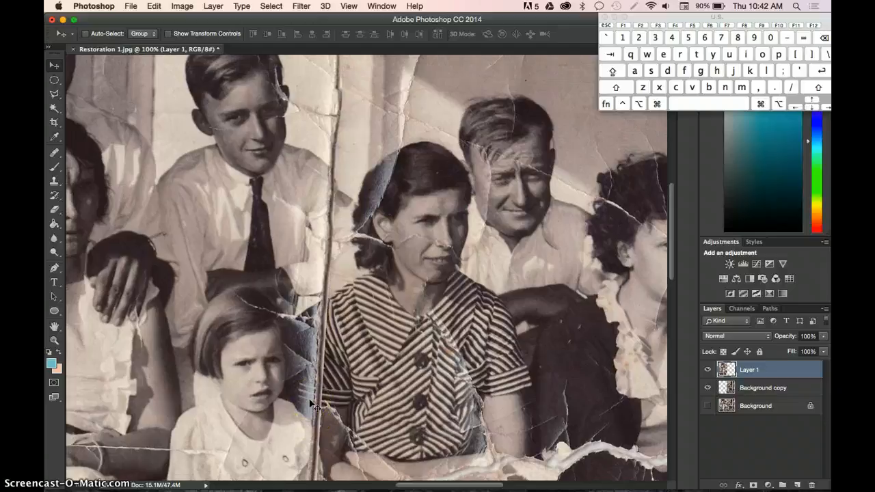
{"action": "scroll", "coordinate": [311, 410], "scroll_direction": "up", "scroll_amount": 10}
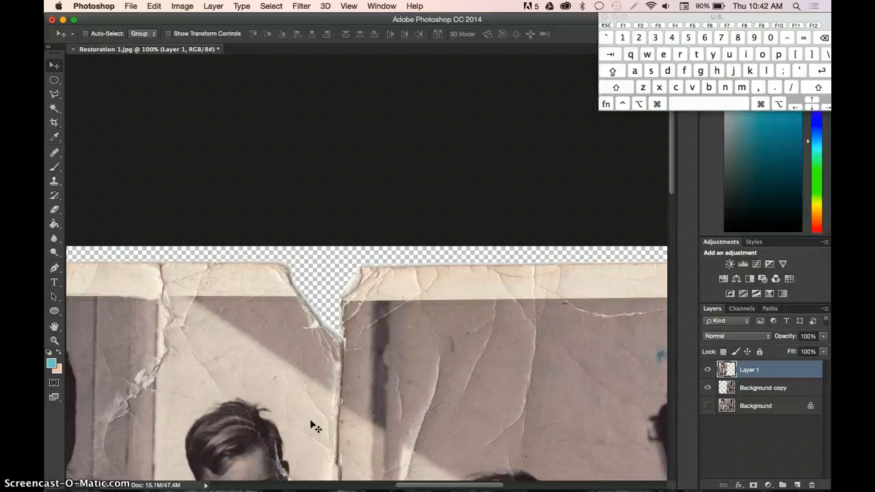
{"action": "scroll", "coordinate": [311, 427], "scroll_direction": "down", "scroll_amount": 10}
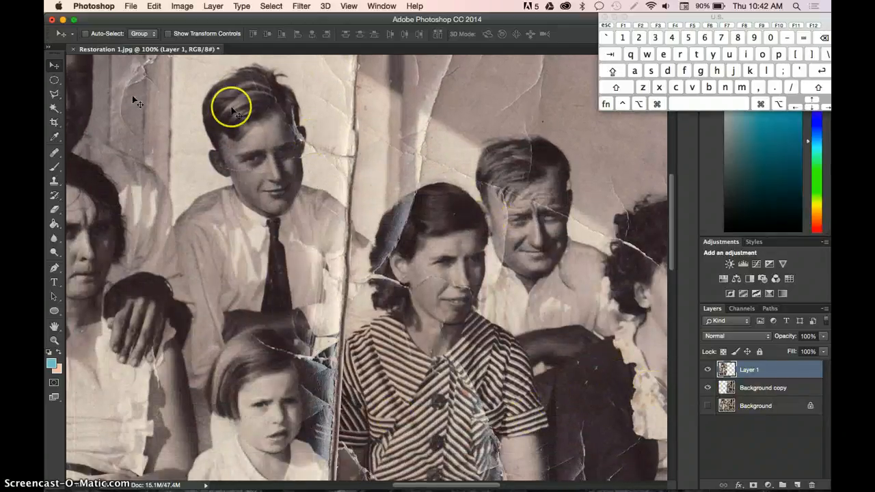
- Select the transparent area around the left piece on Layer 1 with the Magic Wand at tolerance 5
{"action": "left_click", "coordinate": [54, 108]}
{"action": "left_click", "coordinate": [377, 120]}
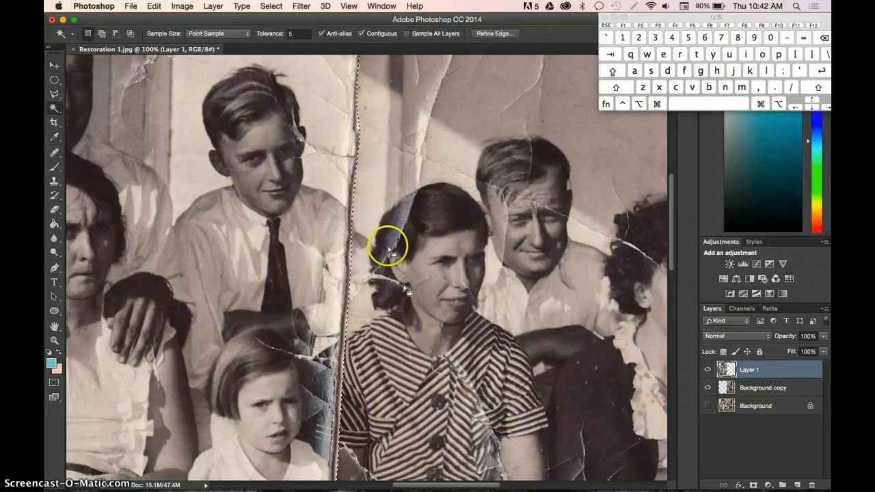
{"action": "key", "text": "super+minus"}
{"action": "key", "text": "super+minus"}
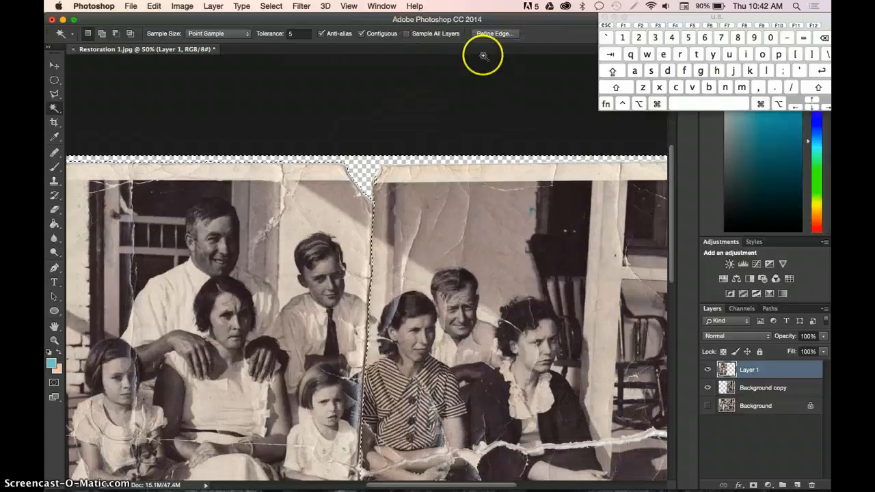
- Open Refine Edge for the selection and brush over the upper tear at size 70, from the notch down past the boy's head
{"action": "left_click", "coordinate": [495, 34]}
{"action": "key", "text": "bracketright"}
{"action": "key", "text": "bracketright"}
{"action": "key", "text": "bracketright"}
{"action": "key", "text": "bracketright"}
{"action": "key", "text": "bracketright"}
{"action": "key", "text": "bracketright"}
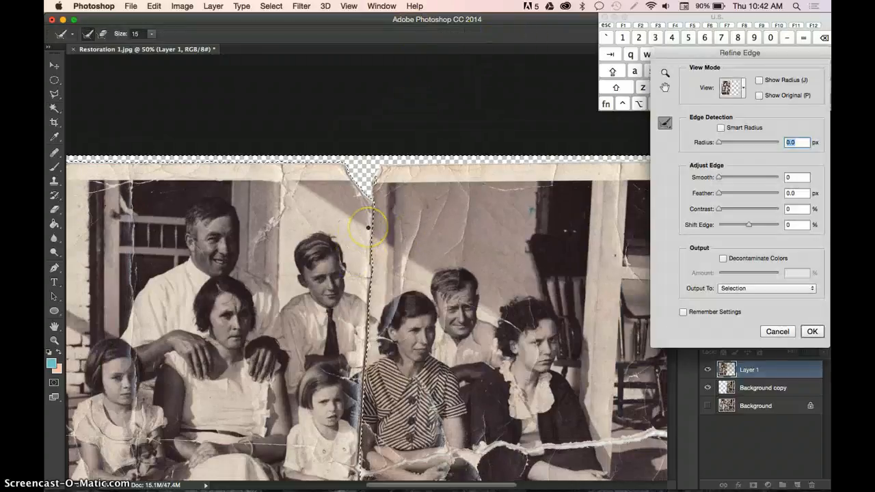
{"action": "left_click", "coordinate": [373, 207]}
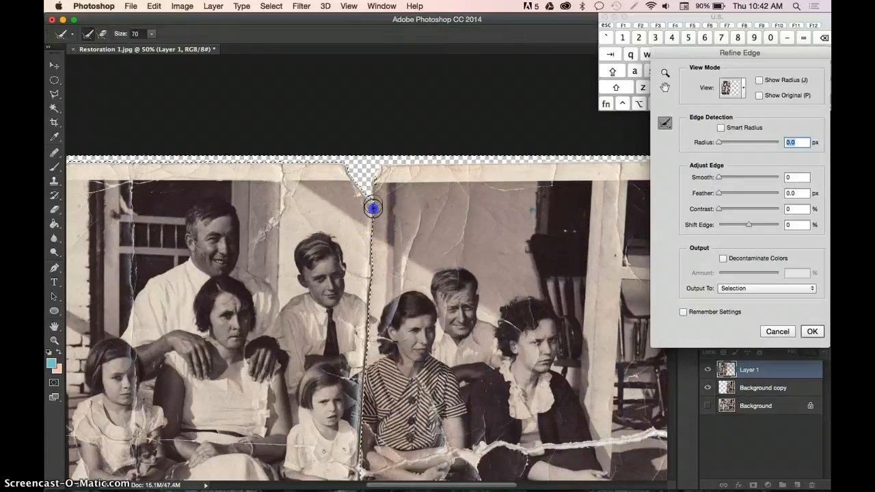
{"action": "left_click_drag", "start_coordinate": [371, 287], "coordinate": [371, 287]}
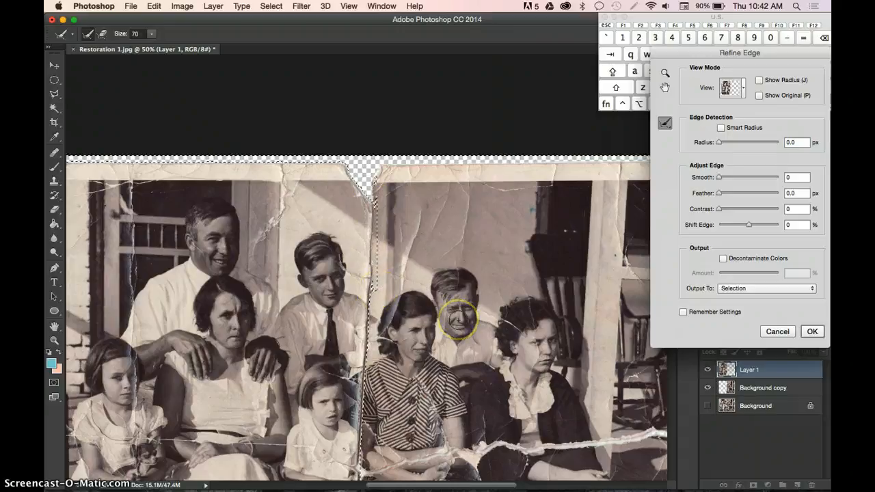
- Refine the tear edge beside the boy's head and shoulder with a size 35 brush, and apply Refine Edge
{"action": "key", "text": "super+equal"}
{"action": "key", "text": "super+equal"}
{"action": "key", "text": "super+equal"}
{"action": "key", "text": "super+equal"}
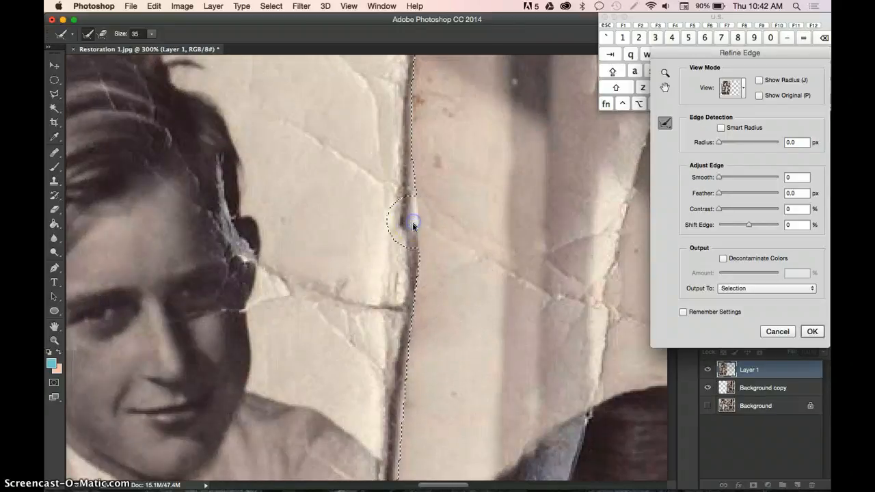
{"action": "mouse_move", "coordinate": [413, 225]}
{"action": "left_mouse_down"}
{"action": "mouse_move", "coordinate": [416, 301]}
{"action": "mouse_move", "coordinate": [412, 248]}
{"action": "mouse_move", "coordinate": [404, 299]}
{"action": "mouse_move", "coordinate": [413, 362]}
{"action": "mouse_move", "coordinate": [401, 376]}
{"action": "mouse_move", "coordinate": [401, 401]}
{"action": "left_mouse_up"}
{"action": "key", "text": "super+minus"}
{"action": "key", "text": "super+minus"}
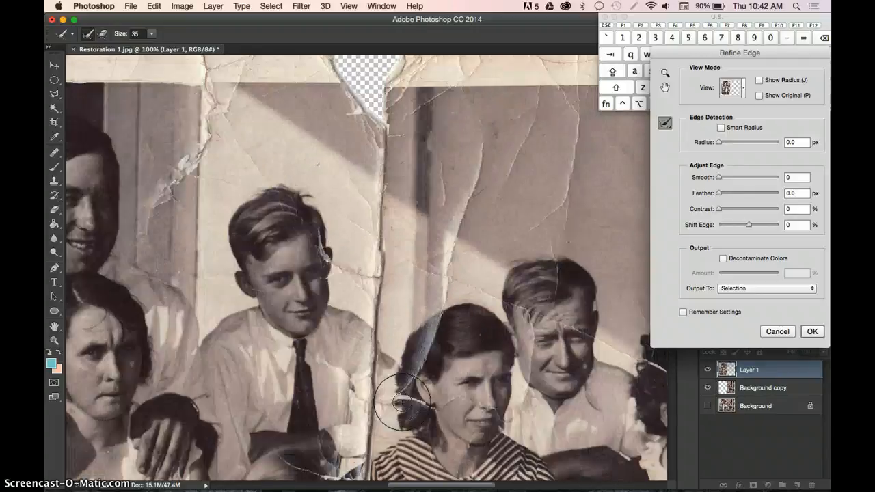
{"action": "key", "text": "super+minus"}
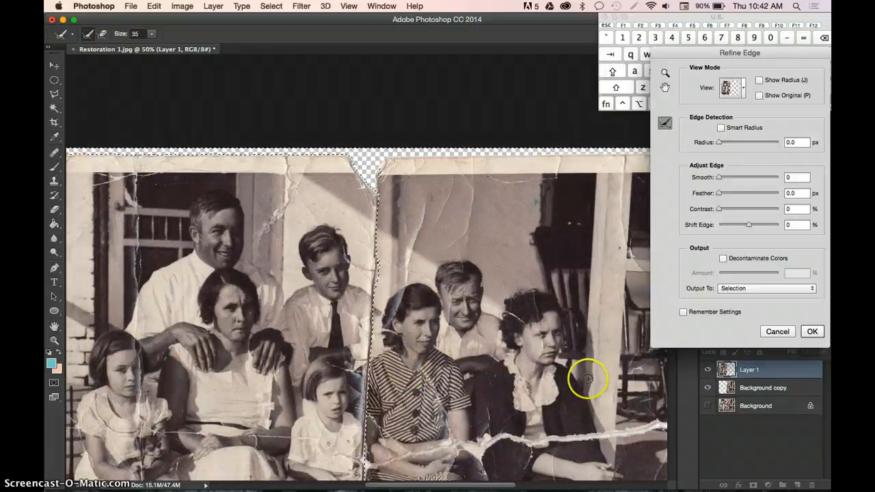
{"action": "left_click", "coordinate": [812, 332]}
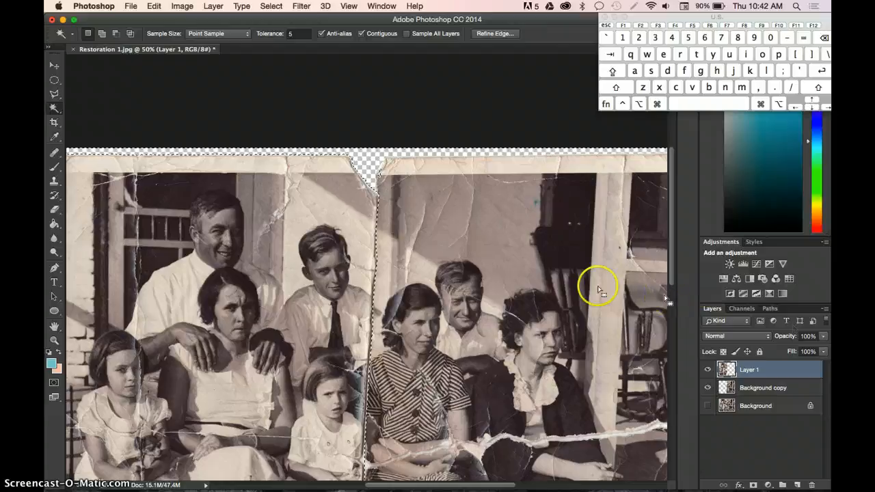
- Examine the joined pieces and the remaining damage across the whole photo, and clear the selection
{"action": "scroll", "coordinate": [598, 290], "scroll_direction": "down", "scroll_amount": 5}
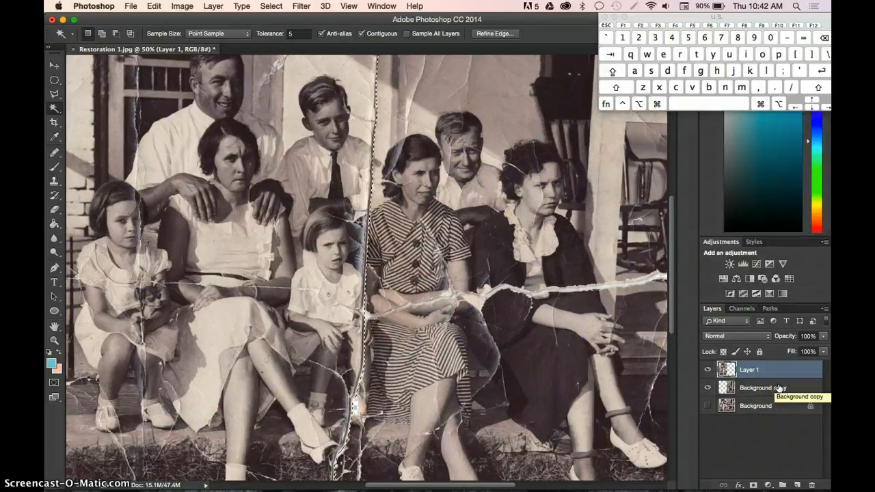
{"action": "scroll", "coordinate": [567, 344], "scroll_direction": "left", "scroll_amount": 4}
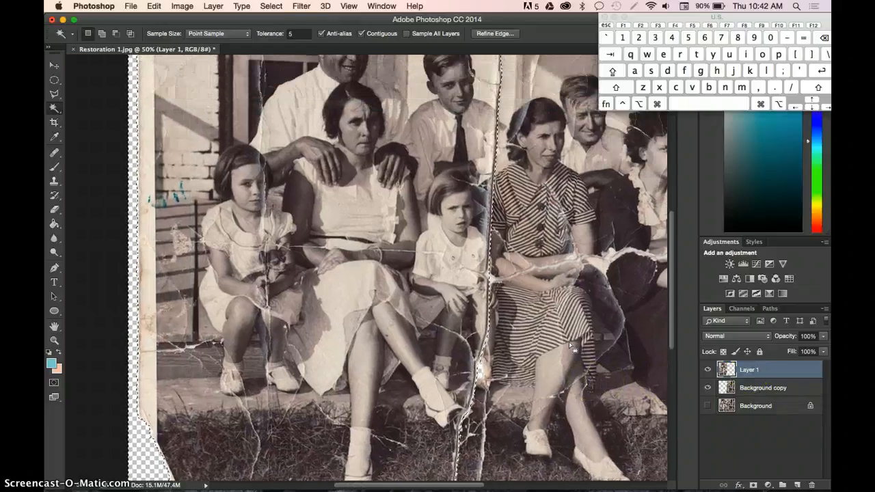
{"action": "scroll", "coordinate": [573, 349], "scroll_direction": "right", "scroll_amount": 3}
{"action": "scroll", "coordinate": [573, 348], "scroll_direction": "up", "scroll_amount": 2}
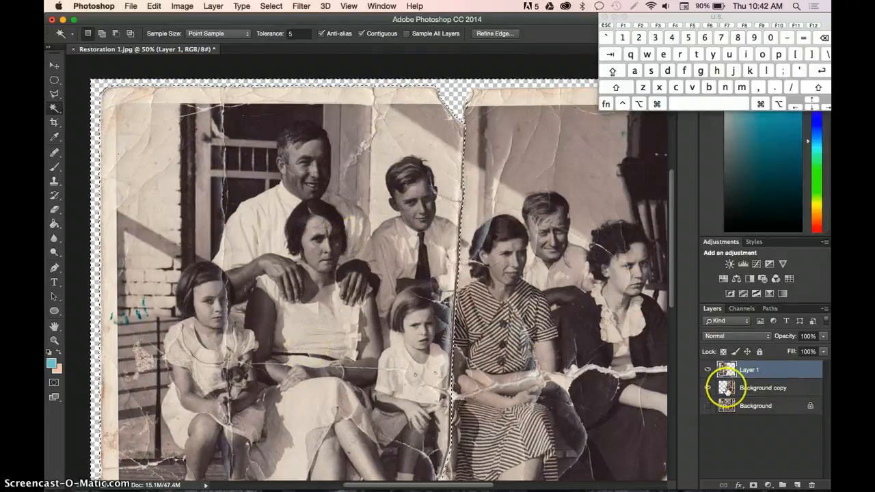
{"action": "scroll", "coordinate": [566, 365], "scroll_direction": "right", "scroll_amount": 4}
{"action": "scroll", "coordinate": [566, 365], "scroll_direction": "down", "scroll_amount": 1}
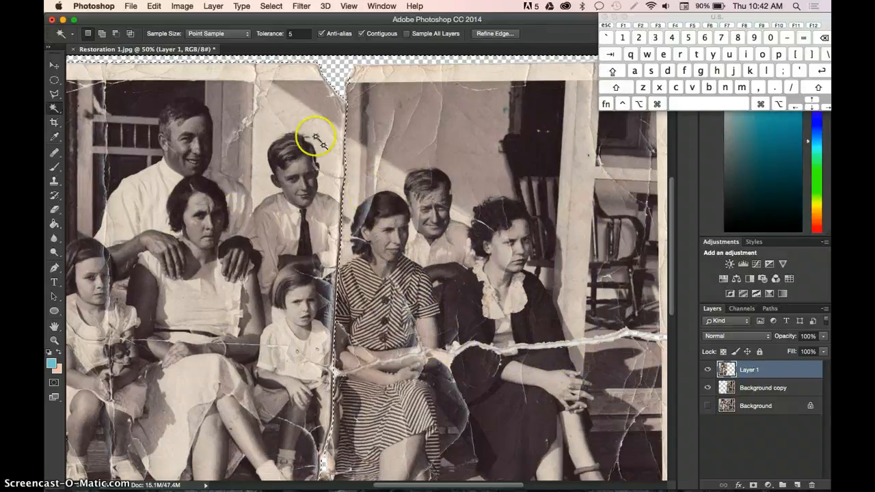
{"action": "scroll", "coordinate": [318, 270], "scroll_direction": "down", "scroll_amount": 1}
{"action": "scroll", "coordinate": [318, 270], "scroll_direction": "down", "scroll_amount": 5}
{"action": "scroll", "coordinate": [317, 270], "scroll_direction": "left", "scroll_amount": 9}
{"action": "key", "text": "super+minus"}
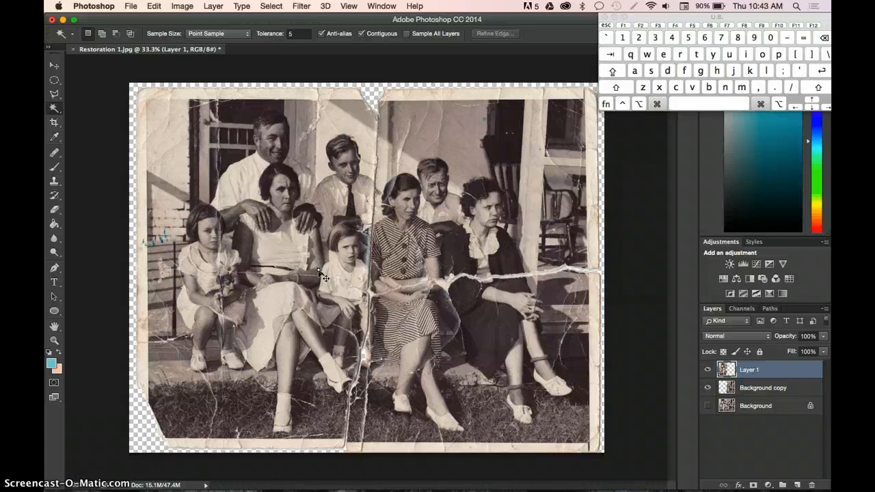
- Heal the start of the horizontal crease on the outer sleeve of the girl holding the dog, using the 8 px Healing Brush
{"action": "key", "text": "super+equal"}
{"action": "key", "text": "super+equal"}
{"action": "key", "text": "super+equal"}
{"action": "key", "text": "super+equal"}
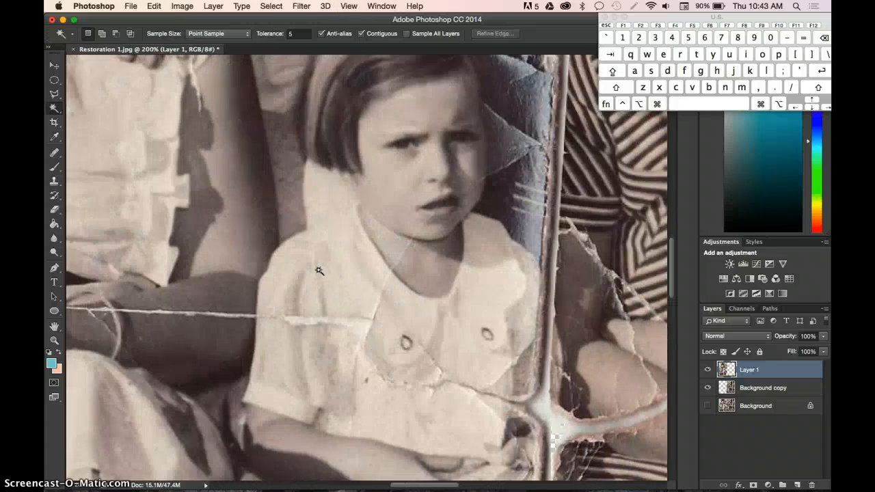
{"action": "scroll", "coordinate": [318, 270], "scroll_direction": "down", "scroll_amount": 3}
{"action": "scroll", "coordinate": [318, 270], "scroll_direction": "left", "scroll_amount": 6}
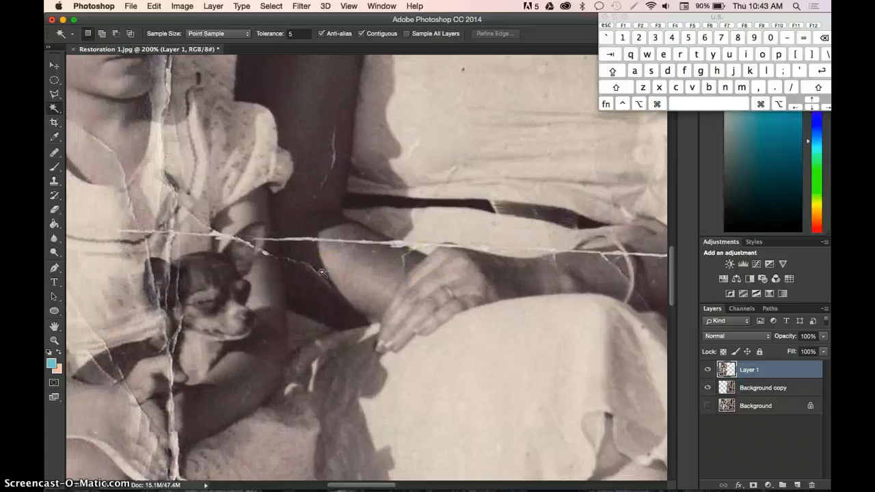
{"action": "scroll", "coordinate": [322, 272], "scroll_direction": "down", "scroll_amount": 3}
{"action": "scroll", "coordinate": [322, 273], "scroll_direction": "left", "scroll_amount": 3}
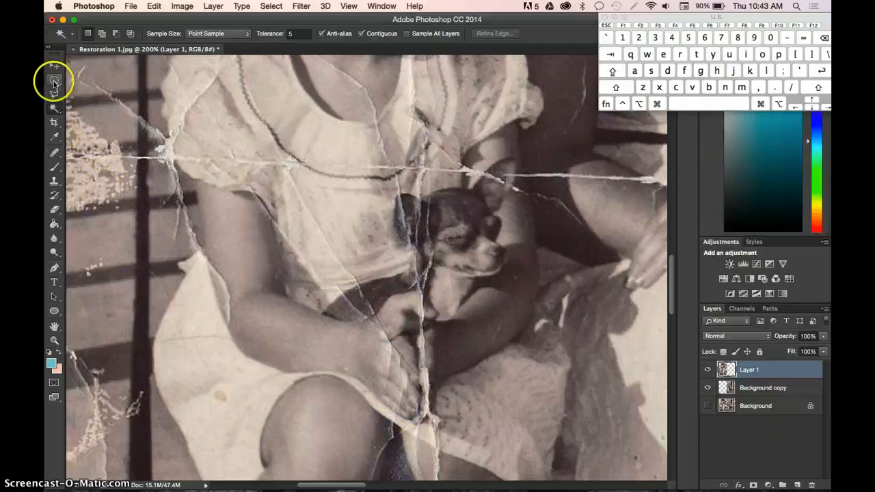
{"action": "left_click_drag", "start_coordinate": [54, 152], "coordinate": [133, 167]}
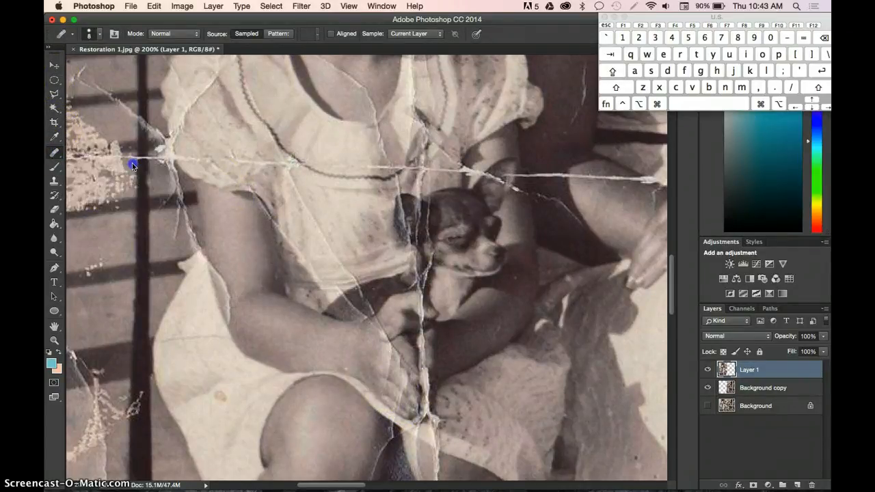
{"action": "key", "text": "alt"}
{"action": "left_click", "coordinate": [178, 151], "text": "alt"}
{"action": "key", "text": "alt"}
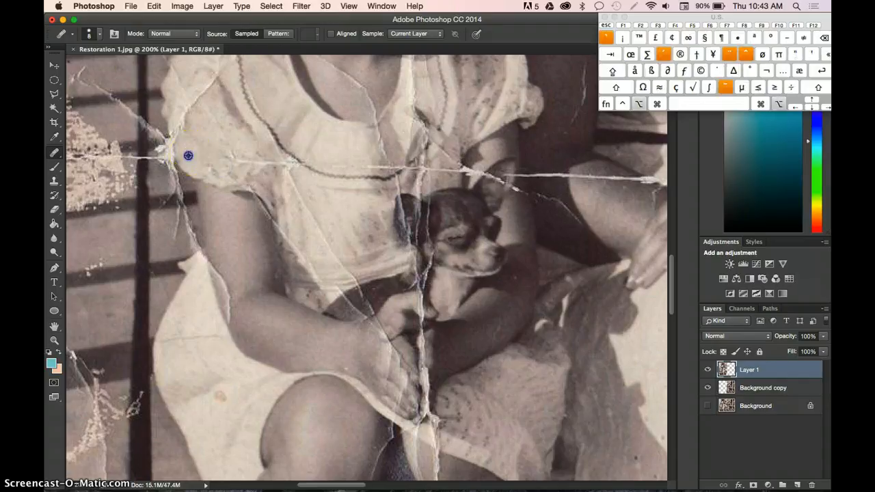
{"action": "left_click", "coordinate": [188, 156], "text": "alt"}
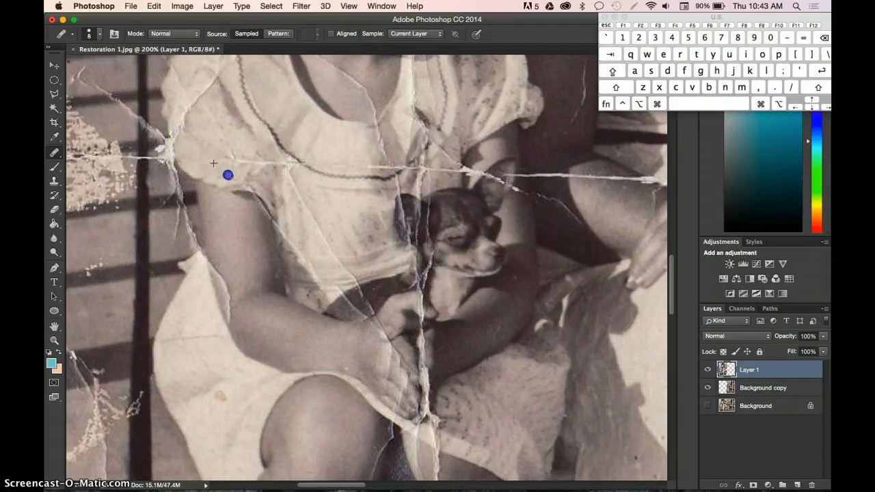
- Heal the middle of the sleeve's horizontal crease with samples of clean fabric beside it
{"action": "left_click", "coordinate": [212, 157], "text": "alt"}
{"action": "left_click", "coordinate": [225, 159]}
{"action": "key", "text": "alt"}
{"action": "left_click", "coordinate": [216, 159], "text": "alt"}
{"action": "left_click", "coordinate": [238, 157]}
{"action": "left_click", "coordinate": [238, 164], "text": "alt"}
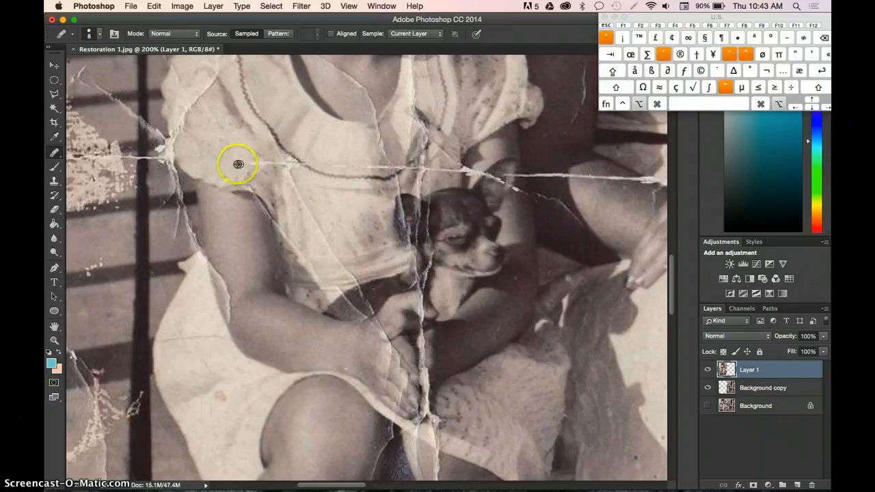
{"action": "left_click", "coordinate": [249, 165]}
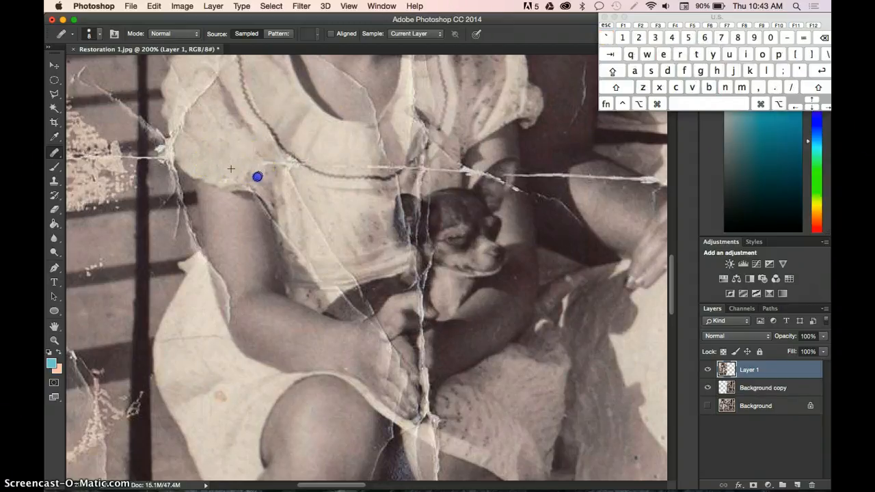
- Heal the rest of the sleeve's crease up to the neckline trim and retouch the sleeve's lower hem above the arm
{"action": "left_click", "coordinate": [242, 176]}
{"action": "left_click", "coordinate": [267, 197]}
{"action": "left_click", "coordinate": [235, 170], "text": "alt"}
{"action": "left_click", "coordinate": [251, 190]}
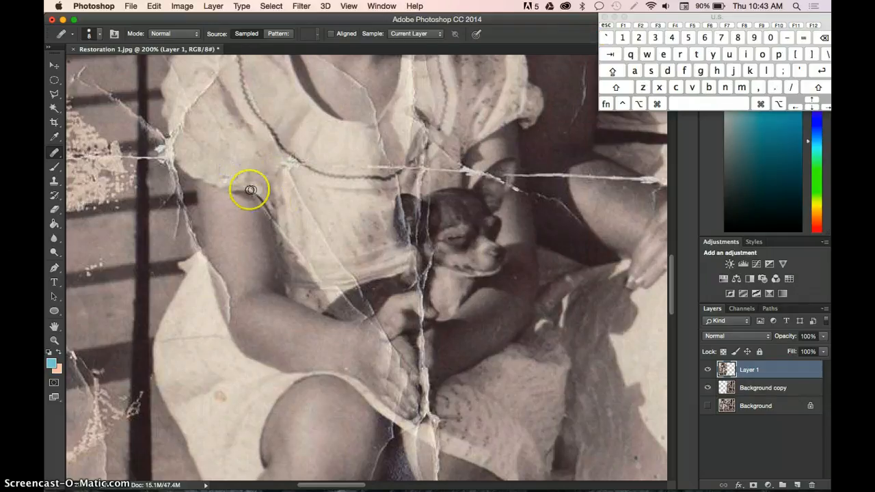
{"action": "left_click", "coordinate": [237, 187], "text": "alt"}
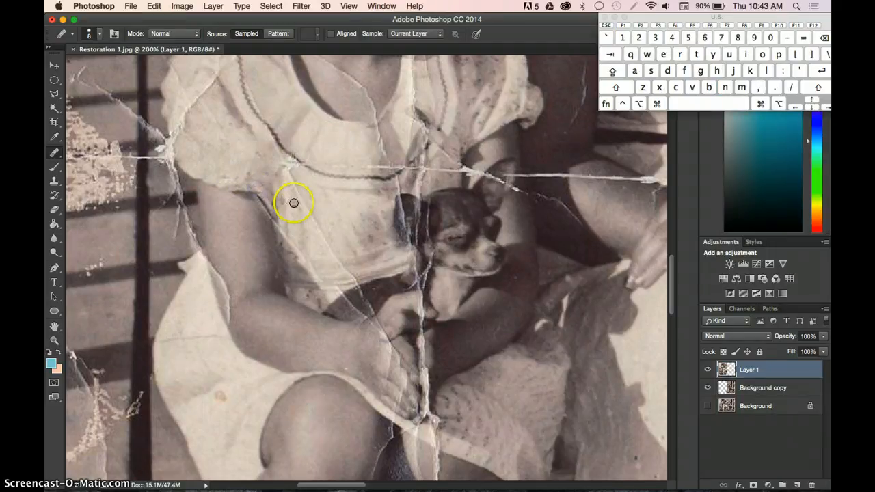
{"action": "left_click", "coordinate": [260, 189], "text": "alt"}
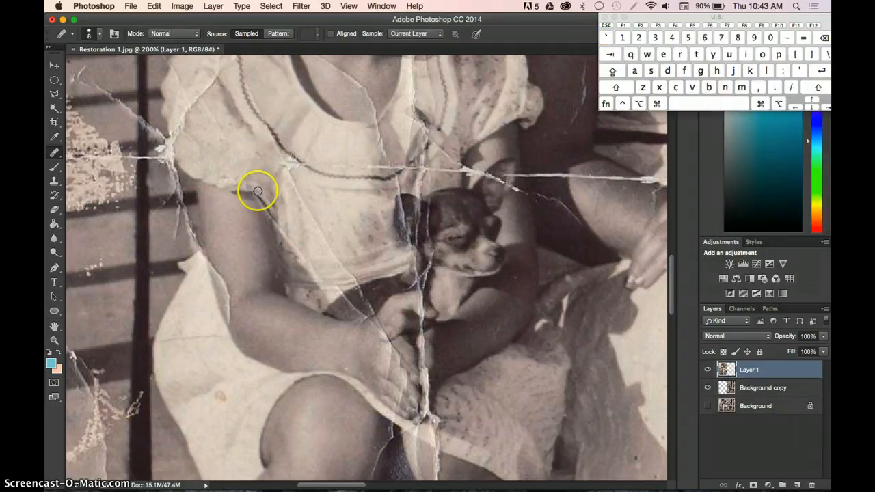
{"action": "left_click", "coordinate": [216, 158], "text": "alt"}
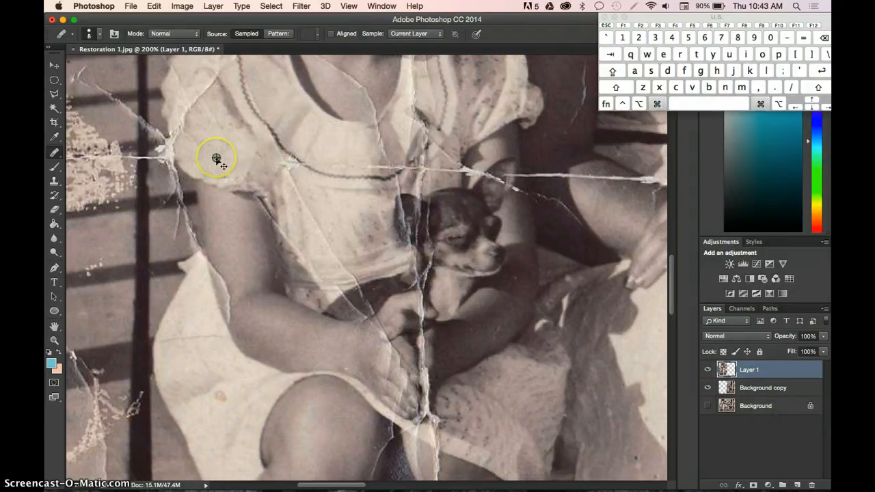
- At 500% zoom, heal the sleeve's hem corner and the light crease beside the dark line at the arm's inner edge
{"action": "key", "text": "super+equal"}
{"action": "key", "text": "super+equal"}
{"action": "key", "text": "super+equal"}
{"action": "scroll", "coordinate": [219, 162], "scroll_direction": "up", "scroll_amount": 3}
{"action": "scroll", "coordinate": [219, 161], "scroll_direction": "left", "scroll_amount": 4}
{"action": "scroll", "coordinate": [222, 165], "scroll_direction": "left", "scroll_amount": 5}
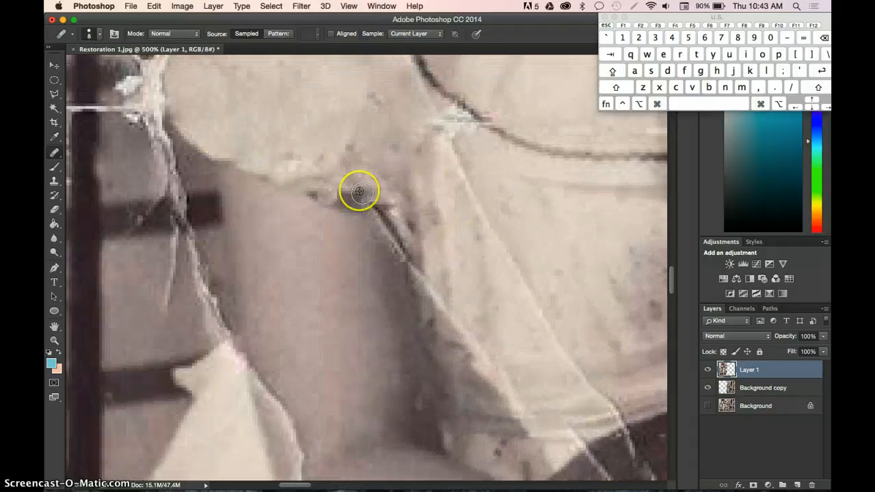
{"action": "left_click", "coordinate": [307, 185], "text": "alt"}
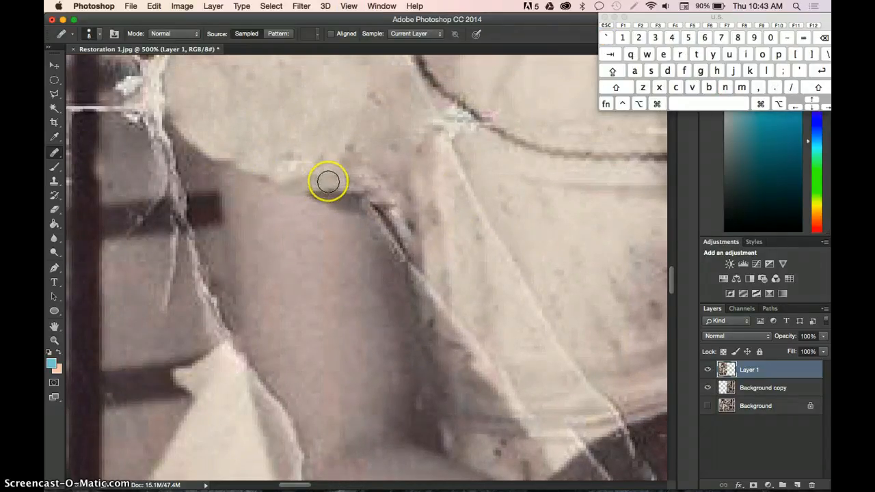
{"action": "mouse_move", "coordinate": [337, 183]}
{"action": "left_mouse_down"}
{"action": "mouse_move", "coordinate": [326, 184]}
{"action": "mouse_move", "coordinate": [403, 226]}
{"action": "left_mouse_up"}
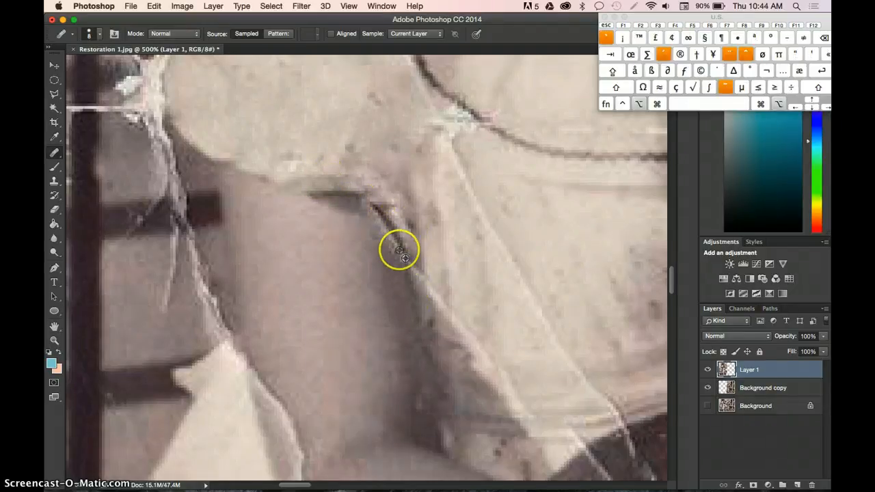
{"action": "left_click", "coordinate": [414, 310], "text": "alt"}
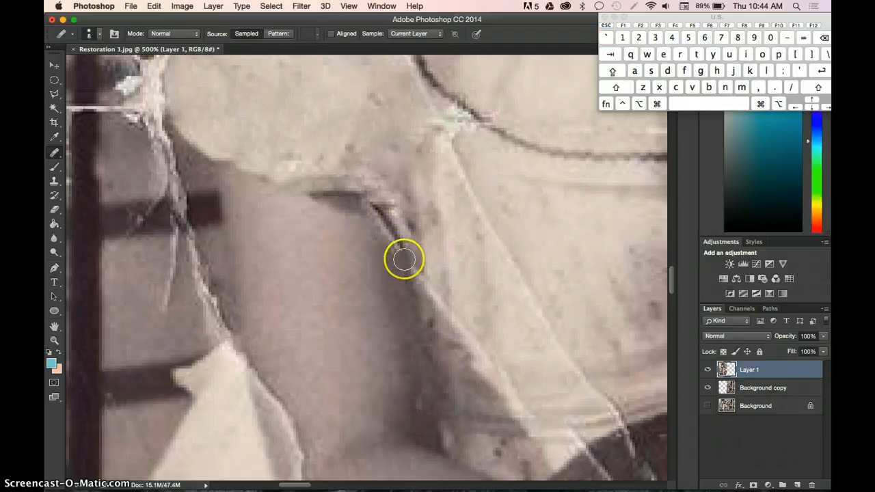
{"action": "left_click", "coordinate": [398, 295], "text": "alt"}
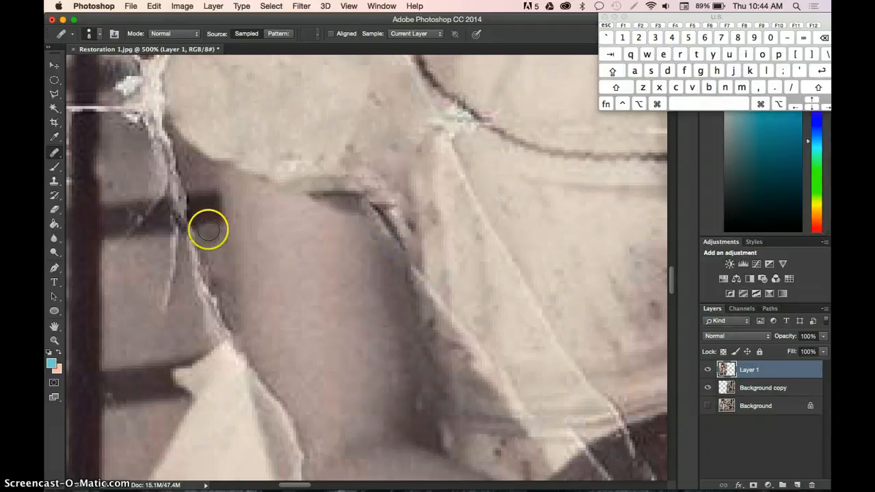
- Heal the dark line on the upper arm just below the sleeve with the Healing Brush, sampling nearby shaded skin
{"action": "left_click", "coordinate": [55, 152]}
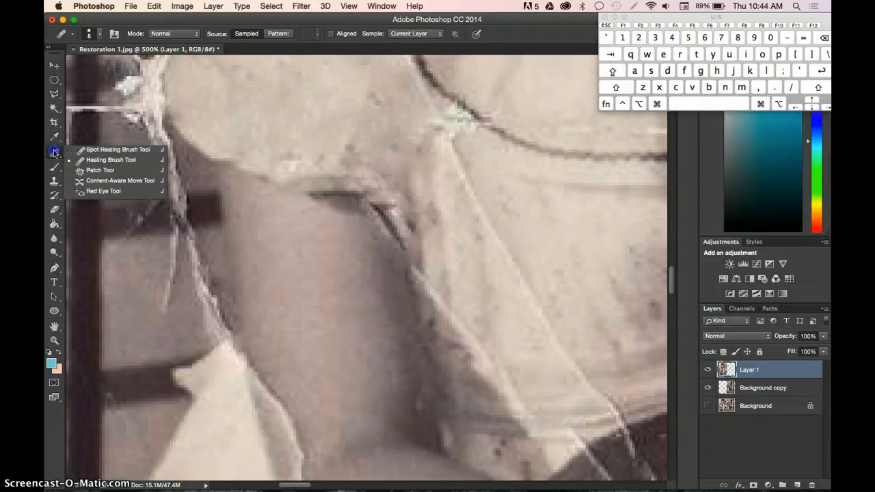
{"action": "left_click", "coordinate": [97, 160]}
{"action": "left_click", "coordinate": [385, 260], "text": "alt"}
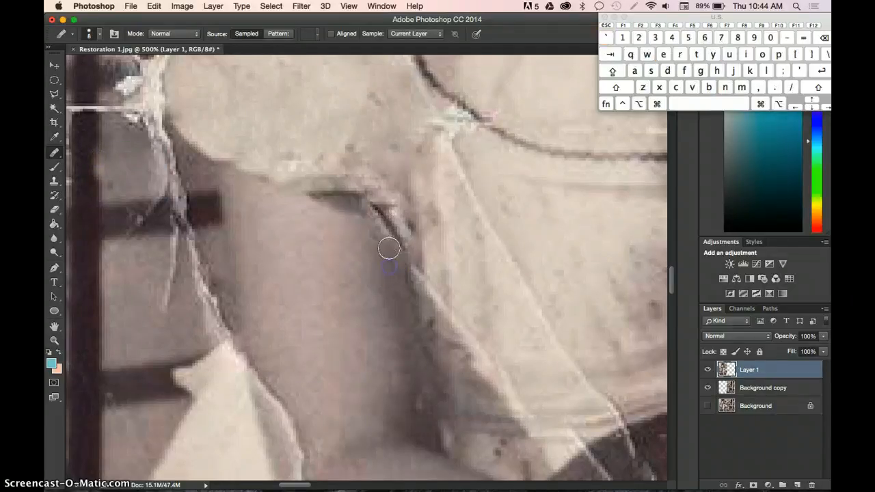
{"action": "left_click_drag", "start_coordinate": [378, 242], "coordinate": [383, 243]}
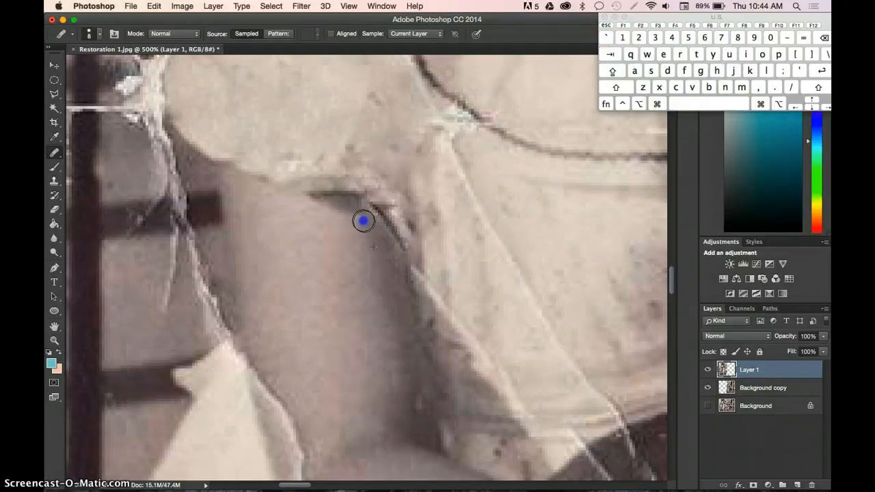
{"action": "left_click_drag", "start_coordinate": [364, 213], "coordinate": [355, 220]}
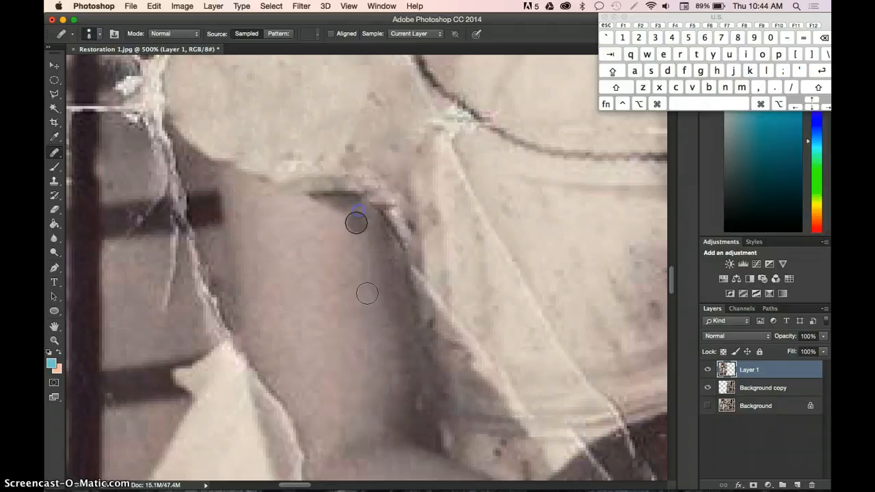
{"action": "left_click", "coordinate": [354, 225], "text": "alt"}
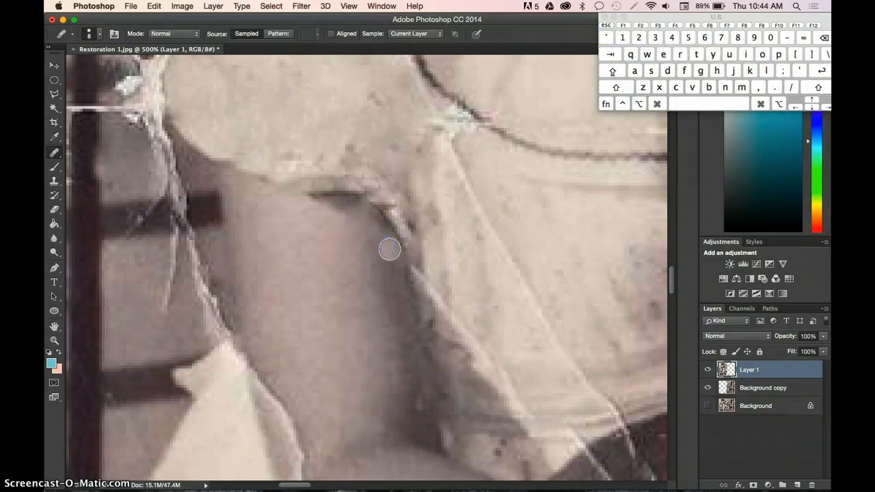
{"action": "left_click", "coordinate": [385, 280], "text": "alt"}
{"action": "left_click_drag", "start_coordinate": [379, 251], "coordinate": [380, 252]}
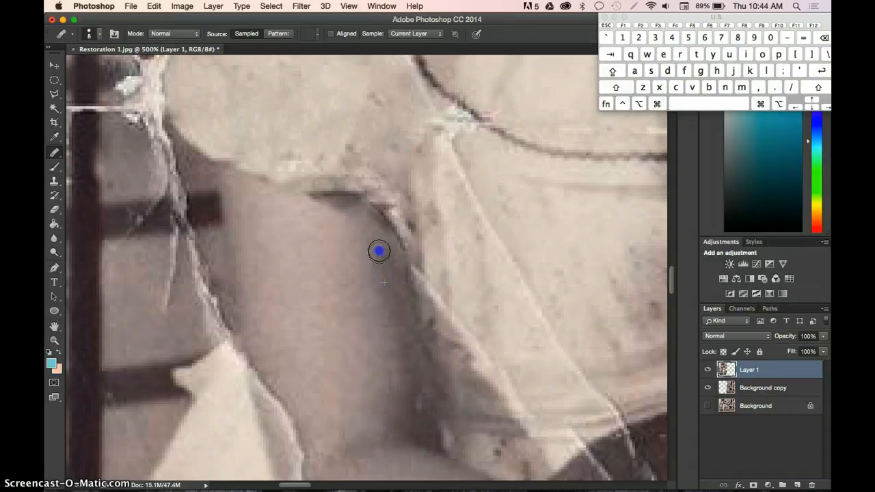
- Heal the upper part of the light crease where the upper arm meets the dress, sampling the edge just above it
{"action": "scroll", "coordinate": [414, 330], "scroll_direction": "right", "scroll_amount": 3}
{"action": "scroll", "coordinate": [414, 330], "scroll_direction": "down", "scroll_amount": 2}
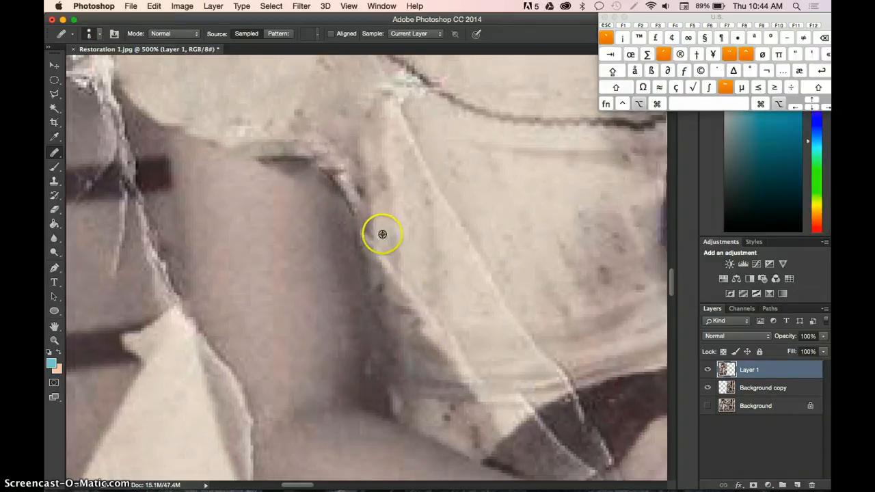
{"action": "left_click", "coordinate": [371, 215], "text": "alt"}
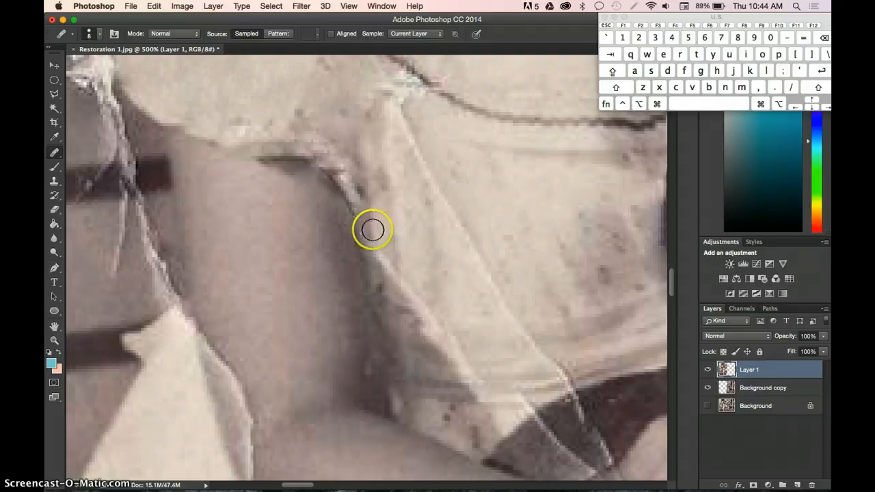
{"action": "key", "text": "alt"}
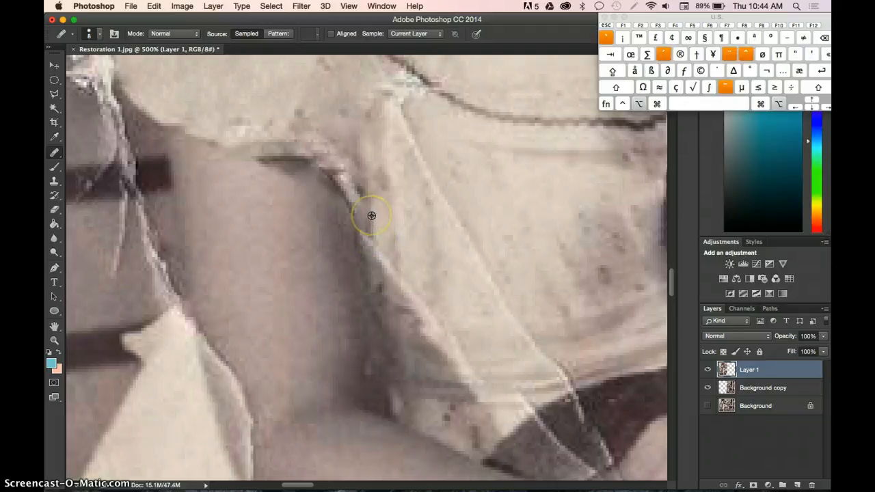
{"action": "left_click", "coordinate": [371, 215], "text": "alt"}
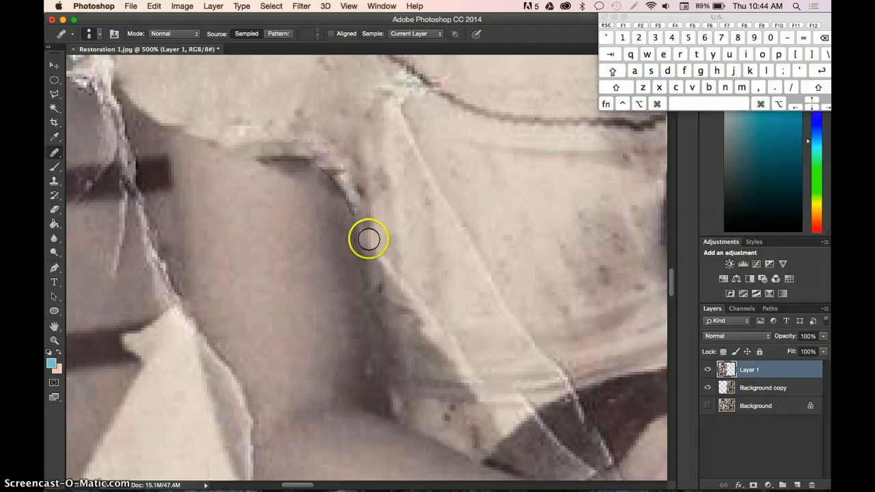
{"action": "key", "text": "alt"}
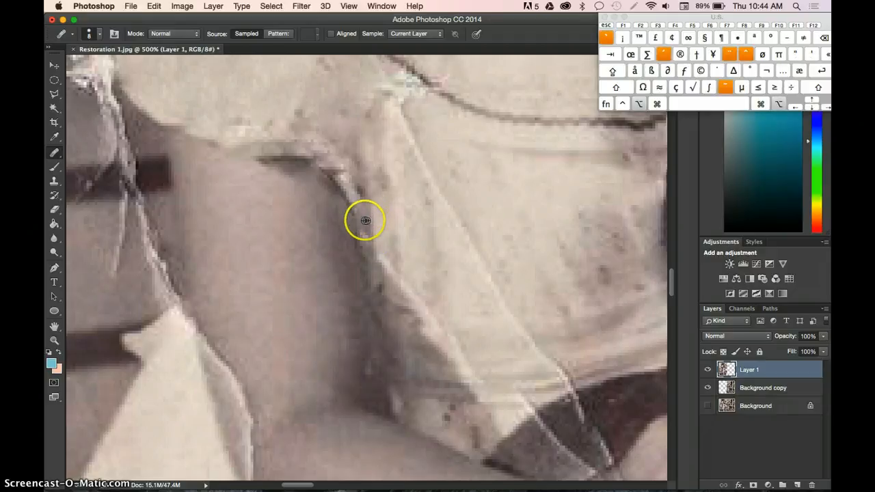
{"action": "left_click", "coordinate": [364, 220], "text": "alt"}
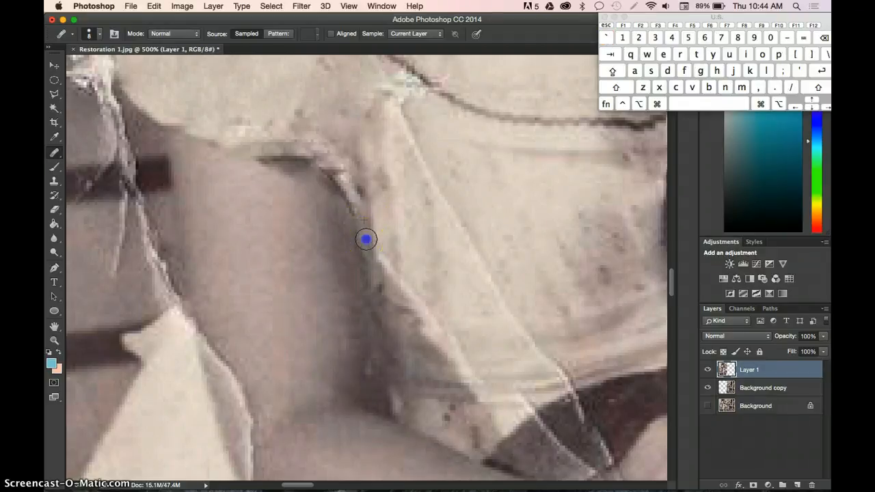
{"action": "left_click", "coordinate": [366, 239]}
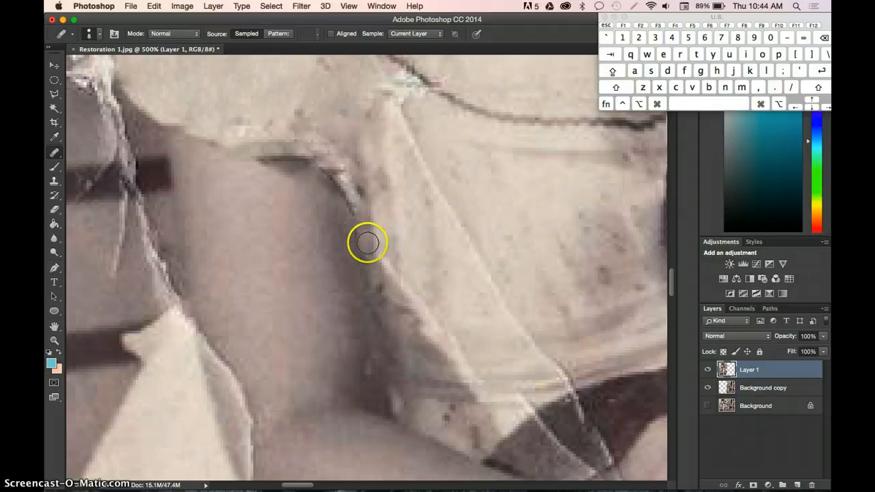
- Heal the crease farther down the bodice's edge beside the arm, undoing one stroke and resampling along the edge
{"action": "mouse_move", "coordinate": [365, 240]}
{"action": "left_mouse_down"}
{"action": "mouse_move", "coordinate": [414, 294]}
{"action": "mouse_move", "coordinate": [457, 304]}
{"action": "mouse_move", "coordinate": [447, 270]}
{"action": "left_mouse_up"}
{"action": "key", "text": "alt"}
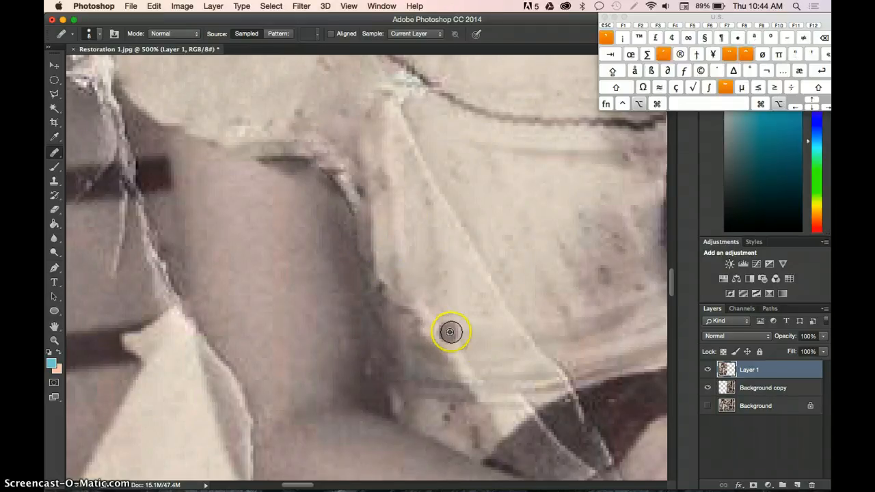
{"action": "left_click", "coordinate": [406, 270], "text": "alt"}
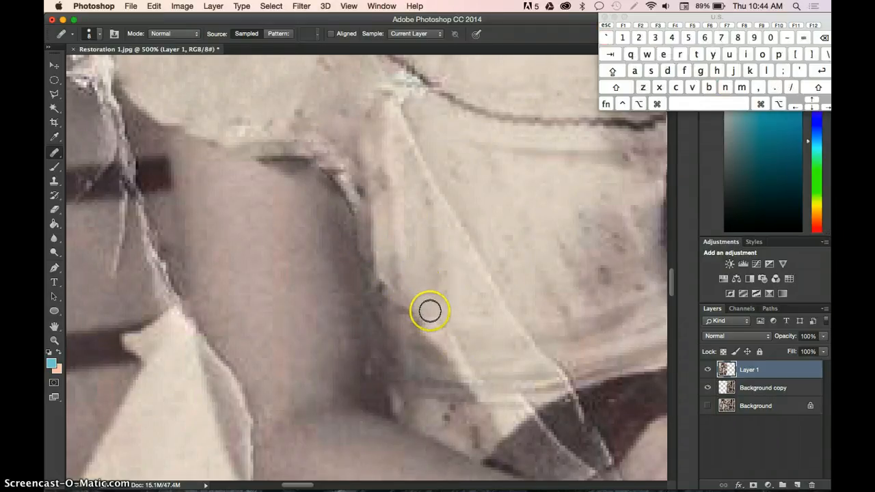
{"action": "left_click_drag", "start_coordinate": [417, 303], "coordinate": [378, 272]}
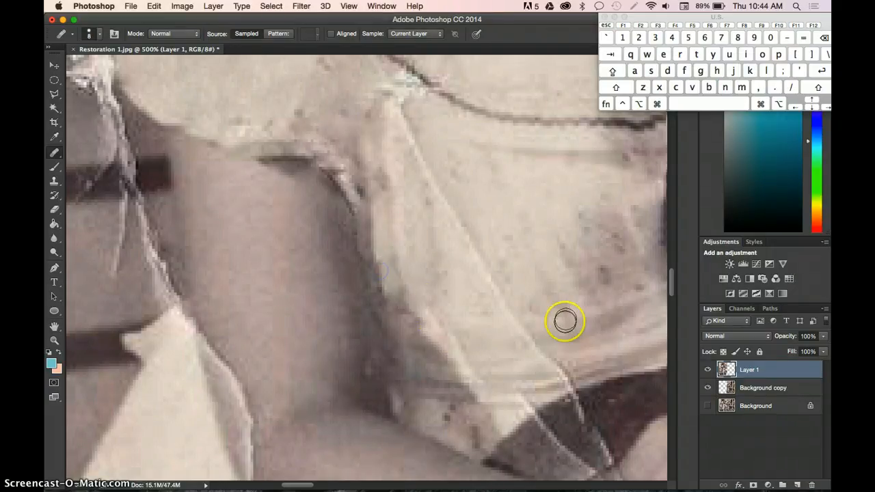
{"action": "key", "text": "super+z"}
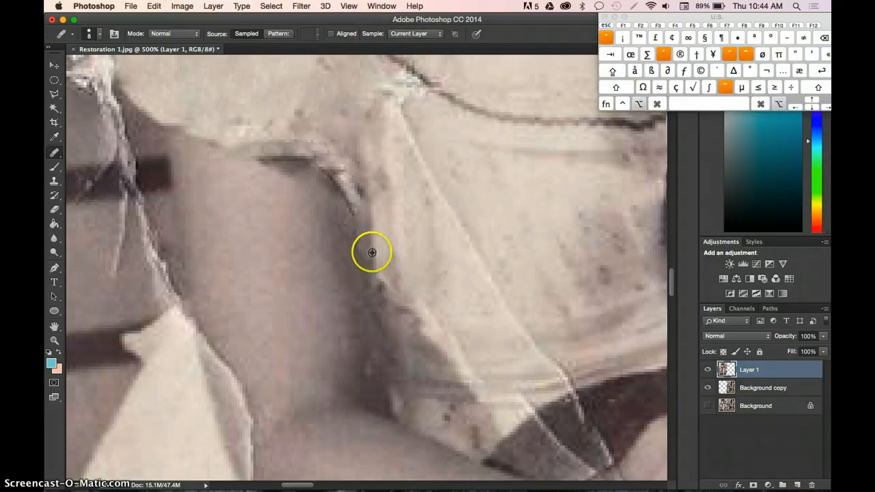
{"action": "left_click", "coordinate": [371, 248], "text": "alt"}
{"action": "left_click", "coordinate": [376, 260]}
{"action": "left_click_drag", "start_coordinate": [374, 278], "coordinate": [466, 340]}
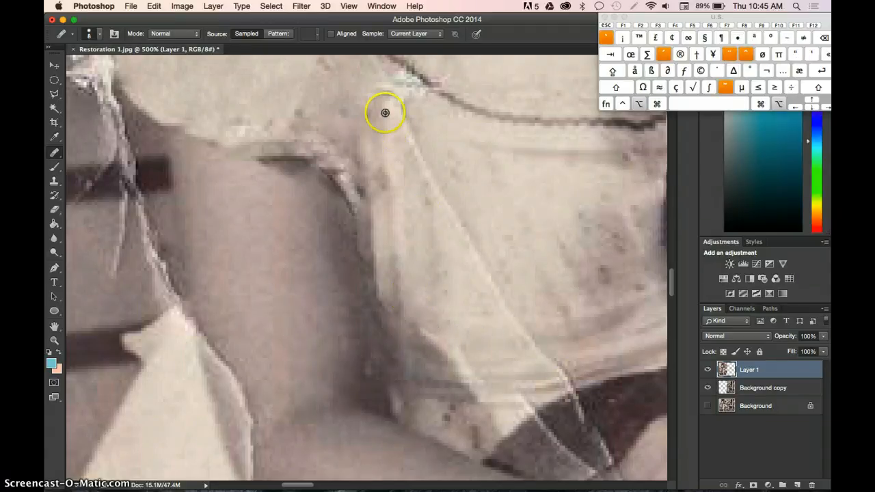
- Heal the long diagonal crease across the dress bodice with samples of clean fabric beside it
{"action": "left_click", "coordinate": [417, 111], "text": "alt"}
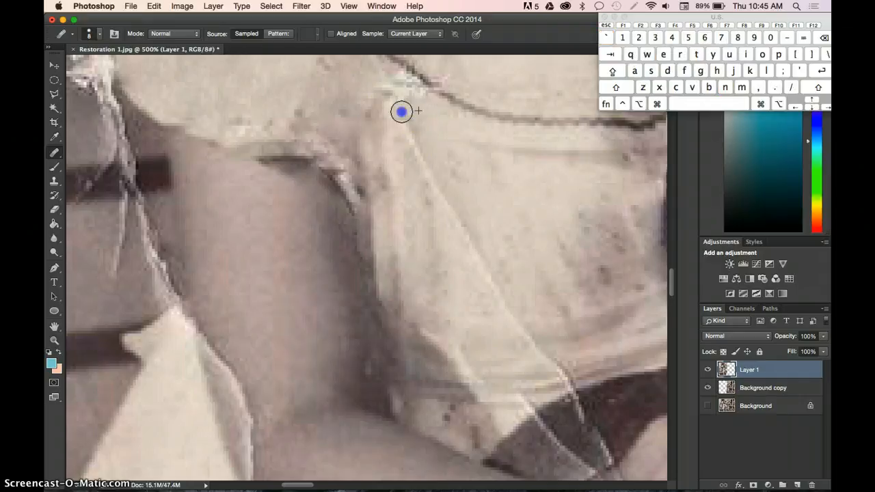
{"action": "mouse_move", "coordinate": [401, 111]}
{"action": "left_mouse_down"}
{"action": "mouse_move", "coordinate": [422, 165]}
{"action": "mouse_move", "coordinate": [503, 282]}
{"action": "mouse_move", "coordinate": [509, 305]}
{"action": "mouse_move", "coordinate": [500, 300]}
{"action": "mouse_move", "coordinate": [544, 360]}
{"action": "left_mouse_up"}
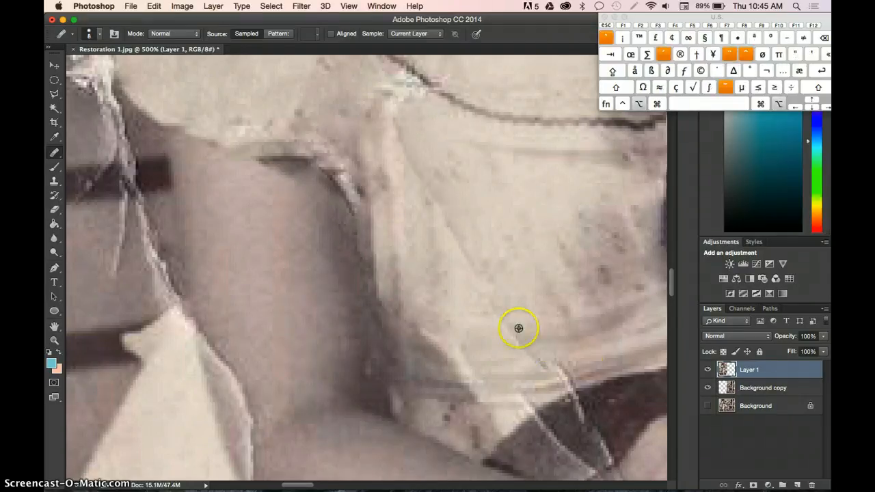
{"action": "left_click", "coordinate": [435, 148], "text": "alt"}
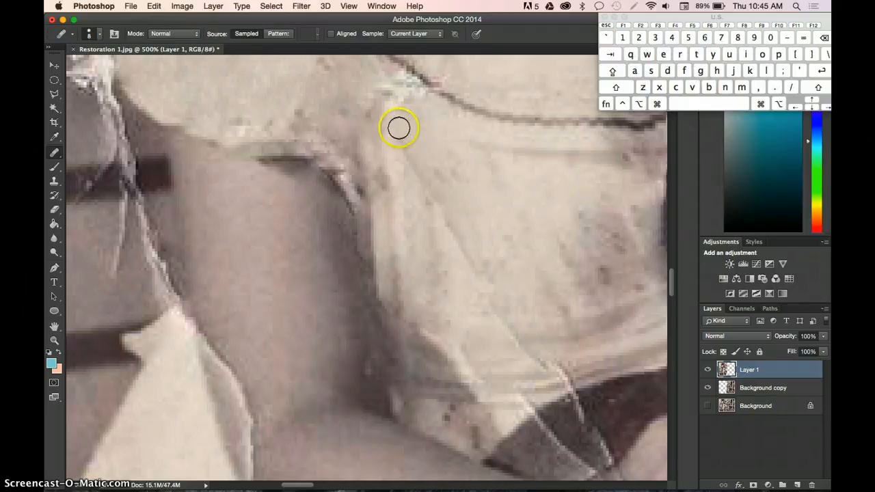
{"action": "mouse_move", "coordinate": [400, 126]}
{"action": "left_mouse_down"}
{"action": "mouse_move", "coordinate": [406, 162]}
{"action": "mouse_move", "coordinate": [417, 162]}
{"action": "mouse_move", "coordinate": [429, 121]}
{"action": "mouse_move", "coordinate": [414, 132]}
{"action": "mouse_move", "coordinate": [411, 164]}
{"action": "mouse_move", "coordinate": [436, 159]}
{"action": "mouse_move", "coordinate": [445, 182]}
{"action": "mouse_move", "coordinate": [468, 168]}
{"action": "mouse_move", "coordinate": [422, 147]}
{"action": "mouse_move", "coordinate": [426, 185]}
{"action": "mouse_move", "coordinate": [456, 228]}
{"action": "mouse_move", "coordinate": [443, 221]}
{"action": "mouse_move", "coordinate": [421, 175]}
{"action": "mouse_move", "coordinate": [421, 224]}
{"action": "mouse_move", "coordinate": [440, 257]}
{"action": "mouse_move", "coordinate": [417, 162]}
{"action": "mouse_move", "coordinate": [459, 252]}
{"action": "mouse_move", "coordinate": [444, 255]}
{"action": "mouse_move", "coordinate": [442, 270]}
{"action": "mouse_move", "coordinate": [496, 281]}
{"action": "mouse_move", "coordinate": [477, 260]}
{"action": "mouse_move", "coordinate": [492, 297]}
{"action": "left_mouse_up"}
{"action": "key", "text": "alt"}
{"action": "key", "text": "alt"}
{"action": "left_click", "coordinate": [417, 161], "text": "alt"}
{"action": "left_click", "coordinate": [467, 246], "text": "alt"}
- Heal the remaining crease ends just above the bodice's lower band, resampling nearby clean fabric
{"action": "scroll", "coordinate": [467, 244], "scroll_direction": "down", "scroll_amount": 3}
{"action": "scroll", "coordinate": [466, 244], "scroll_direction": "right", "scroll_amount": 2}
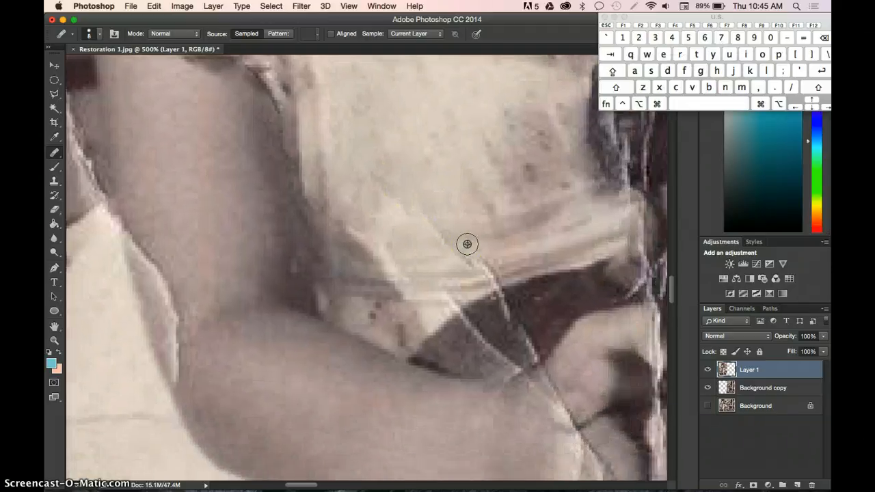
{"action": "left_click", "coordinate": [417, 173], "text": "alt"}
{"action": "mouse_move", "coordinate": [431, 215]}
{"action": "left_mouse_down"}
{"action": "mouse_move", "coordinate": [388, 201]}
{"action": "mouse_move", "coordinate": [388, 214]}
{"action": "mouse_move", "coordinate": [371, 195]}
{"action": "mouse_move", "coordinate": [390, 236]}
{"action": "mouse_move", "coordinate": [344, 237]}
{"action": "mouse_move", "coordinate": [359, 233]}
{"action": "mouse_move", "coordinate": [433, 262]}
{"action": "mouse_move", "coordinate": [383, 249]}
{"action": "mouse_move", "coordinate": [354, 178]}
{"action": "mouse_move", "coordinate": [344, 253]}
{"action": "mouse_move", "coordinate": [387, 259]}
{"action": "left_mouse_up"}
{"action": "left_click", "coordinate": [353, 177], "text": "alt"}
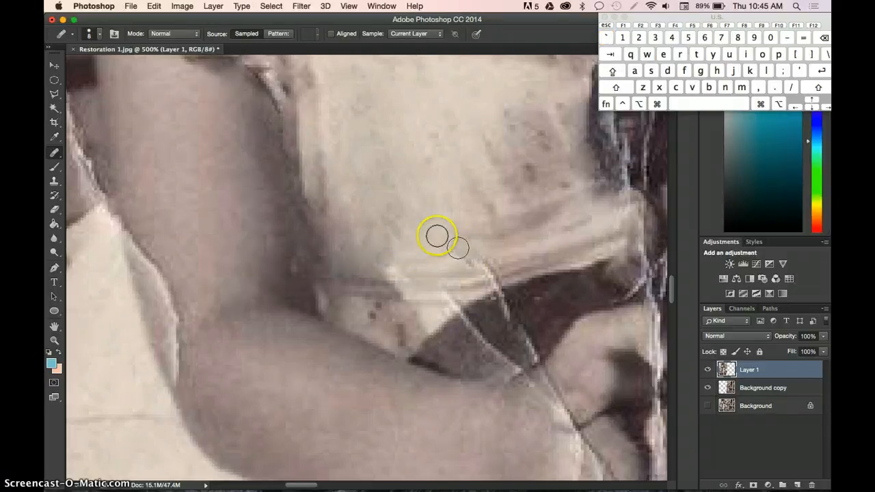
{"action": "left_click", "coordinate": [371, 213], "text": "alt"}
{"action": "left_click_drag", "start_coordinate": [459, 254], "coordinate": [496, 263]}
{"action": "left_click", "coordinate": [447, 213], "text": "alt"}
{"action": "mouse_move", "coordinate": [457, 240]}
{"action": "left_mouse_down"}
{"action": "mouse_move", "coordinate": [504, 237]}
{"action": "mouse_move", "coordinate": [433, 257]}
{"action": "mouse_move", "coordinate": [408, 254]}
{"action": "mouse_move", "coordinate": [378, 272]}
{"action": "mouse_move", "coordinate": [467, 268]}
{"action": "mouse_move", "coordinate": [515, 250]}
{"action": "mouse_move", "coordinate": [479, 246]}
{"action": "mouse_move", "coordinate": [526, 235]}
{"action": "mouse_move", "coordinate": [483, 237]}
{"action": "left_mouse_up"}
- Examine the healed sleeve, arm and dress in the context of the whole photograph and at closer magnifications
{"action": "key", "text": "super+minus"}
{"action": "key", "text": "super+minus"}
{"action": "key", "text": "super+minus"}
{"action": "key", "text": "super+minus"}
{"action": "key", "text": "super+minus"}
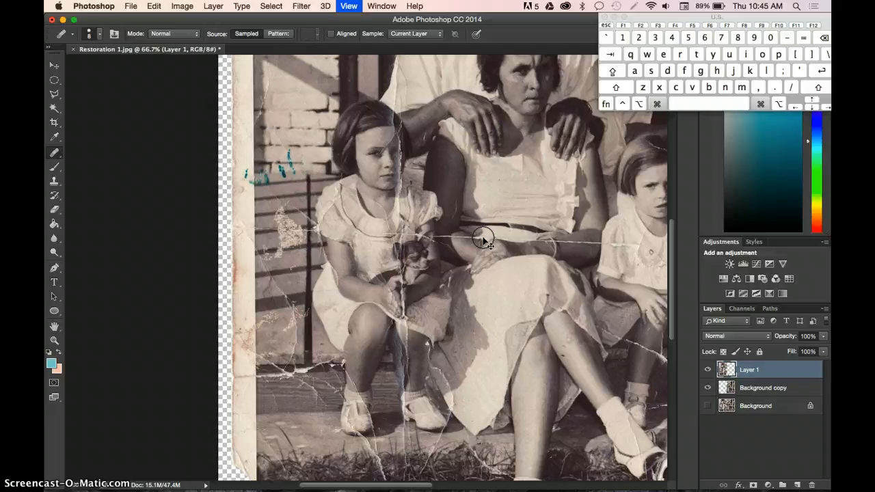
{"action": "key", "text": "super+equal"}
{"action": "key", "text": "super+equal"}
{"action": "key", "text": "super+equal"}
{"action": "key", "text": "super+minus"}
{"action": "key", "text": "super+minus"}
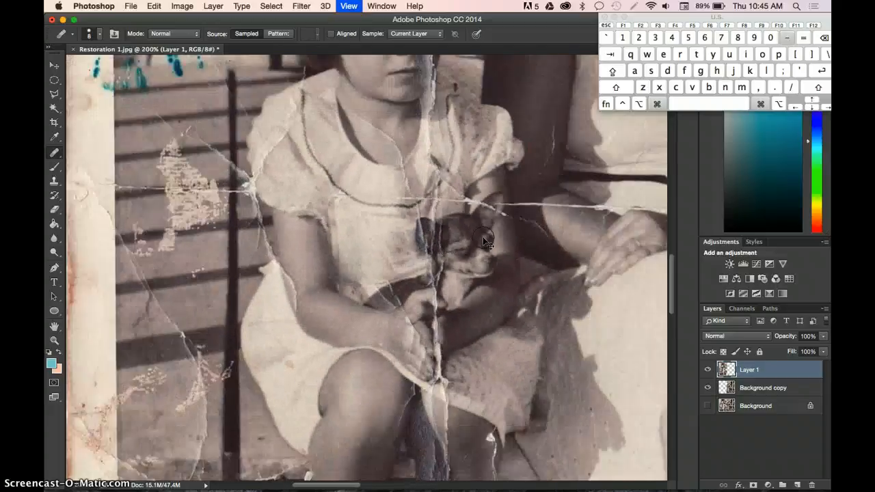
{"action": "key", "text": "super+minus"}
{"action": "mouse_move", "coordinate": [368, 284]}
{"action": "left_mouse_down"}
{"action": "mouse_move", "coordinate": [351, 260]}
{"action": "mouse_move", "coordinate": [389, 283]}
{"action": "mouse_move", "coordinate": [380, 253]}
{"action": "mouse_move", "coordinate": [389, 260]}
{"action": "mouse_move", "coordinate": [378, 267]}
{"action": "mouse_move", "coordinate": [394, 248]}
{"action": "mouse_move", "coordinate": [349, 236]}
{"action": "mouse_move", "coordinate": [366, 251]}
{"action": "mouse_move", "coordinate": [343, 248]}
{"action": "mouse_move", "coordinate": [292, 201]}
{"action": "mouse_move", "coordinate": [430, 248]}
{"action": "mouse_move", "coordinate": [319, 283]}
{"action": "mouse_move", "coordinate": [334, 233]}
{"action": "left_mouse_up"}
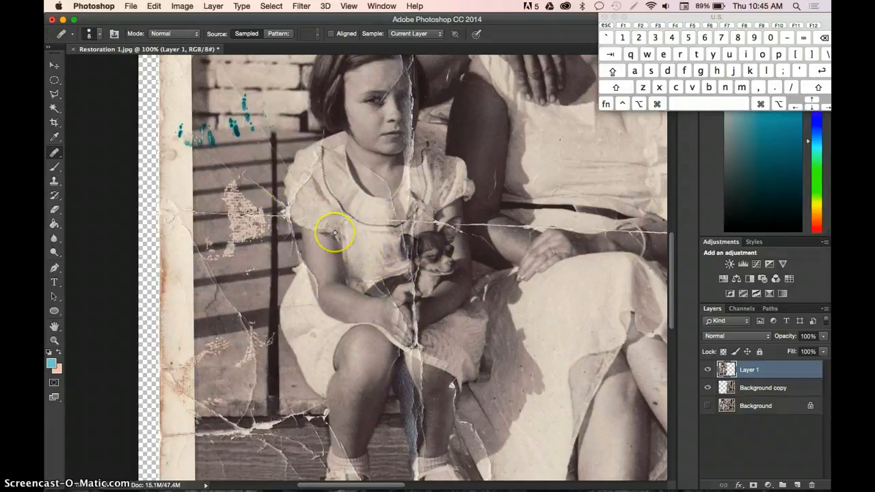
{"action": "key", "text": "super+equal"}
{"action": "key", "text": "super+equal"}
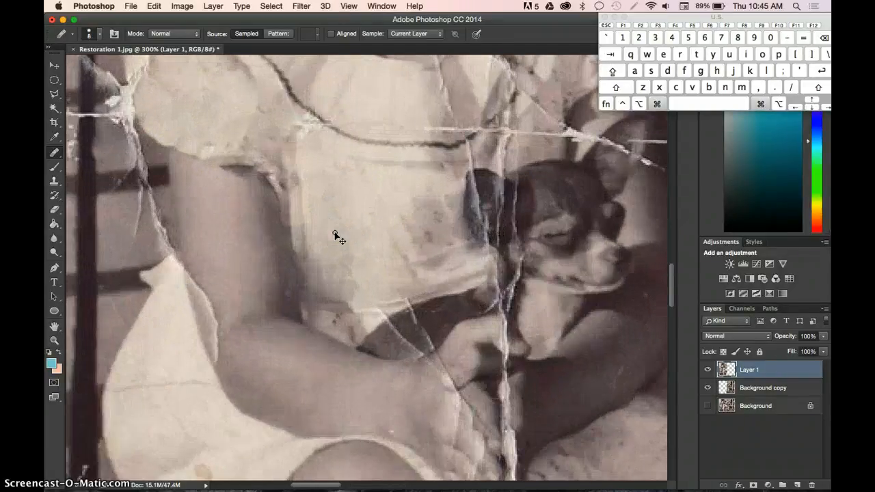
{"action": "scroll", "coordinate": [335, 233], "scroll_direction": "down", "scroll_amount": 3}
{"action": "scroll", "coordinate": [335, 233], "scroll_direction": "left", "scroll_amount": 5}
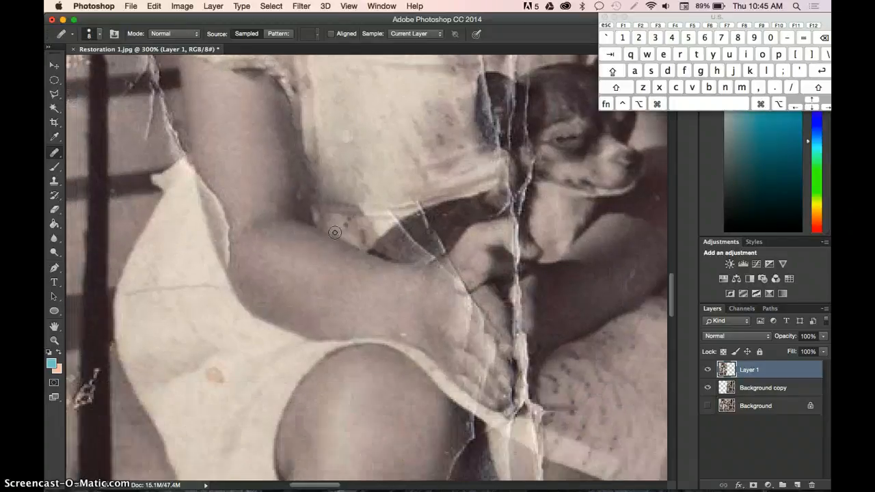
{"action": "key", "text": "super+minus"}
{"action": "key", "text": "super+minus"}
{"action": "key", "text": "super+minus"}
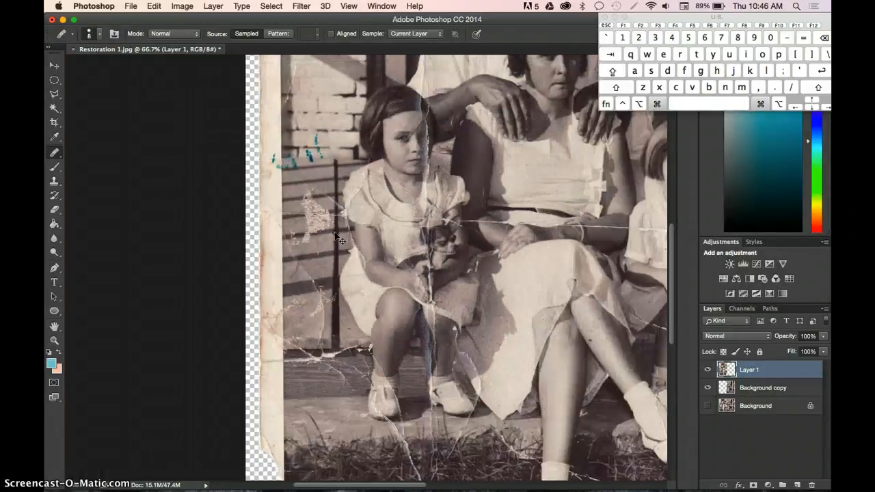
{"action": "key", "text": "super+minus"}
{"action": "key", "text": "super+equal"}
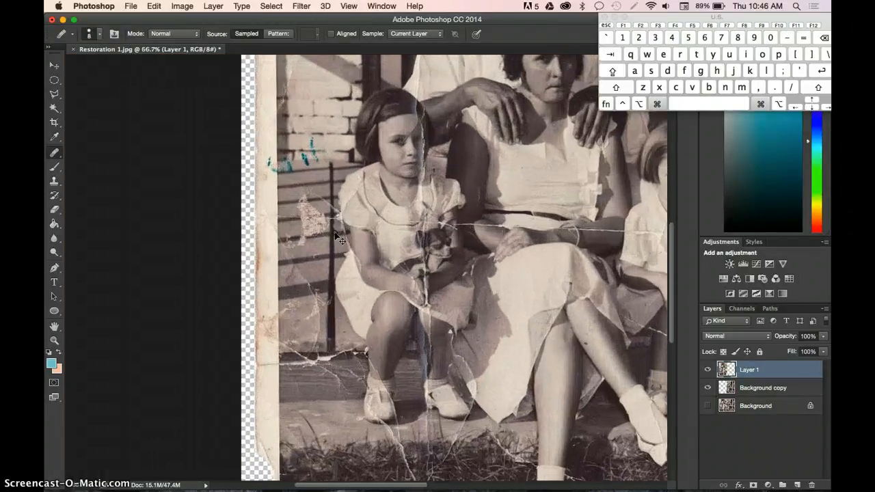
{"action": "key", "text": "super+equal"}
{"action": "key", "text": "super+equal"}
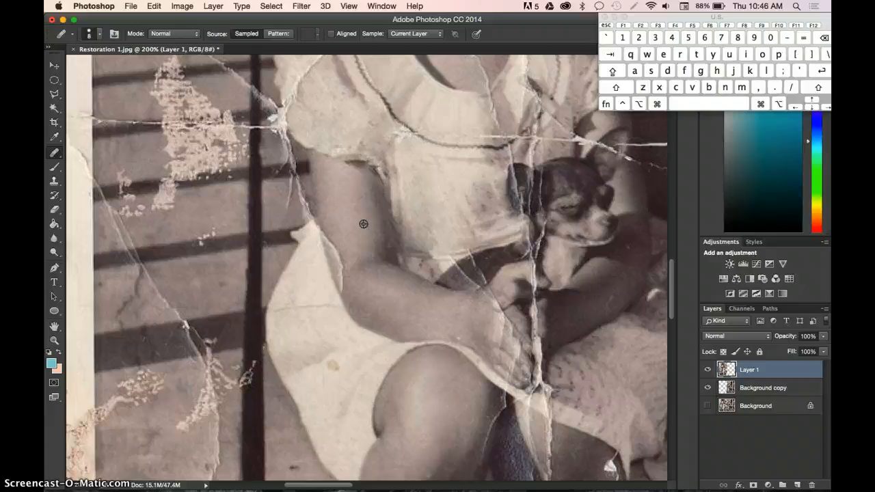
- Heal the light crease along the arm's outer edge beside the skirt, sampling nearby skin and redoing the first attempt
{"action": "left_click", "coordinate": [329, 221], "text": "alt"}
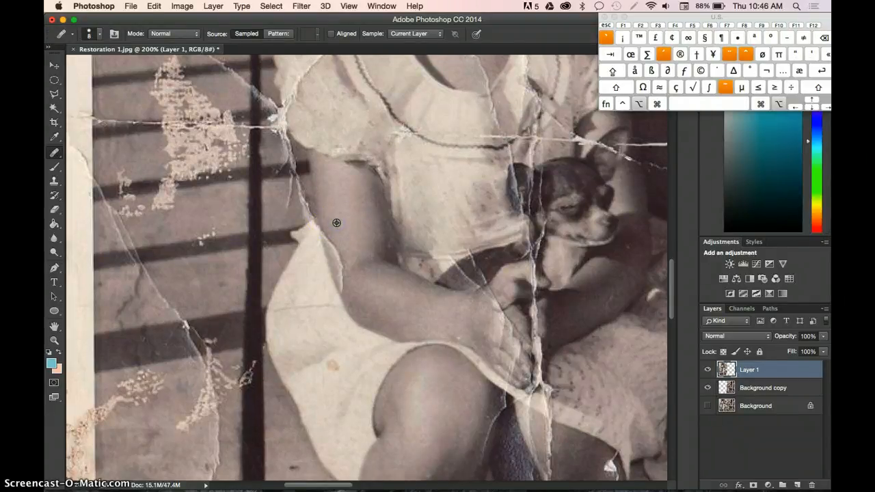
{"action": "left_click", "coordinate": [323, 234]}
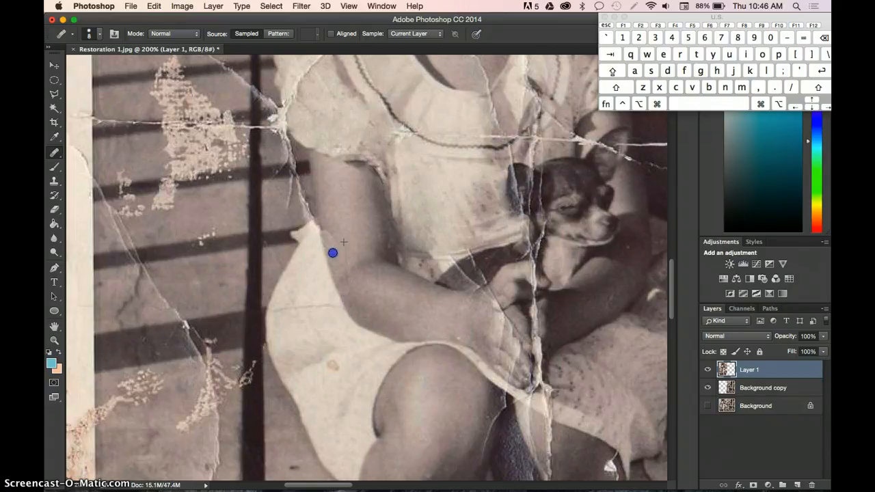
{"action": "key", "text": "super+z"}
{"action": "left_click", "coordinate": [324, 236]}
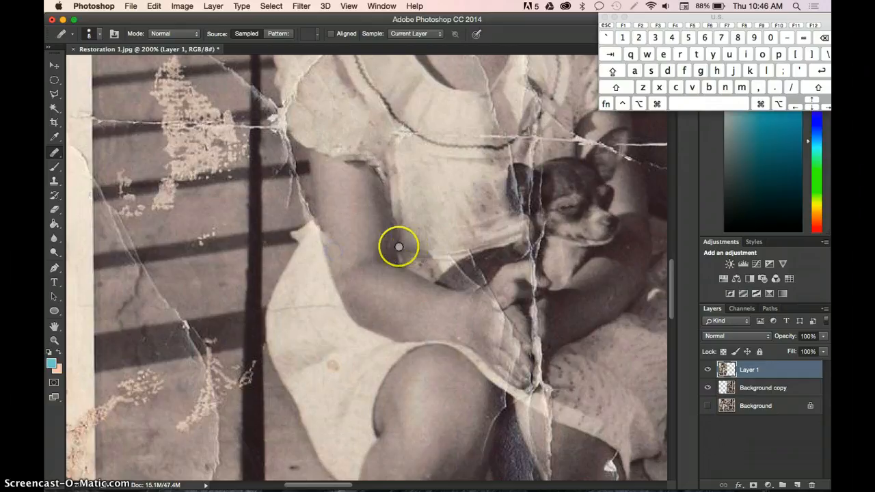
{"action": "left_click", "coordinate": [328, 241]}
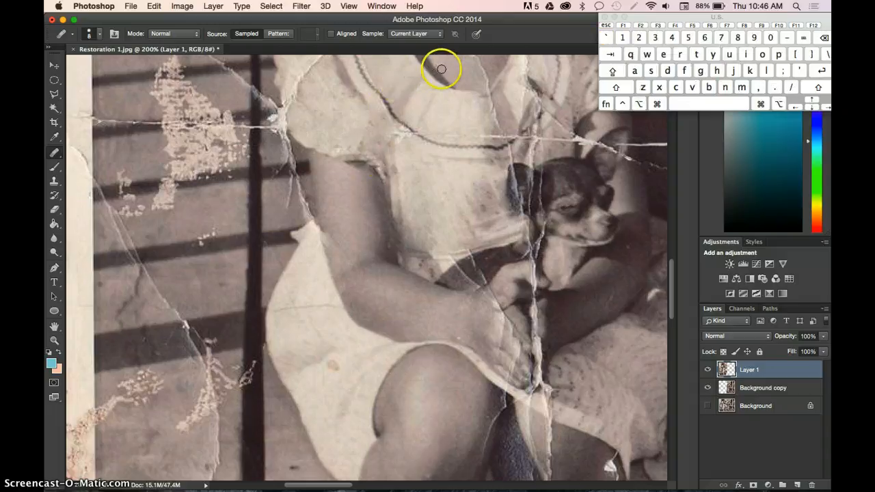
- Set the Healing Brush's spacing to 55%, keeping Current Layer sampling, and sample clean skin on the upper arm
{"action": "left_click", "coordinate": [437, 35]}
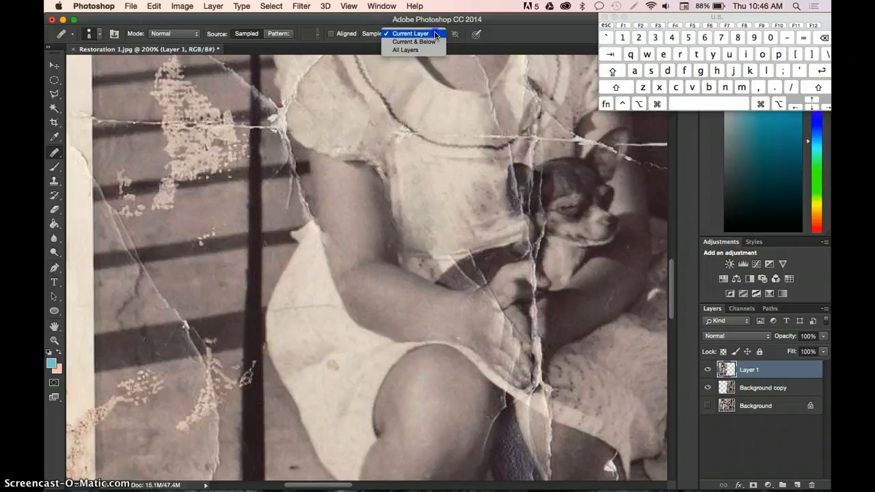
{"action": "left_click", "coordinate": [436, 35]}
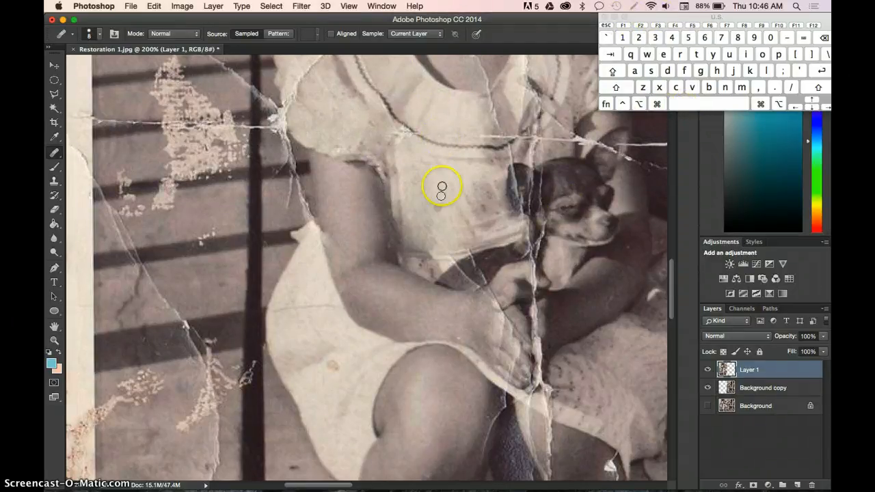
{"action": "left_click", "coordinate": [100, 39]}
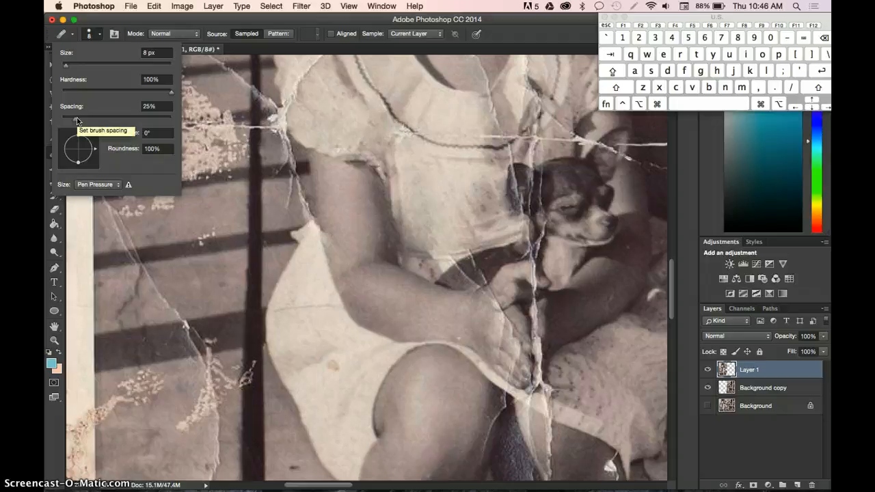
{"action": "left_click_drag", "start_coordinate": [76, 122], "coordinate": [89, 121]}
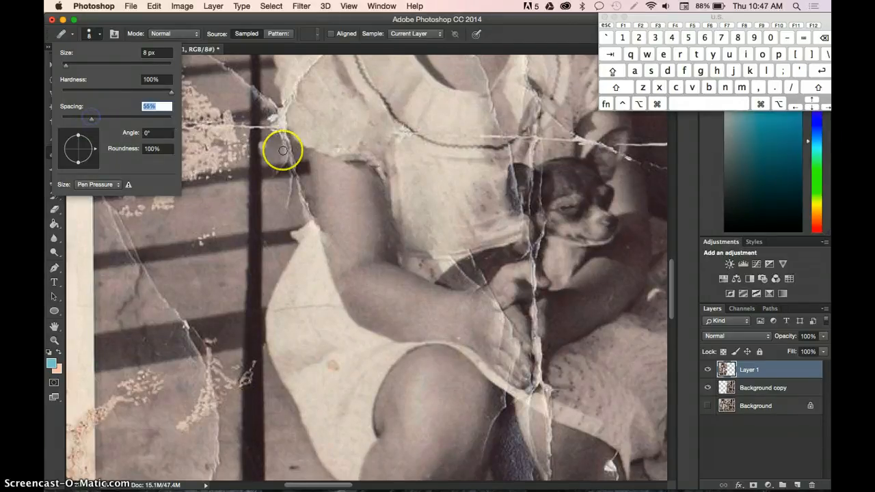
{"action": "left_click", "coordinate": [341, 182]}
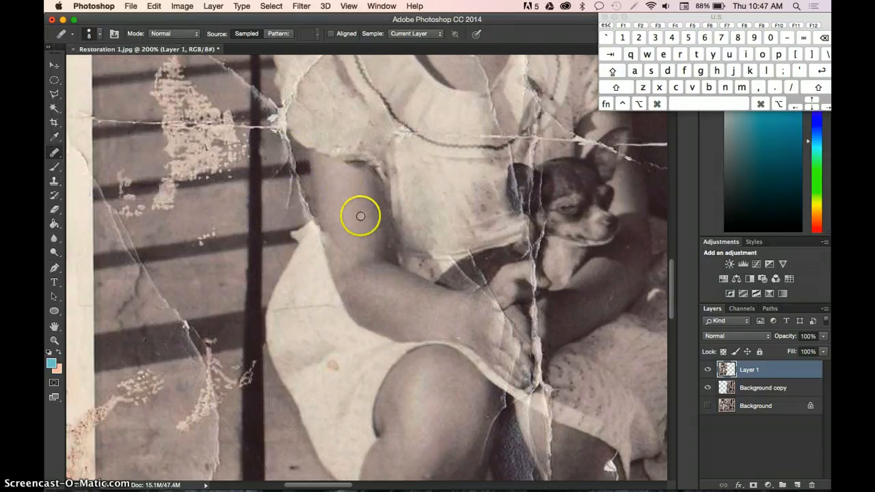
{"action": "left_click", "coordinate": [344, 208], "text": "alt"}
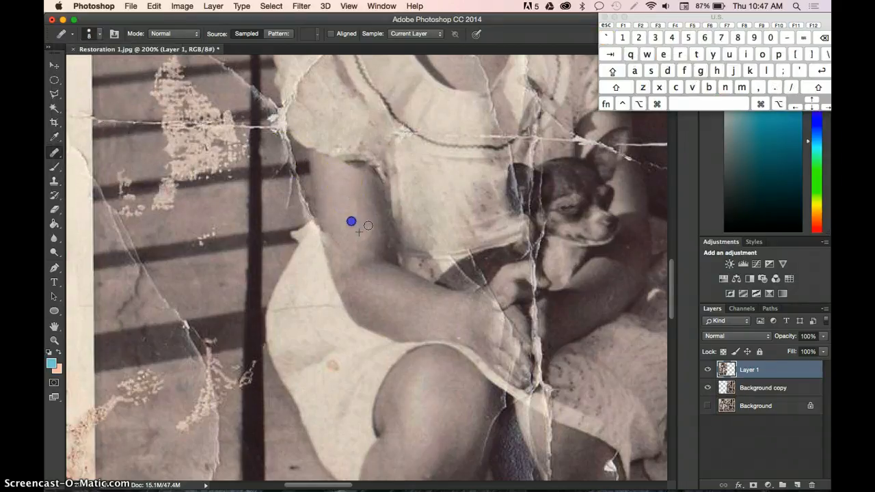
- Sample clean fabric on the girl's bodice and heal the dark stains on the bodice beside the dog
{"action": "left_click", "coordinate": [341, 205], "text": "alt"}
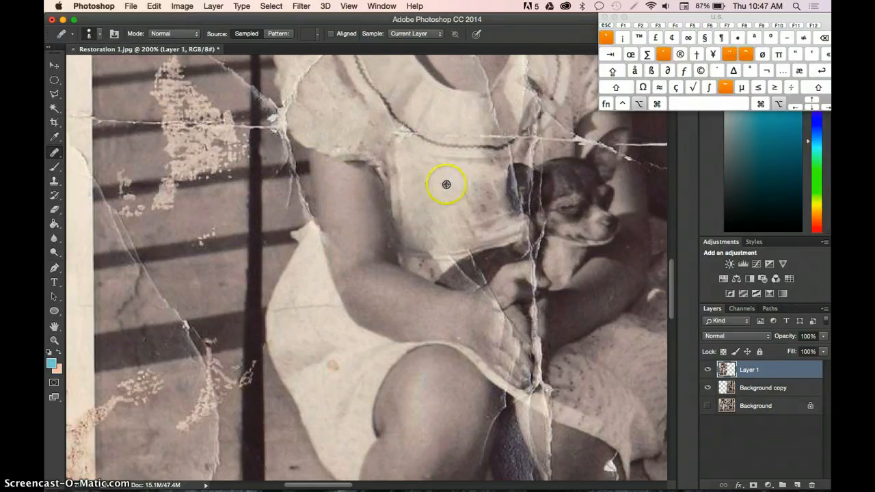
{"action": "left_click", "coordinate": [445, 183], "text": "alt"}
{"action": "left_click", "coordinate": [430, 193]}
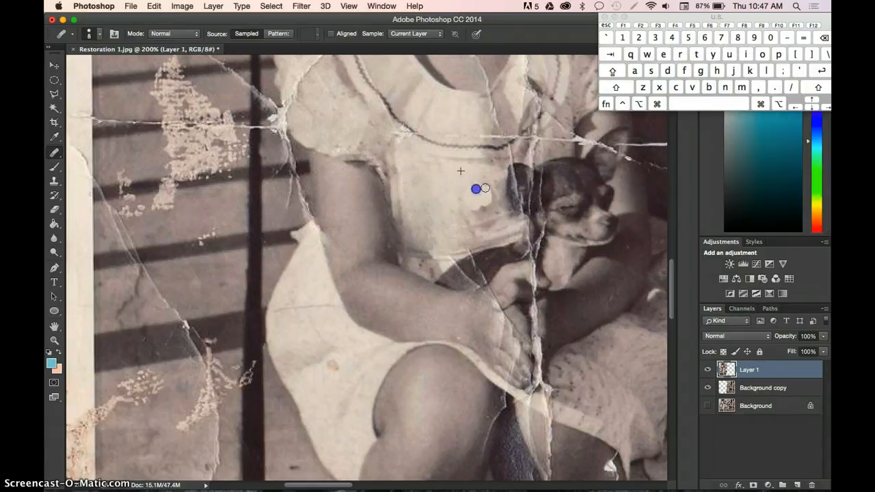
{"action": "left_click_drag", "start_coordinate": [489, 212], "coordinate": [490, 215]}
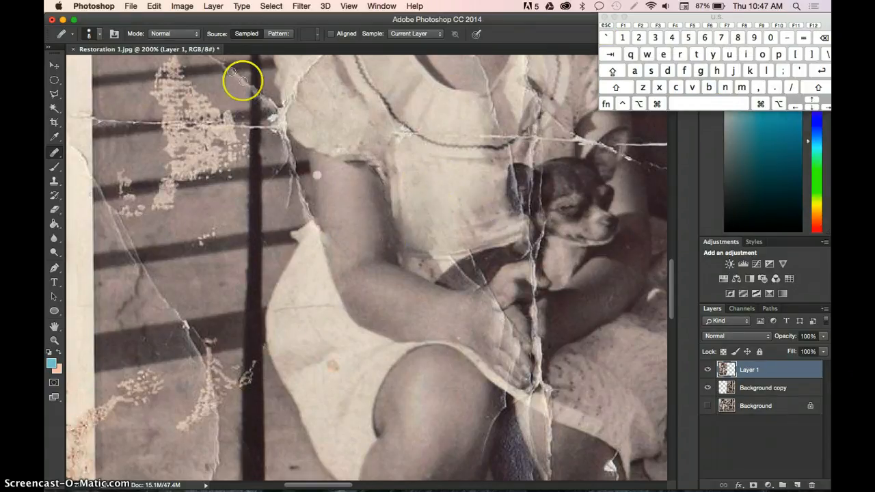
- Set the Healing Brush's spacing to 152% and heal the diagonal crease across the background boards beside the girl
{"action": "left_click", "coordinate": [100, 34]}
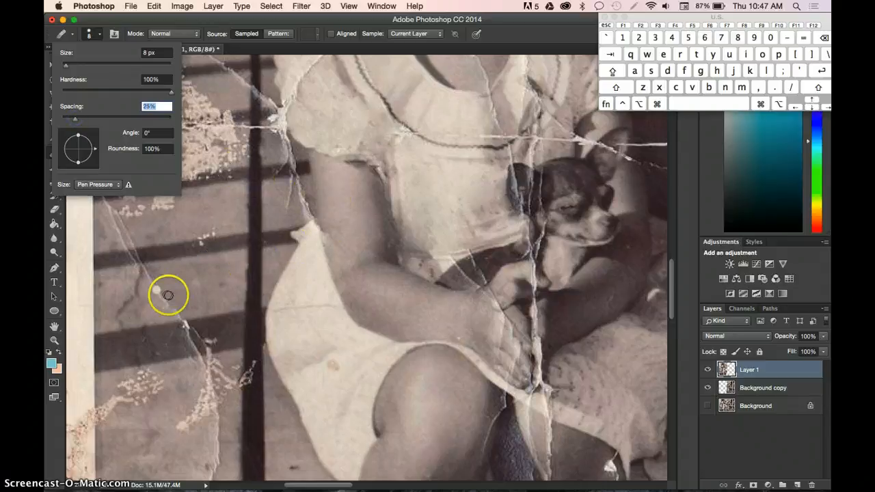
{"action": "left_click", "coordinate": [131, 119]}
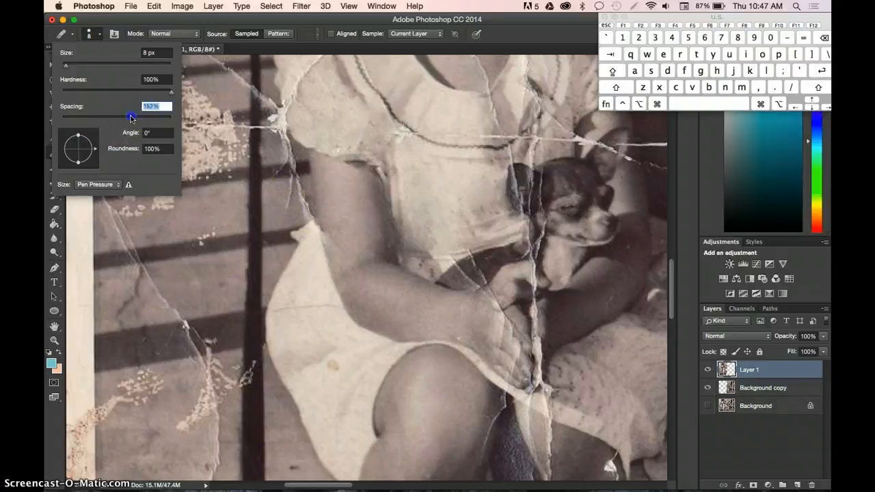
{"action": "left_click", "coordinate": [208, 303]}
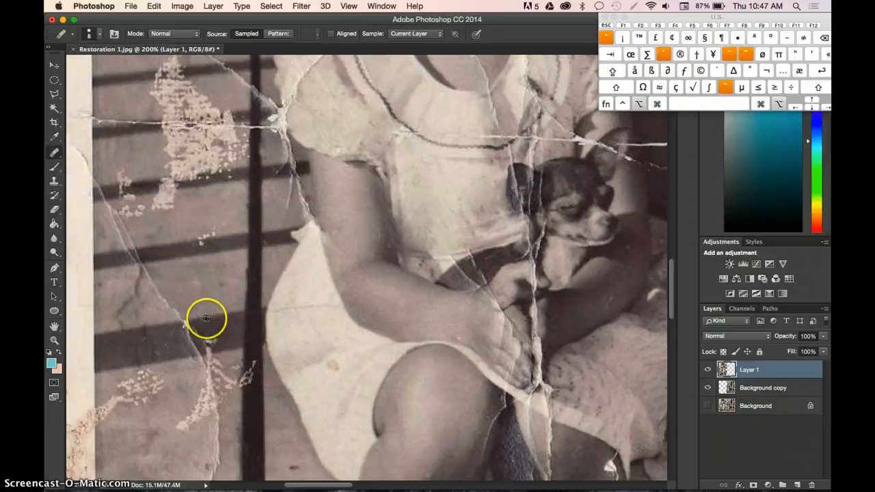
{"action": "left_click", "coordinate": [208, 317], "text": "alt"}
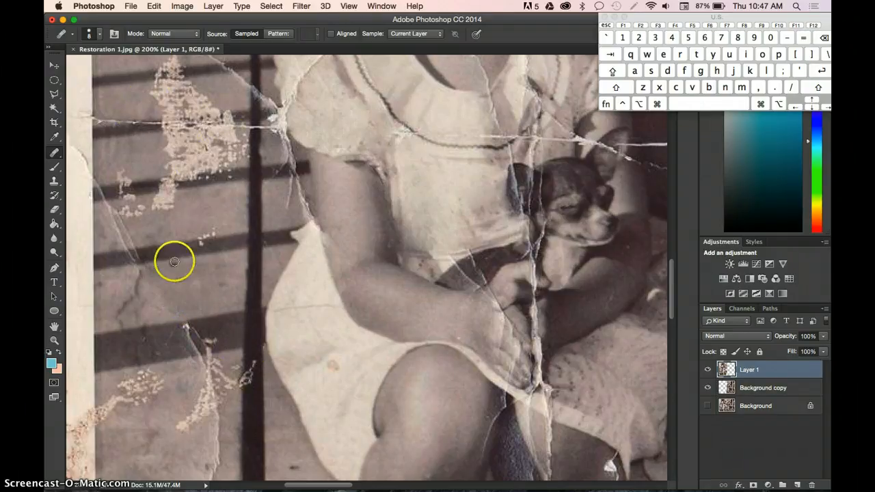
- Set the Healing Brush's spacing to 25%, keeping the 8 px size and 100% hardness
{"action": "left_click", "coordinate": [99, 34]}
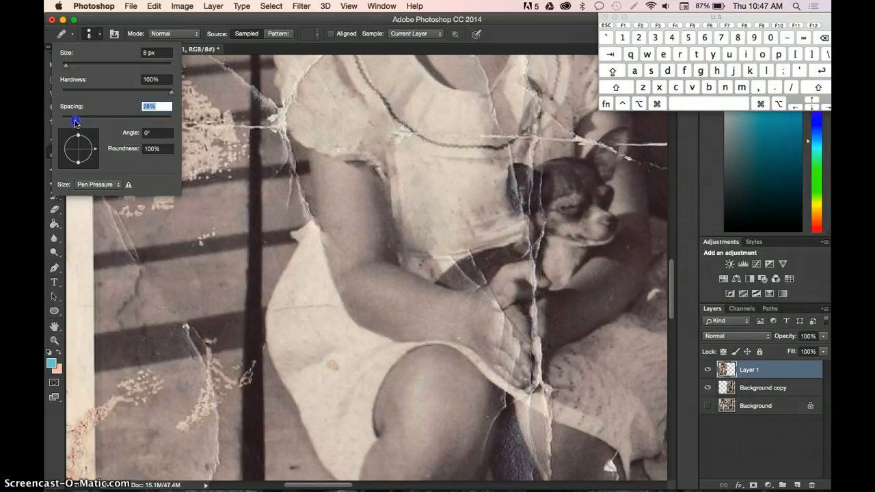
{"action": "left_click", "coordinate": [207, 287]}
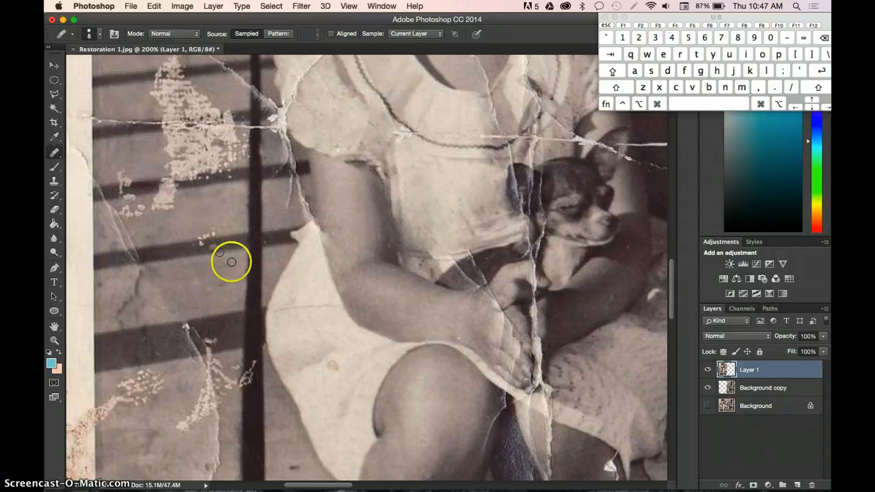
{"action": "left_click", "coordinate": [101, 35]}
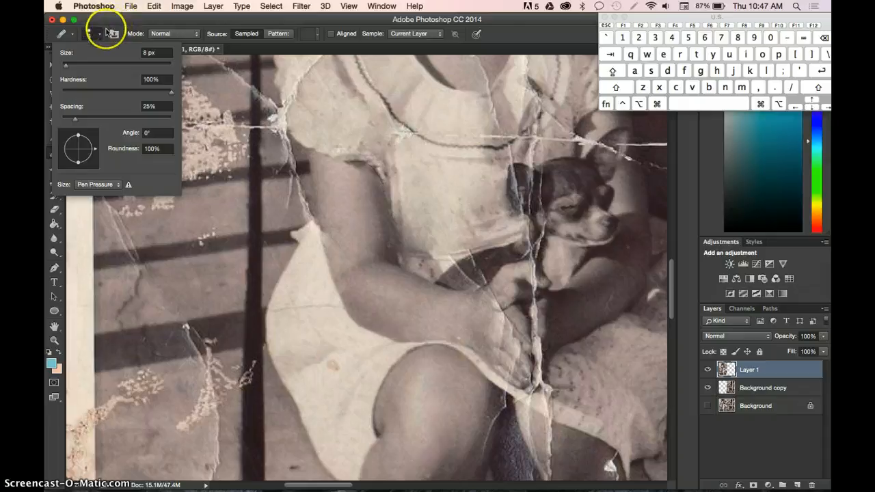
{"action": "left_click", "coordinate": [101, 35]}
- Set the Healing Brush's hardness to 43% for retouching the girl's face
{"action": "scroll", "coordinate": [270, 168], "scroll_direction": "up", "scroll_amount": 5}
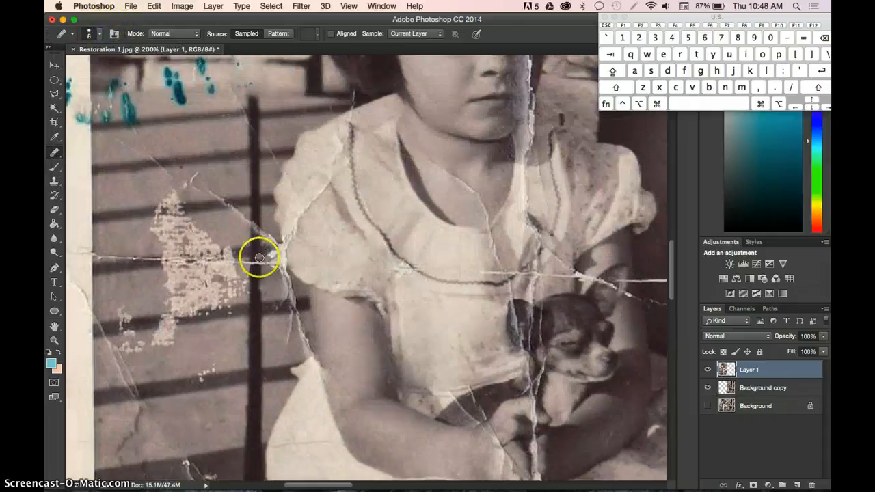
{"action": "scroll", "coordinate": [260, 257], "scroll_direction": "up", "scroll_amount": 5}
{"action": "scroll", "coordinate": [259, 258], "scroll_direction": "right", "scroll_amount": 3}
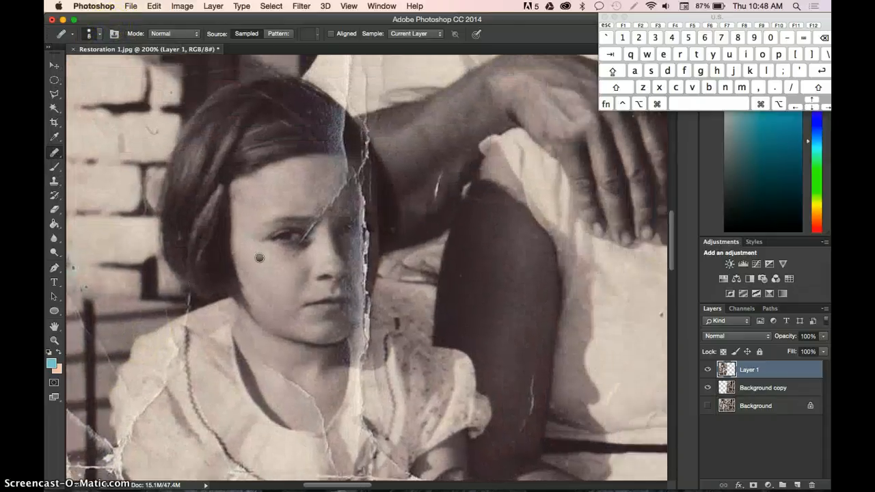
{"action": "mouse_move", "coordinate": [259, 258]}
{"action": "left_mouse_down"}
{"action": "mouse_move", "coordinate": [294, 260]}
{"action": "mouse_move", "coordinate": [287, 254]}
{"action": "mouse_move", "coordinate": [294, 264]}
{"action": "left_mouse_up"}
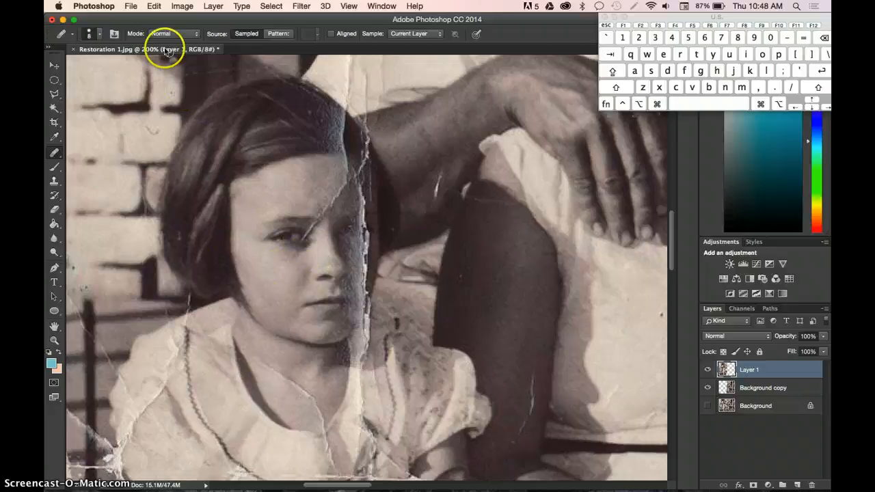
{"action": "left_click", "coordinate": [99, 36]}
{"action": "left_click", "coordinate": [108, 91]}
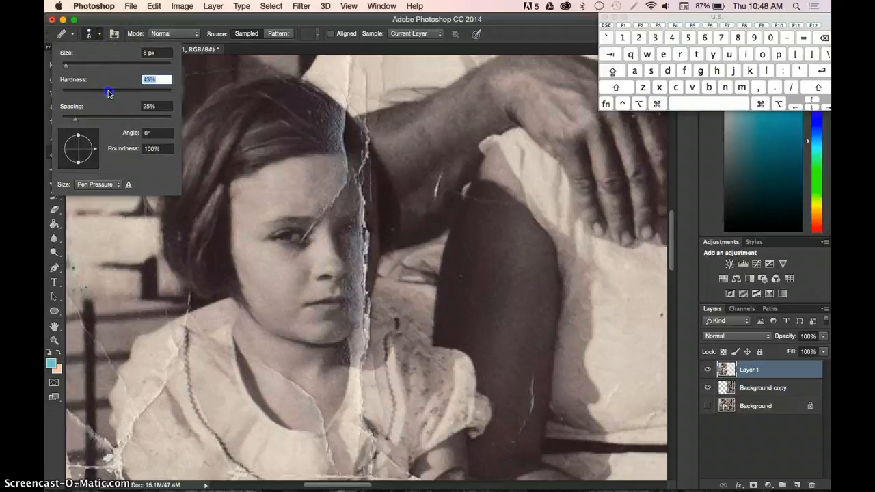
{"action": "left_click", "coordinate": [290, 256]}
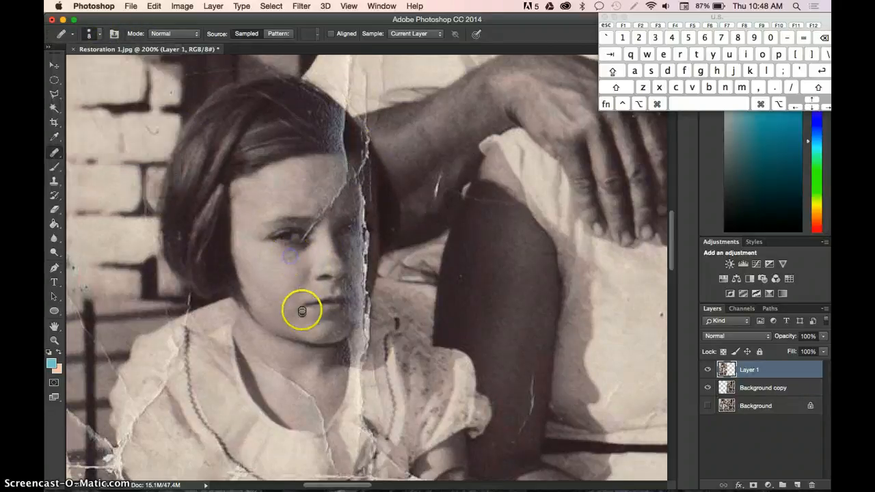
- Heal the blemishes on the girl's cheek below her eye, resampling nearby clean skin
{"action": "left_click", "coordinate": [290, 261], "text": "alt"}
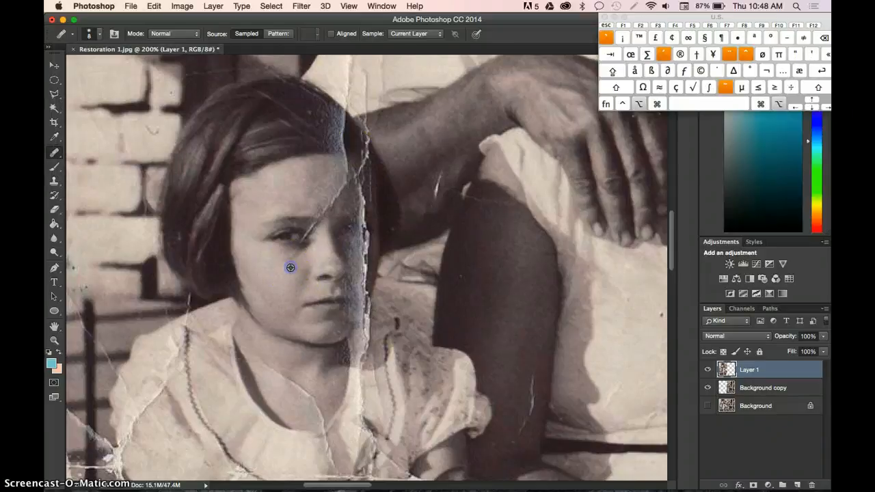
{"action": "key", "text": "super+equal"}
{"action": "key", "text": "super+equal"}
{"action": "key", "text": "super+equal"}
{"action": "scroll", "coordinate": [291, 269], "scroll_direction": "left", "scroll_amount": 5}
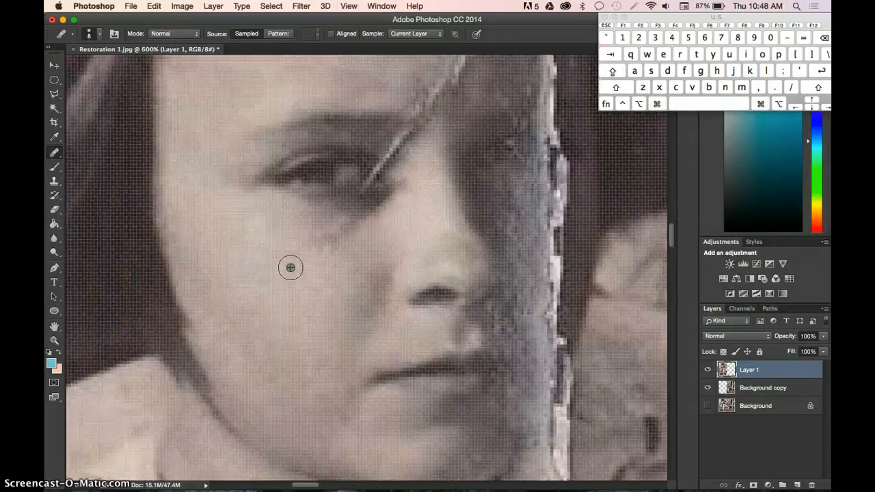
{"action": "left_click", "coordinate": [329, 278], "text": "alt"}
{"action": "mouse_move", "coordinate": [333, 230]}
{"action": "left_mouse_down"}
{"action": "mouse_move", "coordinate": [346, 219]}
{"action": "mouse_move", "coordinate": [312, 230]}
{"action": "mouse_move", "coordinate": [314, 238]}
{"action": "left_mouse_up"}
{"action": "left_click", "coordinate": [330, 278], "text": "alt"}
{"action": "left_click_drag", "start_coordinate": [332, 237], "coordinate": [293, 224]}
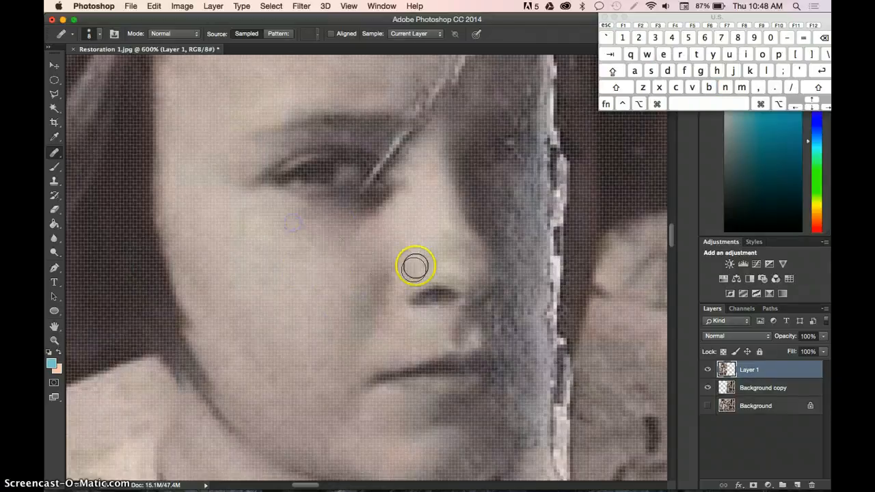
- Heal the white speck at the corner of the seated woman's mouth, sampling the adjacent cheek skin
{"action": "key", "text": "super+minus"}
{"action": "key", "text": "super+minus"}
{"action": "key", "text": "super+minus"}
{"action": "key", "text": "super+minus"}
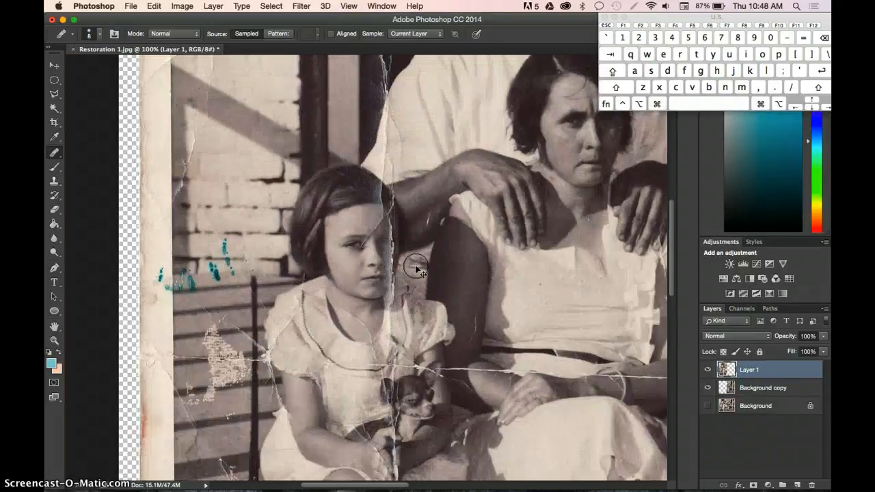
{"action": "key", "text": "super+plus"}
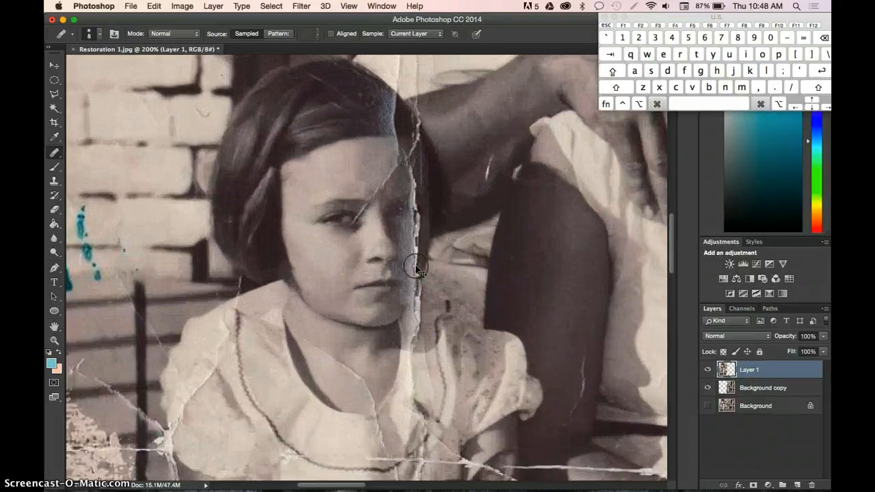
{"action": "scroll", "coordinate": [415, 267], "scroll_direction": "right", "scroll_amount": 10}
{"action": "scroll", "coordinate": [416, 266], "scroll_direction": "up", "scroll_amount": 5}
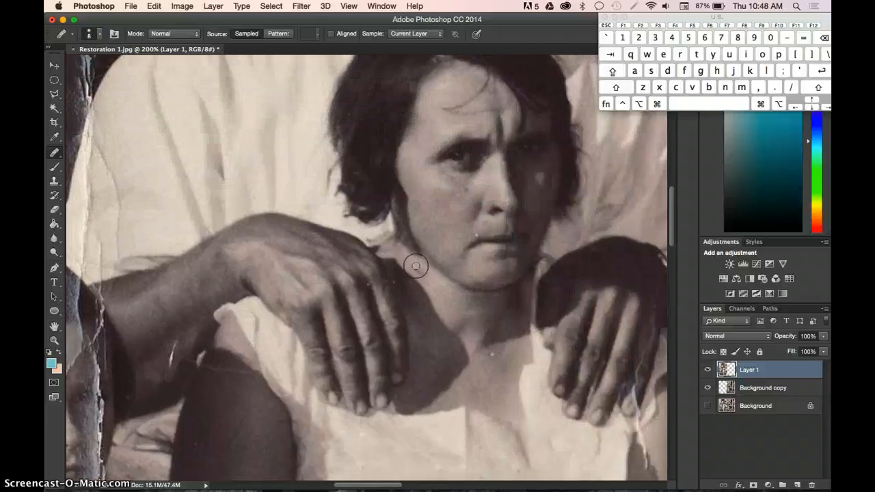
{"action": "left_click", "coordinate": [467, 231], "text": "alt"}
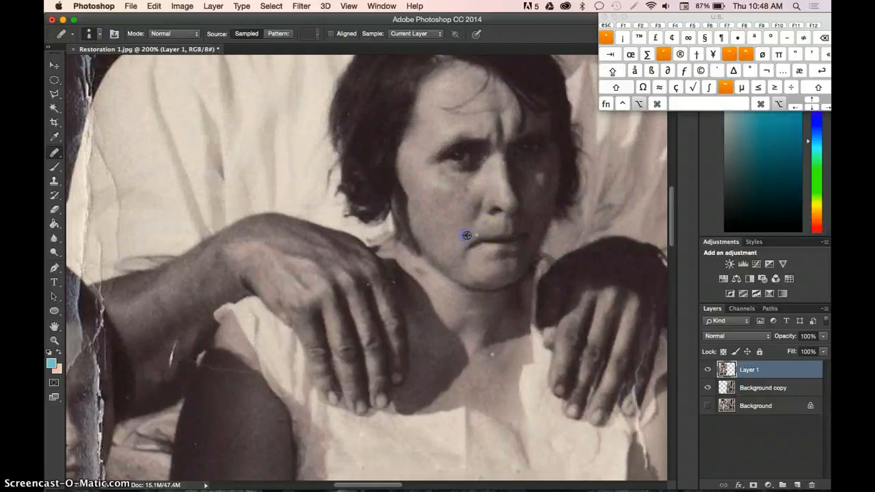
{"action": "left_click_drag", "start_coordinate": [475, 235], "coordinate": [483, 235]}
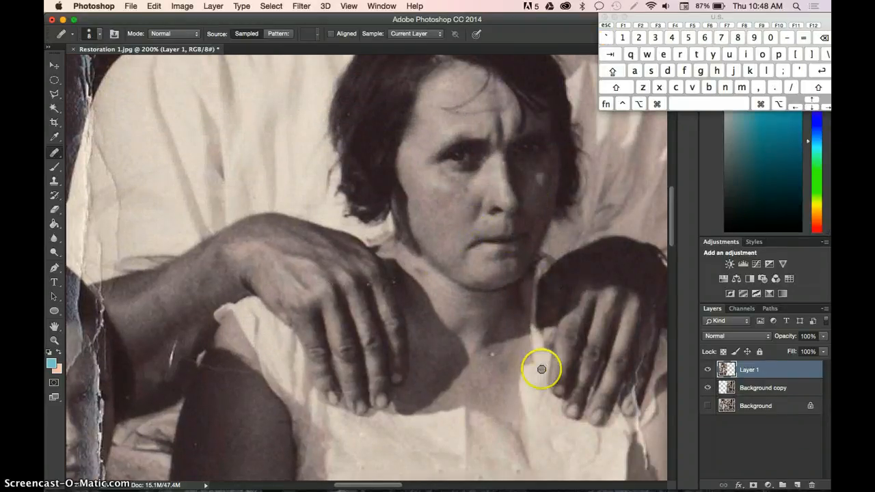
- Heal the light speck on the hand resting on the woman's shoulder, sampling the shaded skin beside it
{"action": "scroll", "coordinate": [418, 260], "scroll_direction": "down", "scroll_amount": 5}
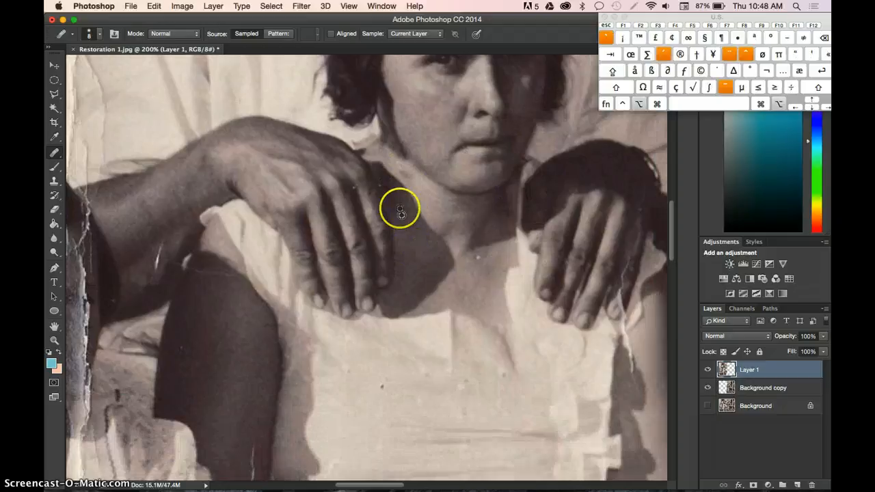
{"action": "left_click", "coordinate": [378, 177], "text": "alt"}
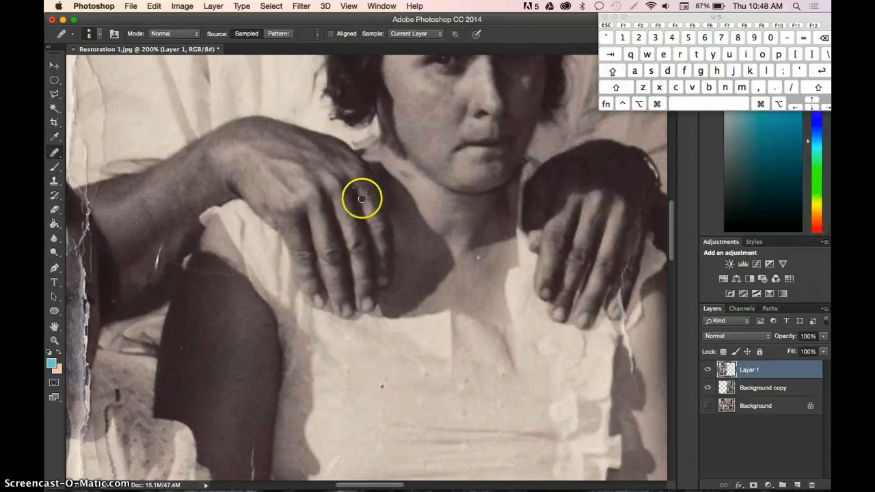
{"action": "left_click", "coordinate": [354, 186], "text": "alt"}
- Set the brush size to 30 px and heal the white speck on the woman's upper chest with nearby skin
{"action": "left_click", "coordinate": [467, 306]}
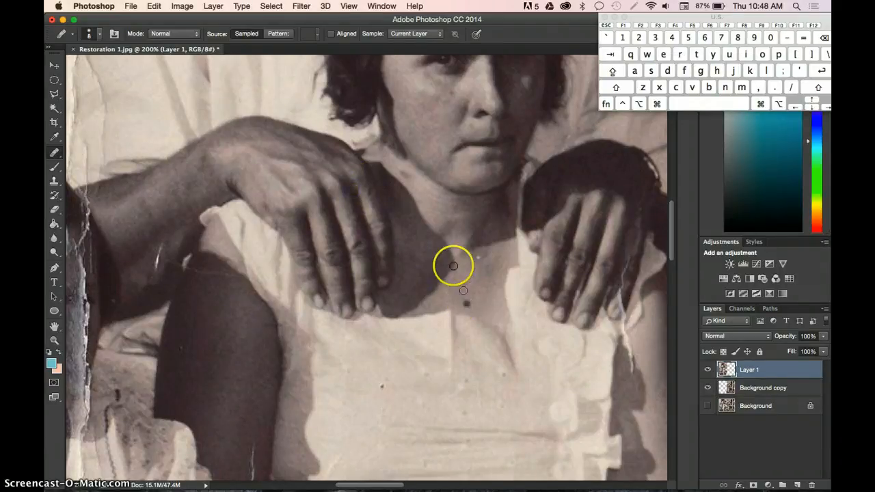
{"action": "left_click", "coordinate": [450, 249]}
{"action": "left_click", "coordinate": [458, 255]}
{"action": "left_click", "coordinate": [465, 262]}
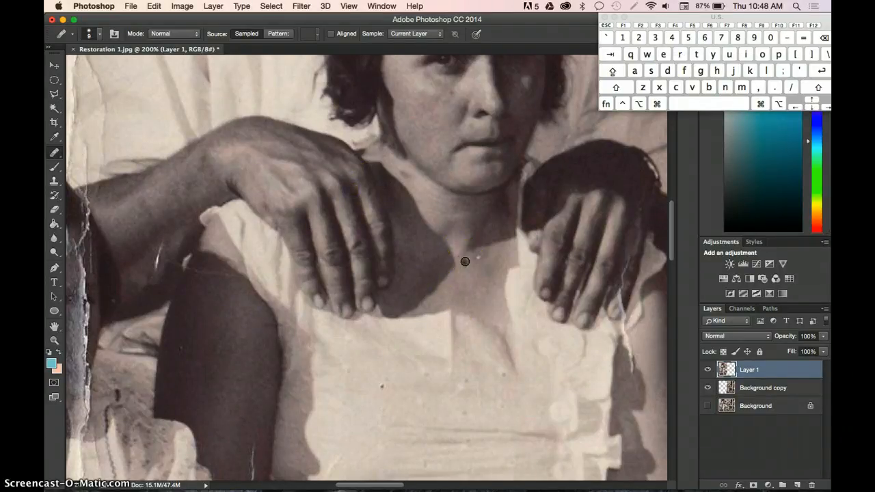
{"action": "key", "text": "bracketleft"}
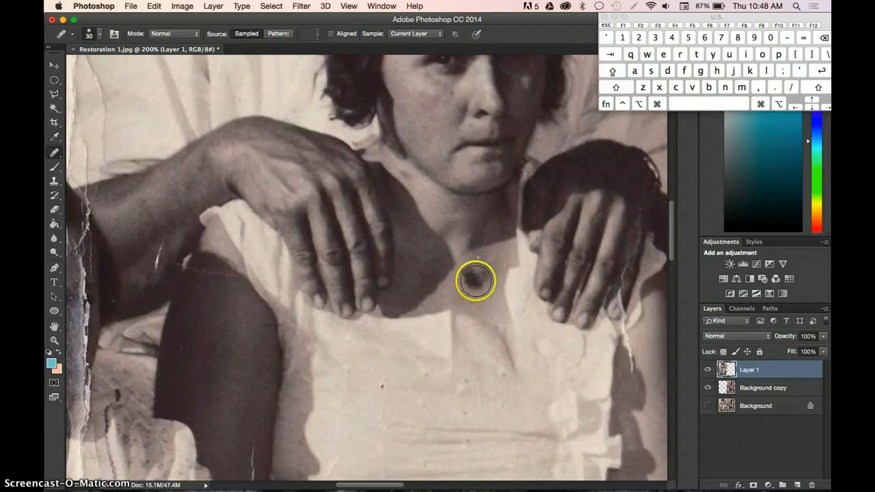
{"action": "left_click", "coordinate": [476, 283], "text": "alt"}
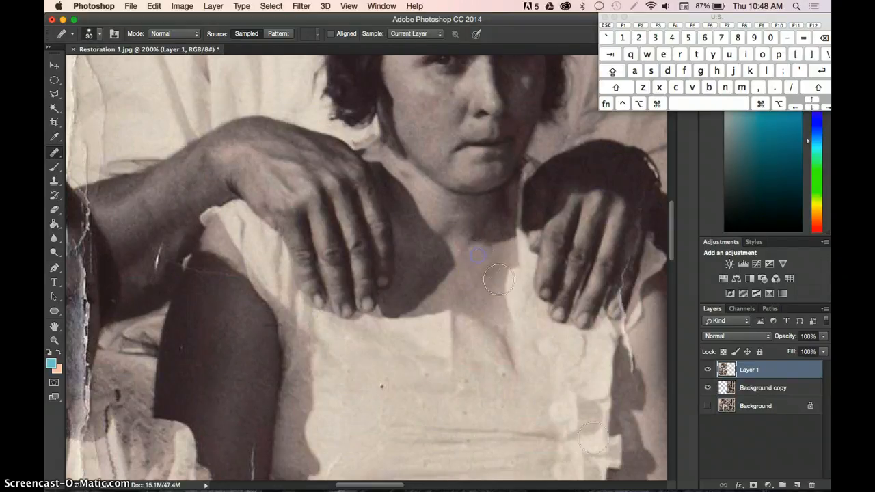
- Heal the dark speck on the front of the woman's white dress, sampling clean fabric next to it
{"action": "scroll", "coordinate": [416, 358], "scroll_direction": "down", "scroll_amount": 5}
{"action": "left_click", "coordinate": [409, 281], "text": "alt"}
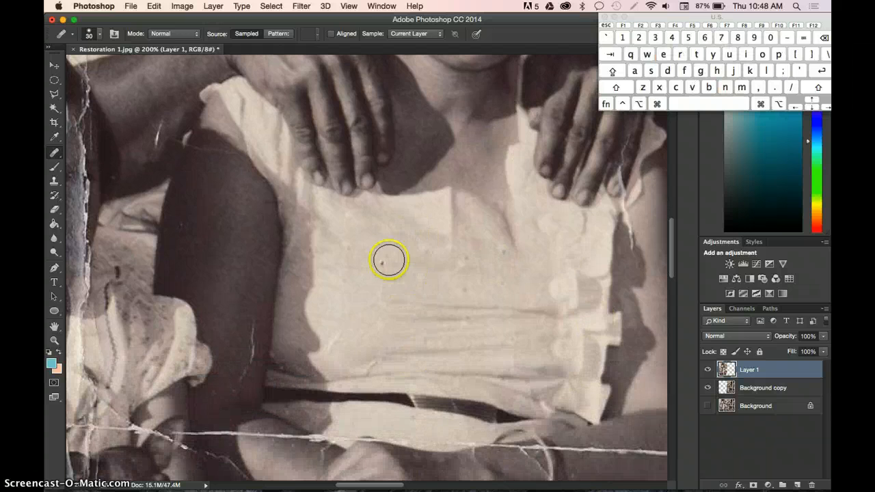
{"action": "left_click", "coordinate": [388, 259]}
- Examine the whole photograph, and inspect the torn gap in its upper border between the two pieces at 100%
{"action": "key", "text": "super+minus"}
{"action": "key", "text": "super+minus"}
{"action": "key", "text": "super+minus"}
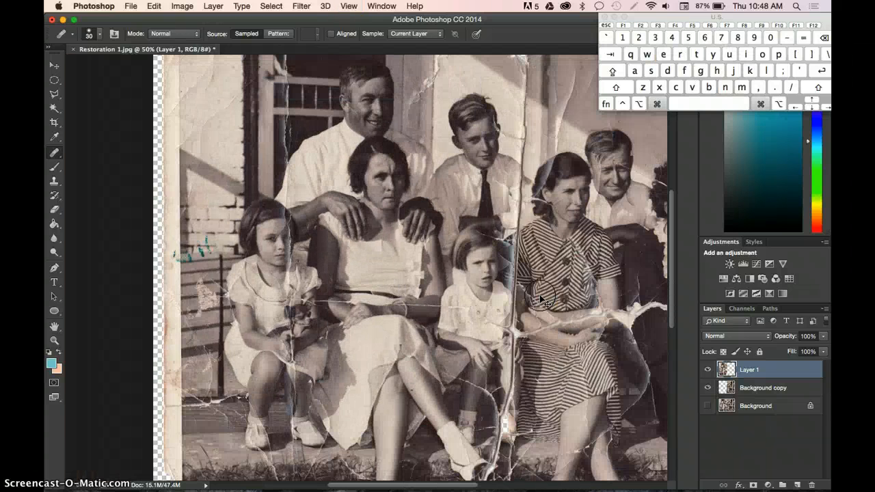
{"action": "key", "text": "super+minus"}
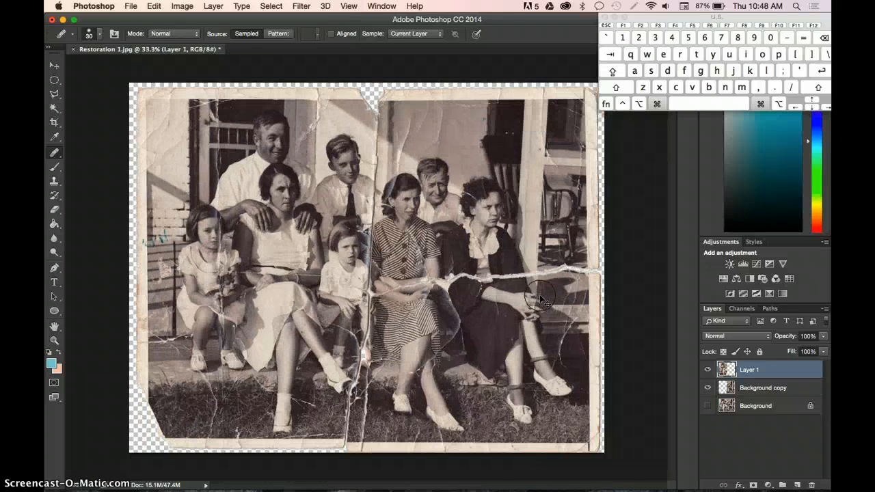
{"action": "key", "text": "super+plus"}
{"action": "key", "text": "super+plus"}
{"action": "key", "text": "super+plus"}
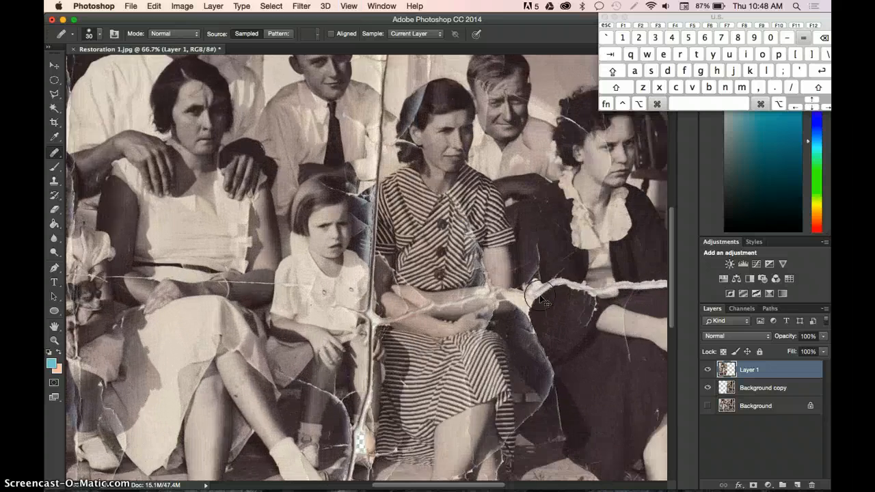
{"action": "scroll", "coordinate": [540, 295], "scroll_direction": "up", "scroll_amount": 15}
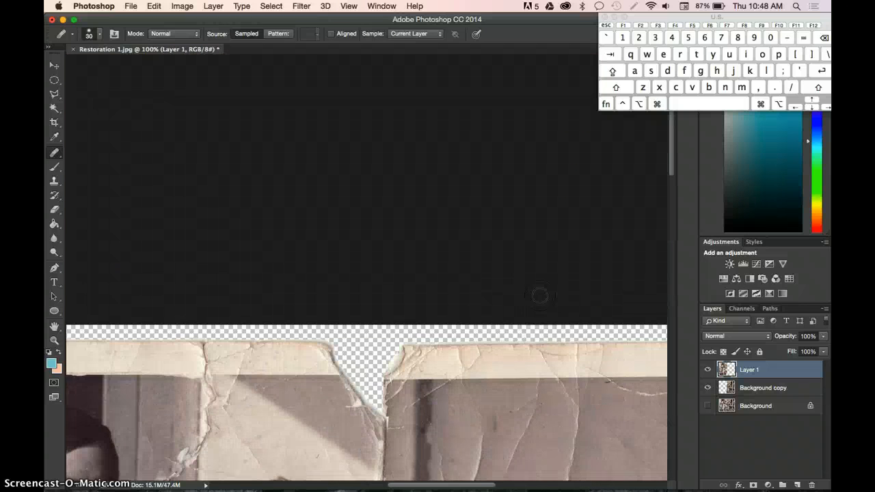
{"action": "scroll", "coordinate": [540, 295], "scroll_direction": "down", "scroll_amount": 4}
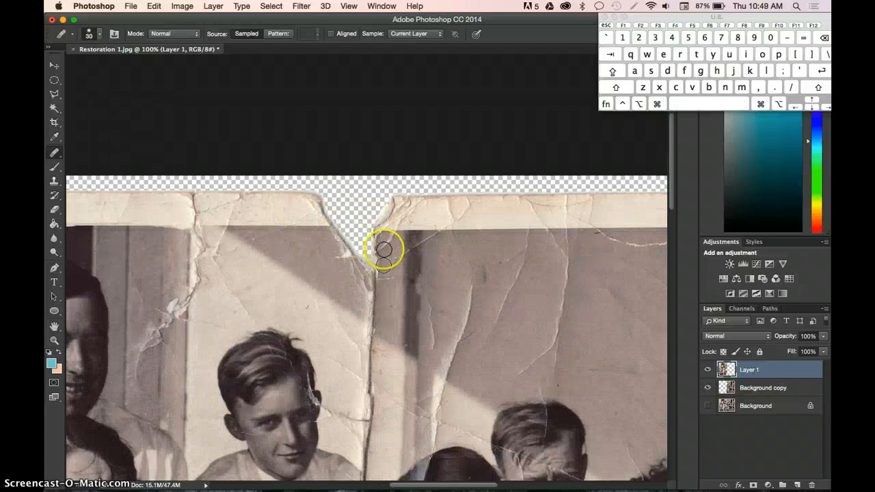
- Make the Background copy layer active and try healing the creases in the upper border just right of the torn gap
{"action": "key", "text": "alt"}
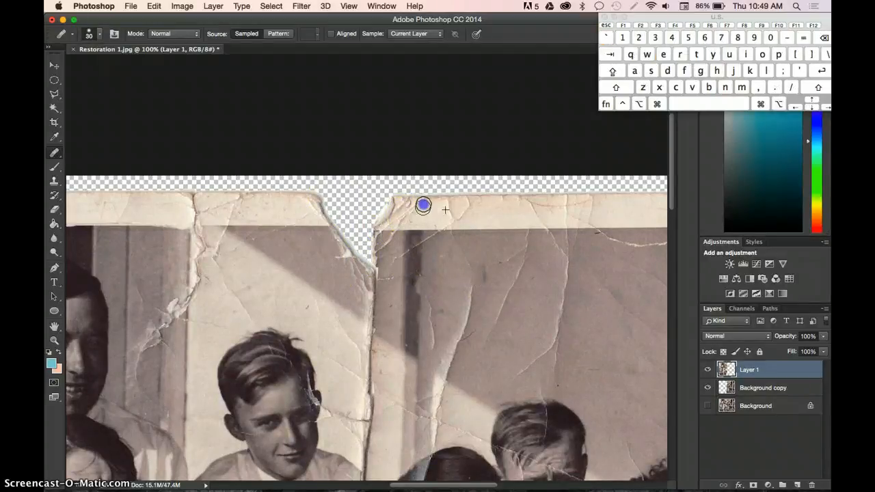
{"action": "left_click", "coordinate": [758, 388]}
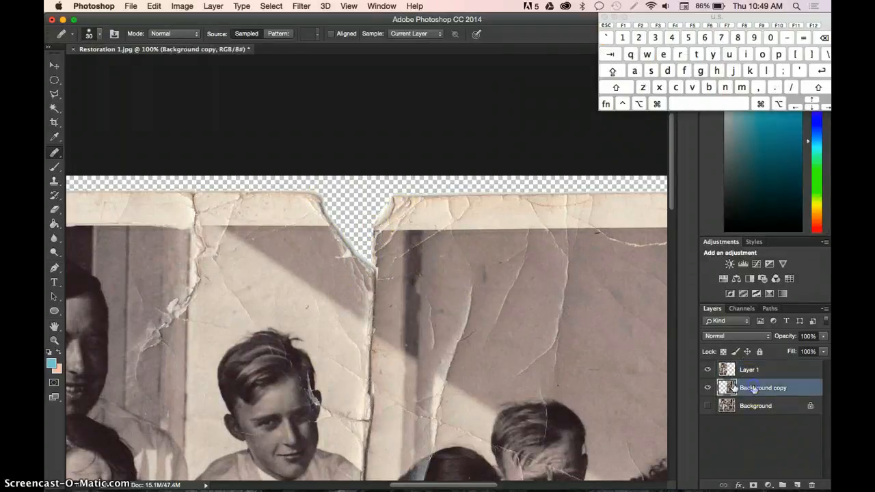
{"action": "key", "text": "alt"}
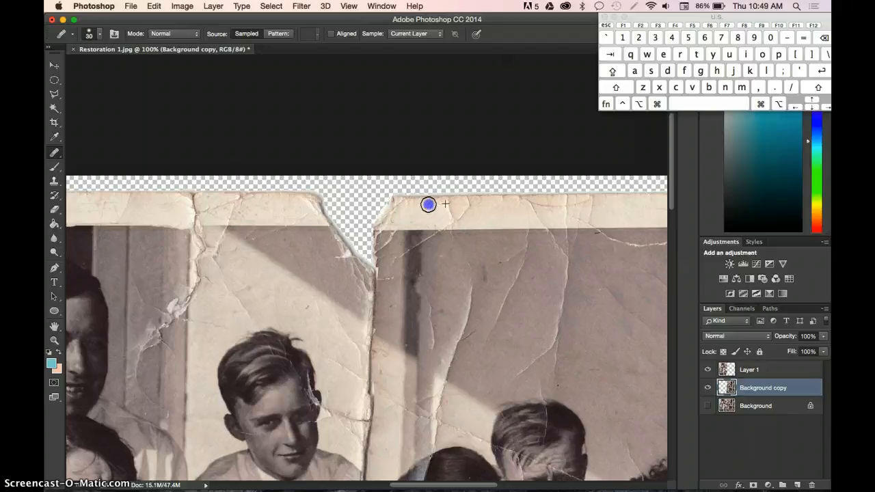
{"action": "left_click_drag", "start_coordinate": [451, 241], "coordinate": [438, 229]}
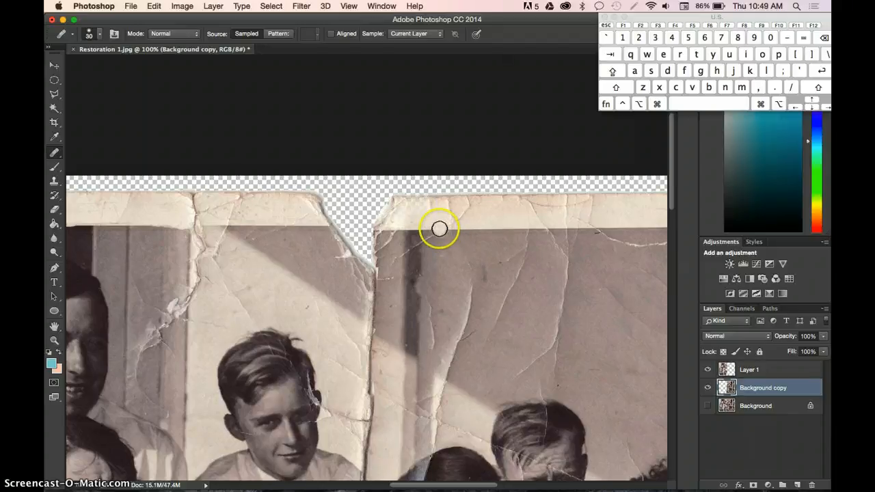
- Raise the Healing Brush hardness, retry a heal on the creased border beside the gap, and undo it
{"action": "left_click", "coordinate": [100, 36]}
{"action": "left_click_drag", "start_coordinate": [114, 83], "coordinate": [233, 101]}
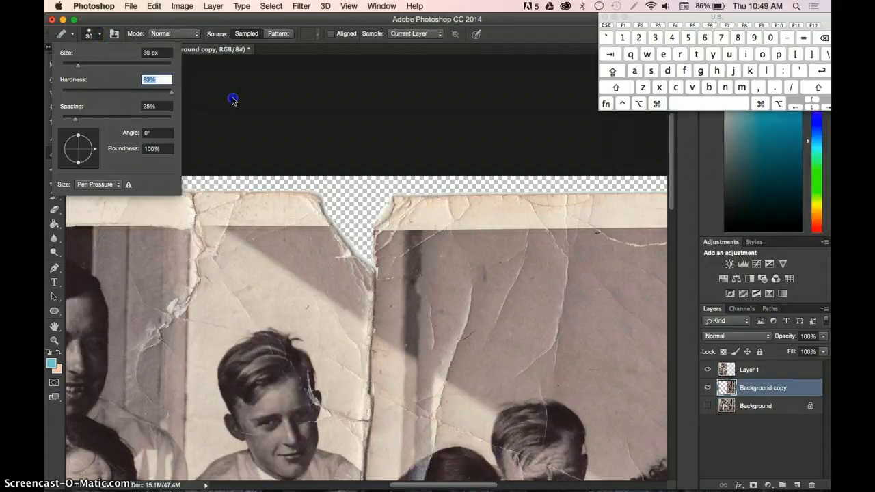
{"action": "left_click", "coordinate": [437, 218]}
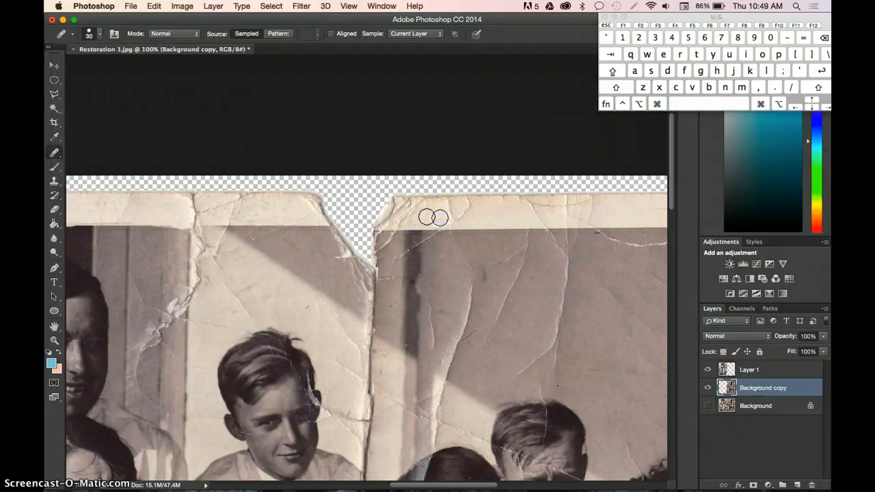
{"action": "key", "text": "super+z"}
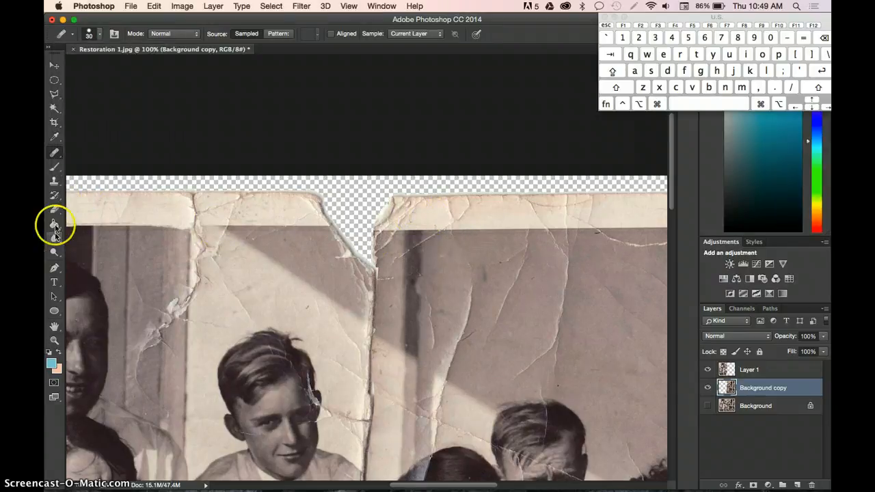
- Rebuild the torn border corner right of the gap with a 70 px Clone Stamp, sampling clean border farther right
{"action": "left_click", "coordinate": [54, 179]}
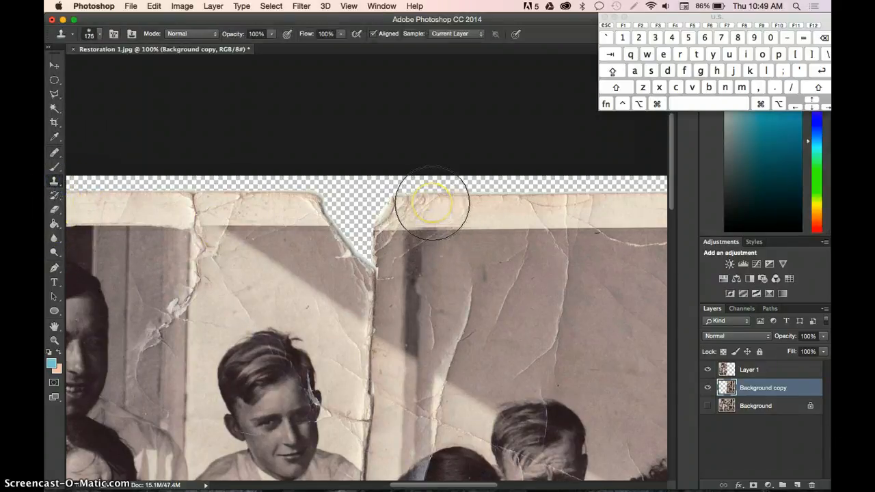
{"action": "key", "text": "bracketleft"}
{"action": "left_click", "coordinate": [511, 224], "text": "alt"}
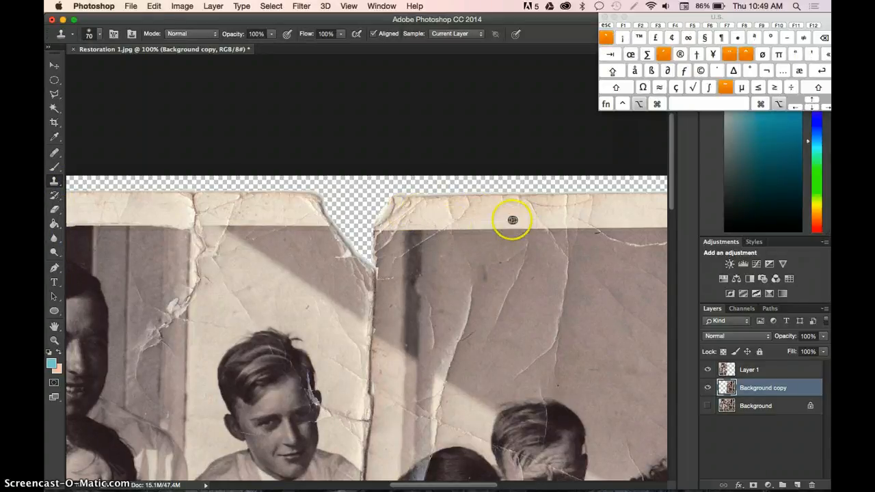
{"action": "left_click", "coordinate": [504, 220], "text": "alt"}
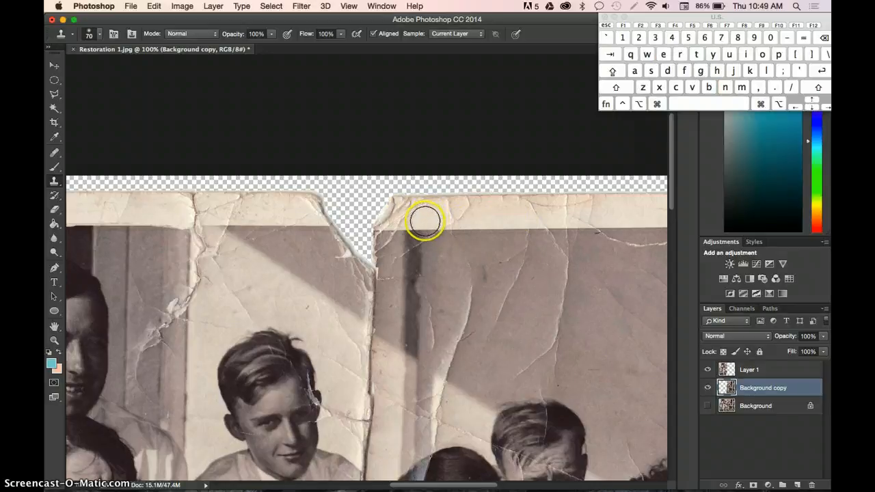
{"action": "mouse_move", "coordinate": [425, 221]}
{"action": "left_mouse_down"}
{"action": "mouse_move", "coordinate": [384, 219]}
{"action": "mouse_move", "coordinate": [429, 210]}
{"action": "mouse_move", "coordinate": [382, 208]}
{"action": "mouse_move", "coordinate": [483, 208]}
{"action": "mouse_move", "coordinate": [445, 207]}
{"action": "left_mouse_up"}
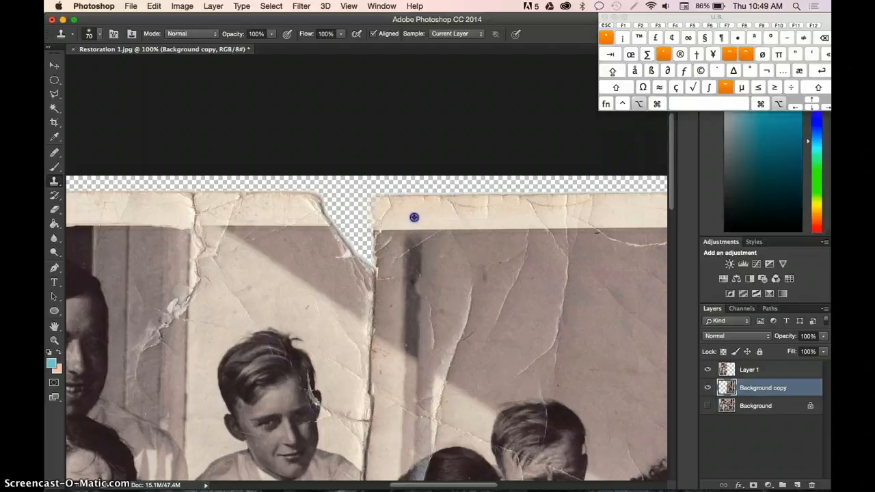
{"action": "left_click", "coordinate": [413, 217], "text": "alt"}
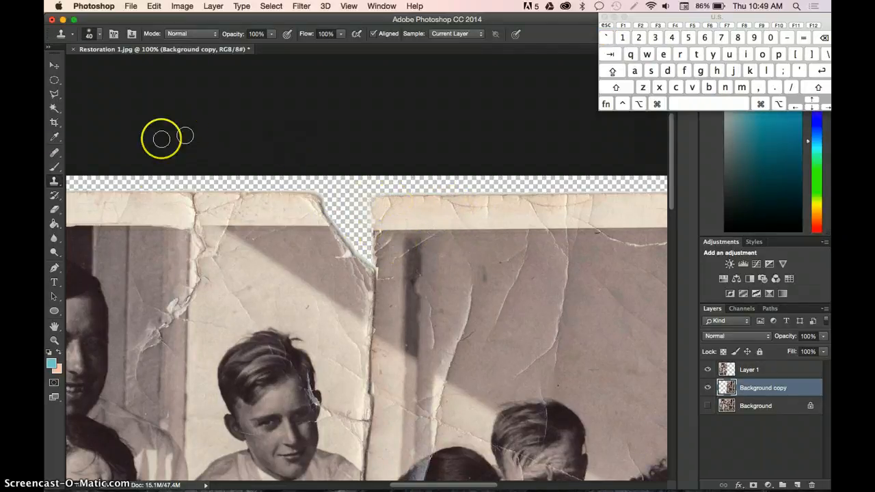
- Copy a rectangular area covering the rebuilt border corner and the backdrop below it, and paste it as a new layer
{"action": "left_click", "coordinate": [55, 81]}
{"action": "left_click", "coordinate": [116, 77]}
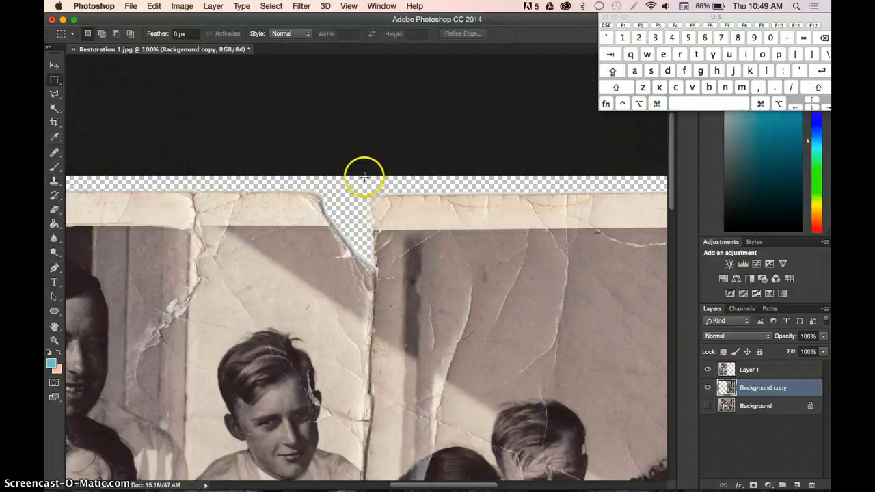
{"action": "left_click_drag", "start_coordinate": [364, 179], "coordinate": [517, 320]}
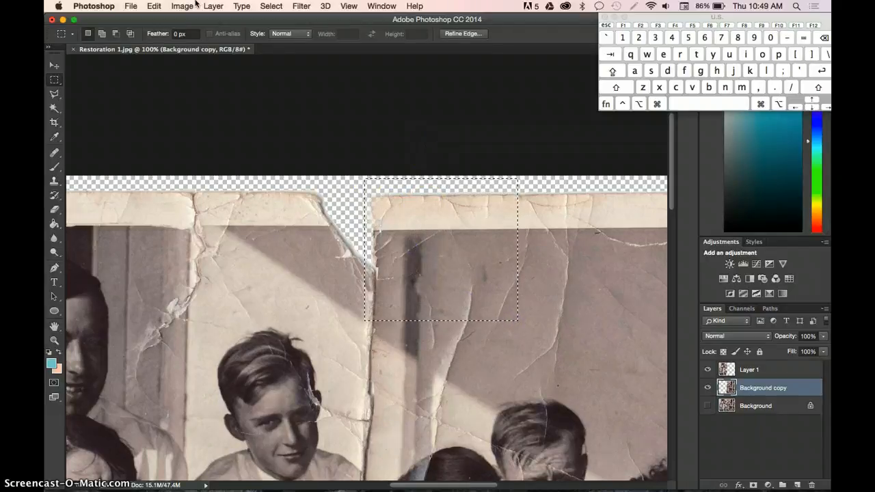
{"action": "left_click", "coordinate": [161, 6]}
{"action": "left_click", "coordinate": [163, 84]}
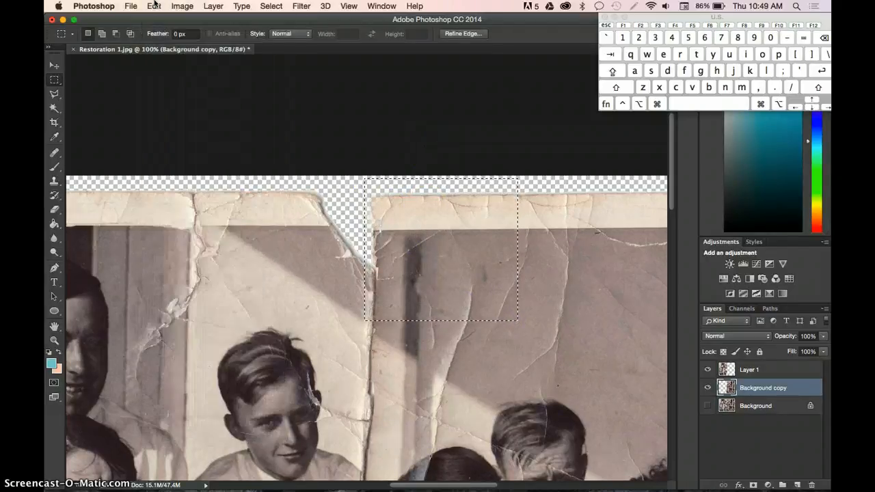
{"action": "left_click", "coordinate": [163, 105]}
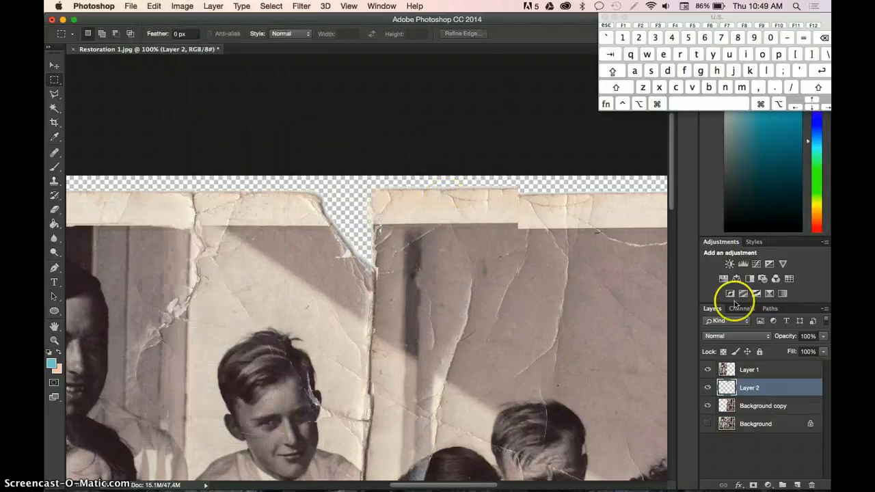
- Flip the pasted patch horizontally and move it left over the torn gap, aligning it with the upper border
{"action": "left_click", "coordinate": [182, 7]}
{"action": "mouse_move", "coordinate": [200, 36]}
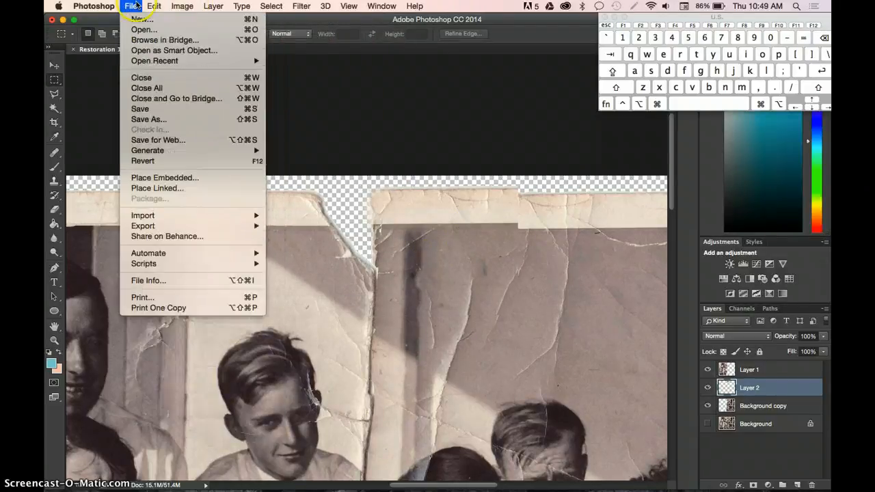
{"action": "mouse_move", "coordinate": [154, 6]}
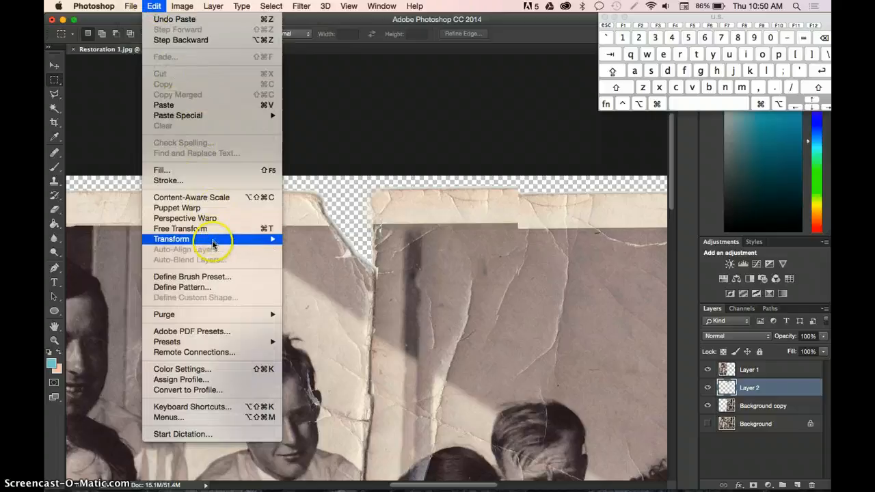
{"action": "mouse_move", "coordinate": [212, 241]}
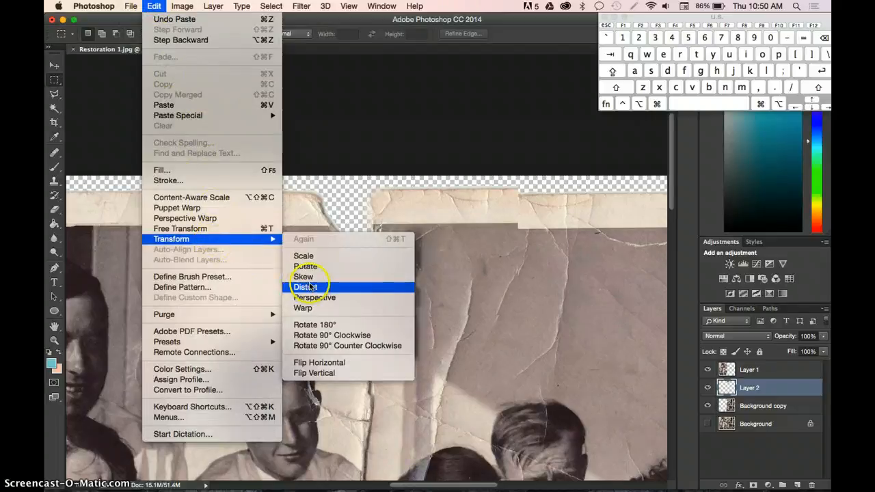
{"action": "left_click", "coordinate": [350, 366]}
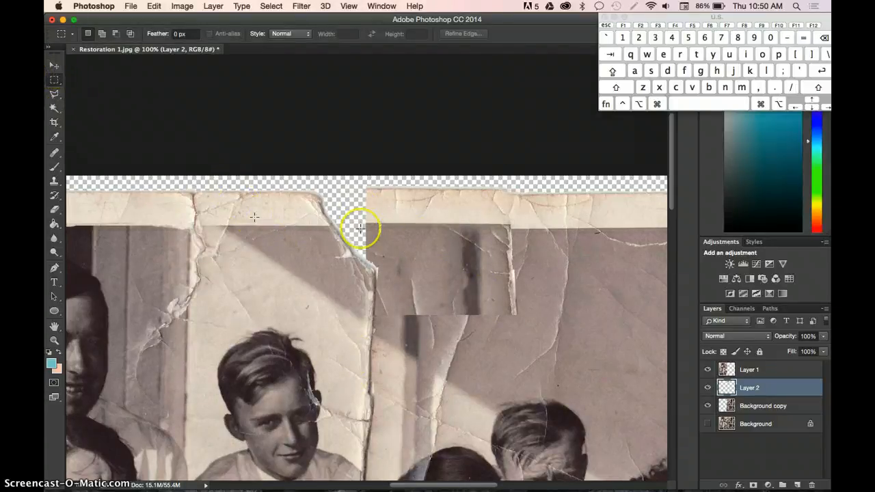
{"action": "left_click", "coordinate": [52, 64]}
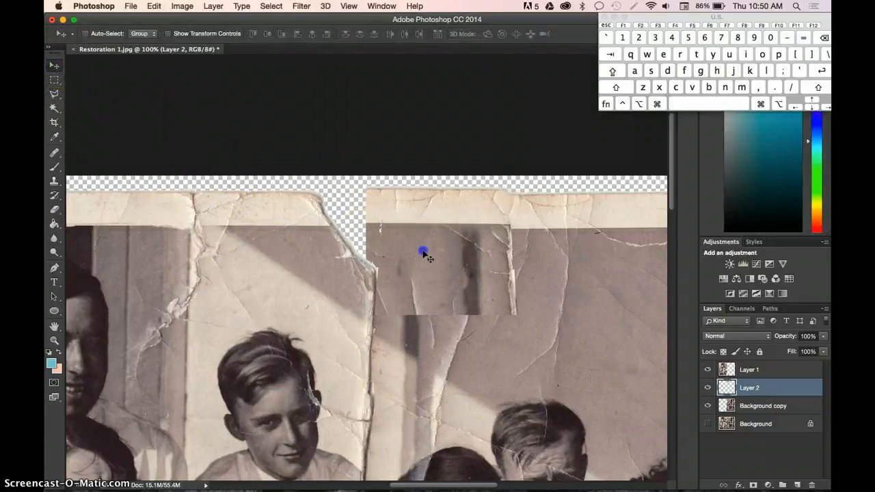
{"action": "left_click_drag", "start_coordinate": [423, 254], "coordinate": [364, 258]}
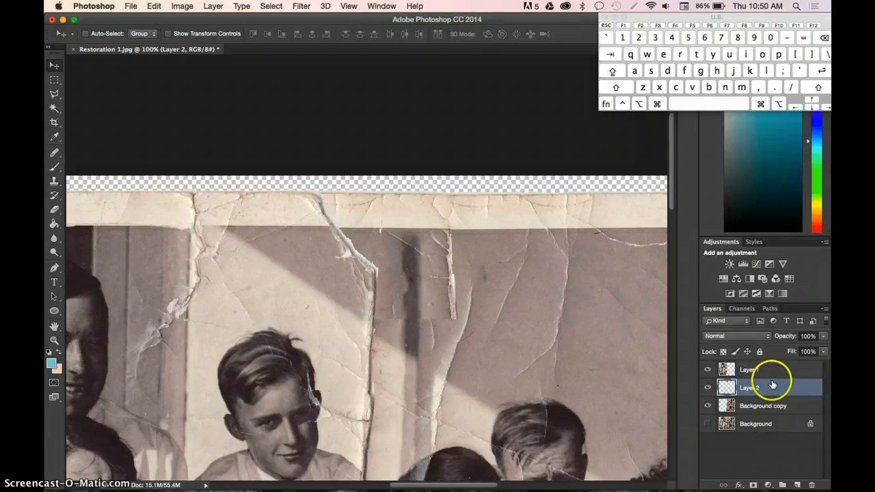
- Merge the pasted patch on Layer 2 with the Background copy layer
{"action": "left_click", "coordinate": [756, 406], "text": "shift"}
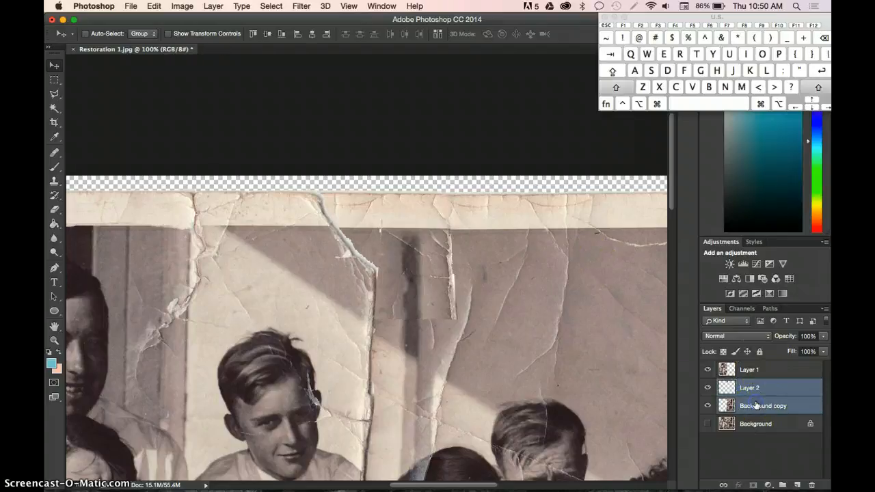
{"action": "right_click", "coordinate": [756, 405]}
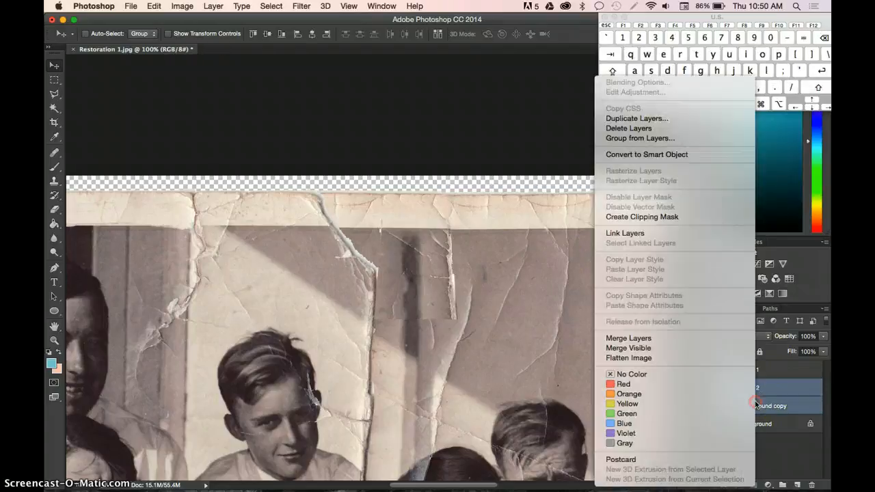
{"action": "left_click", "coordinate": [700, 337]}
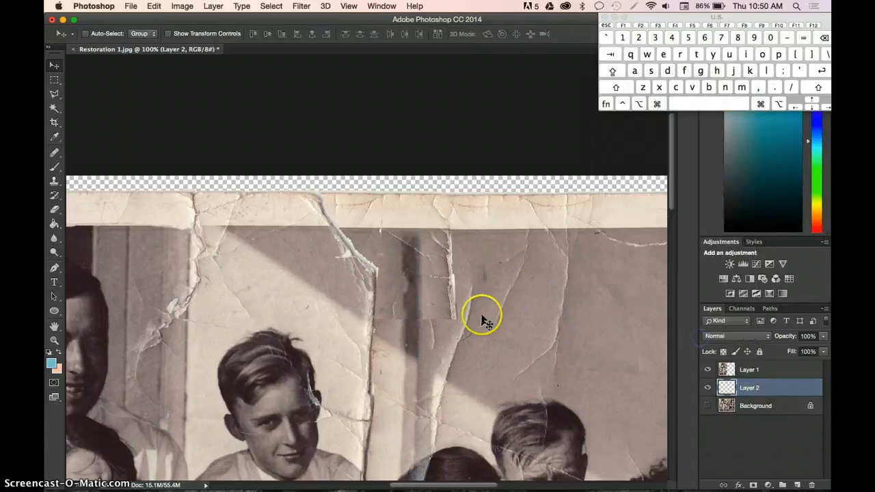
- Heal the white torn line along the patch's right edge with the Healing Brush, sampling the clean backdrop beside it
{"action": "left_click", "coordinate": [55, 108]}
{"action": "left_click", "coordinate": [54, 152]}
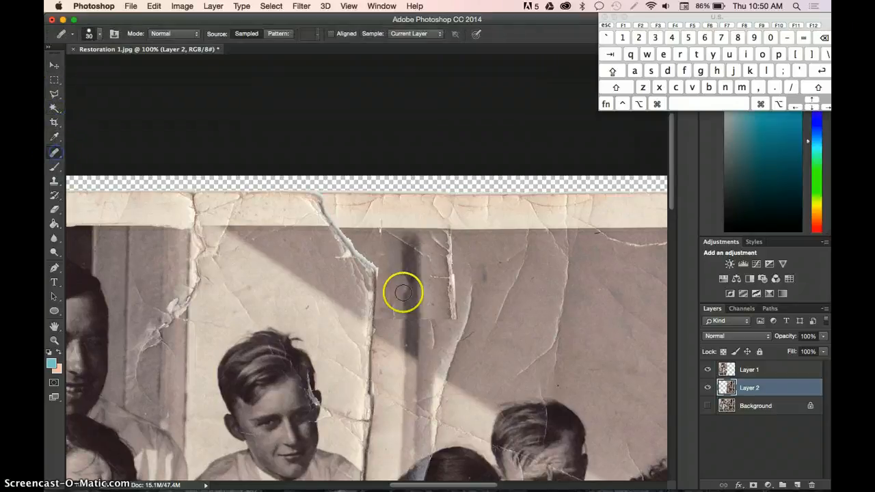
{"action": "left_click", "coordinate": [449, 313]}
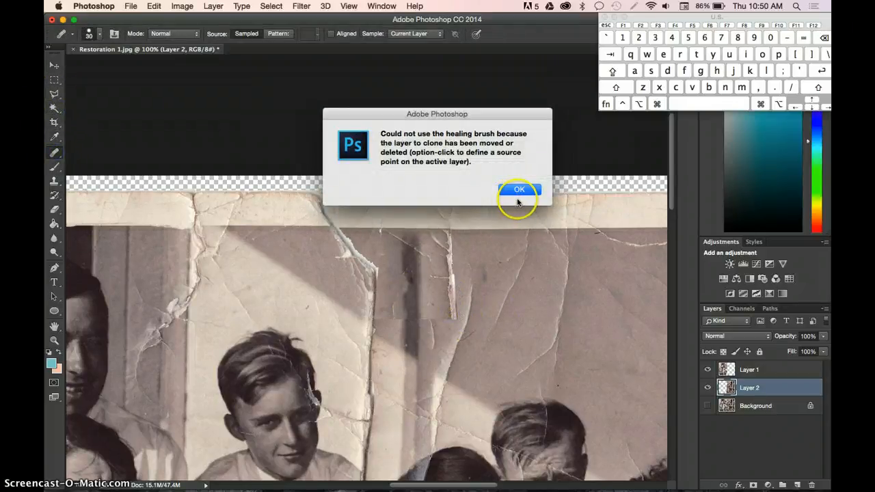
{"action": "left_click", "coordinate": [519, 190]}
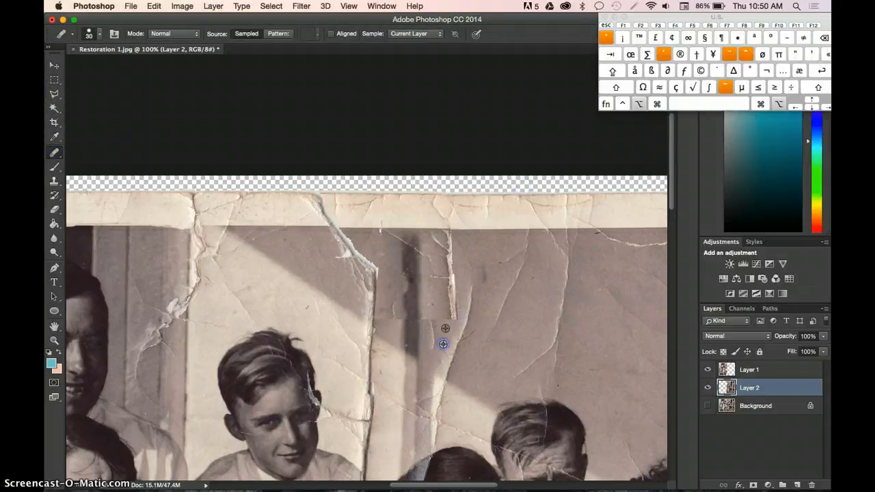
{"action": "left_click", "coordinate": [448, 304]}
{"action": "left_click_drag", "start_coordinate": [455, 309], "coordinate": [449, 260]}
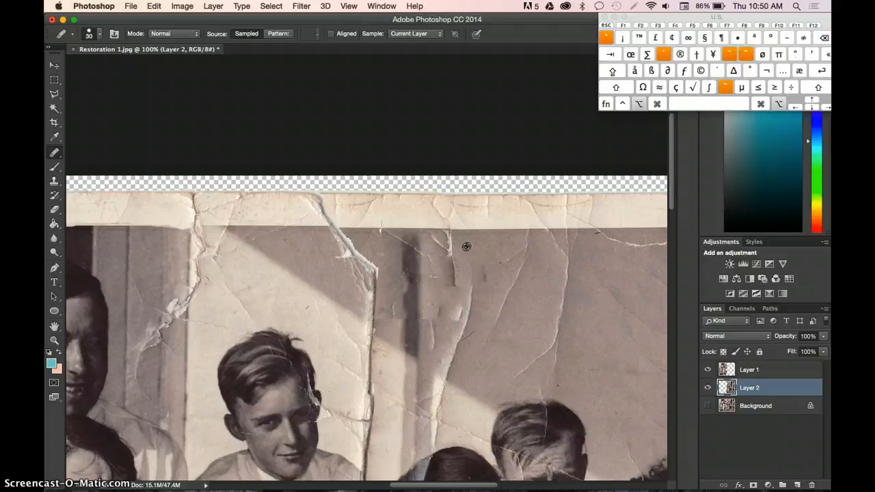
{"action": "left_click", "coordinate": [464, 250], "text": "alt"}
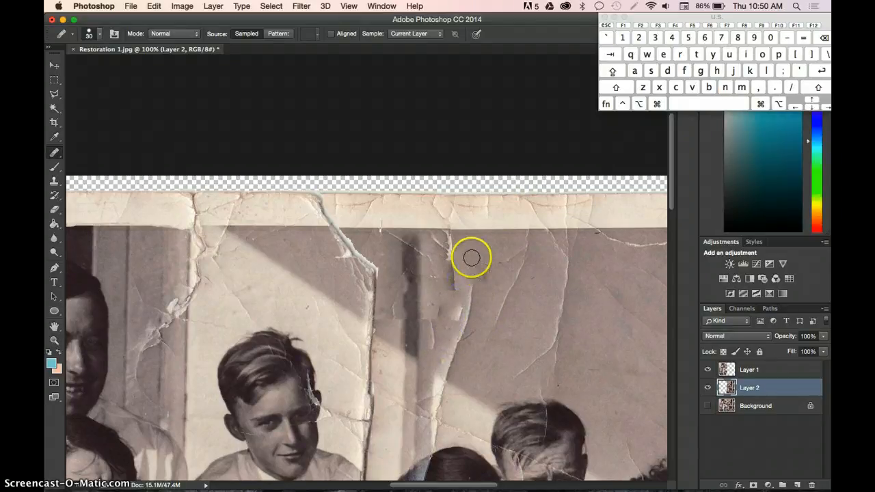
{"action": "left_click", "coordinate": [471, 256], "text": "alt"}
{"action": "left_click", "coordinate": [448, 261]}
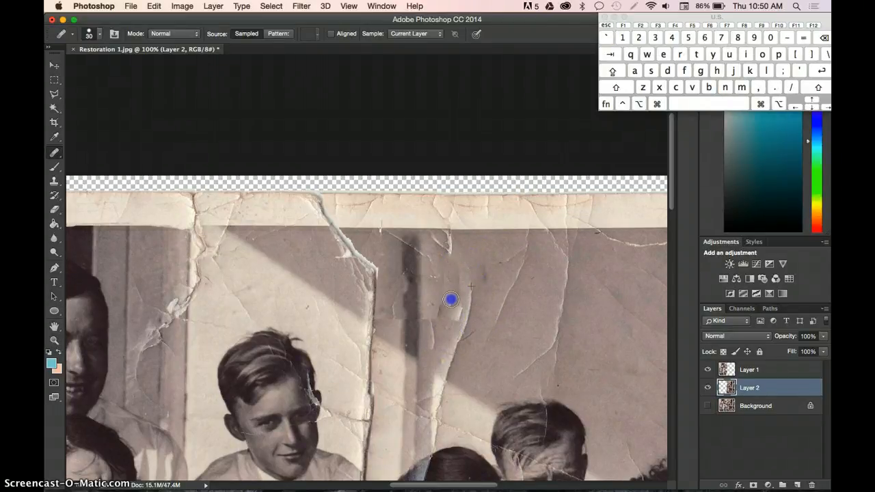
{"action": "left_click", "coordinate": [447, 241]}
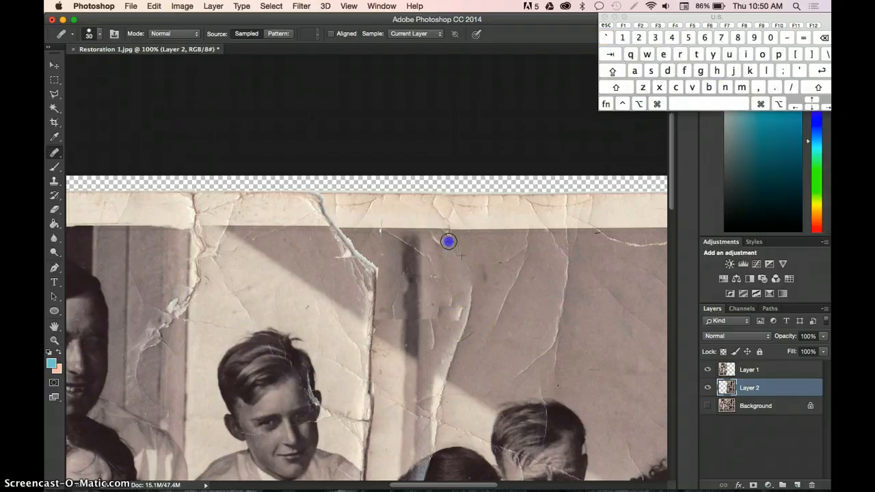
- Revert the document history to the Move state, before the layers were merged and the patch edge was healed
{"action": "left_click_drag", "start_coordinate": [729, 19], "coordinate": [711, 189]}
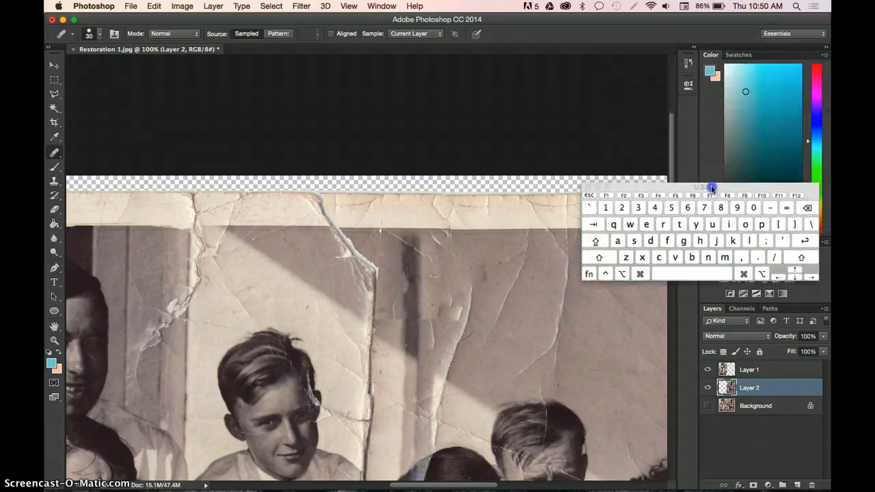
{"action": "left_click", "coordinate": [688, 63]}
{"action": "scroll", "coordinate": [620, 94], "scroll_direction": "up", "scroll_amount": 5}
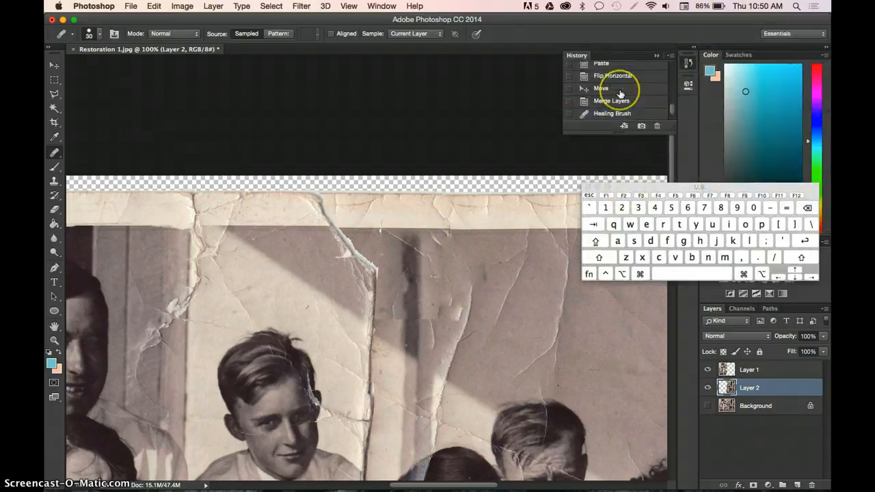
{"action": "left_click", "coordinate": [604, 89]}
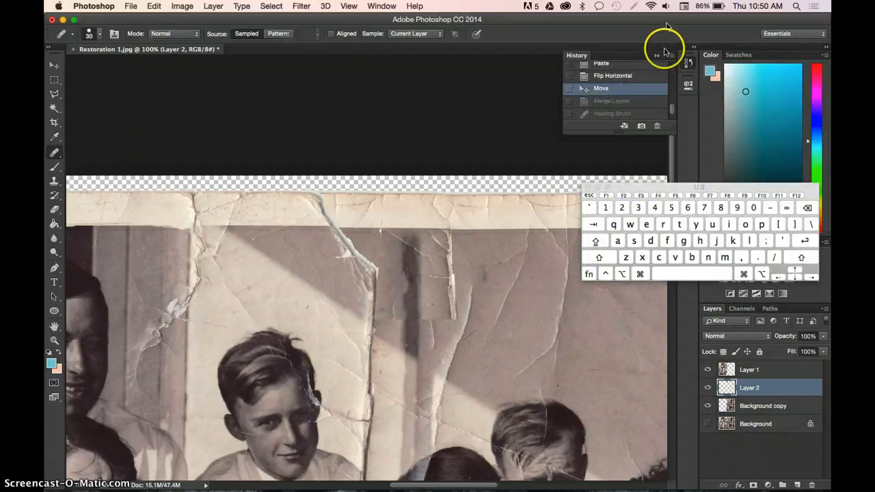
- Erase the white torn strip along the patch's right edge on Layer 2 with a soft 150 px Eraser
{"action": "left_click", "coordinate": [658, 55]}
{"action": "left_click_drag", "start_coordinate": [748, 188], "coordinate": [759, 6]}
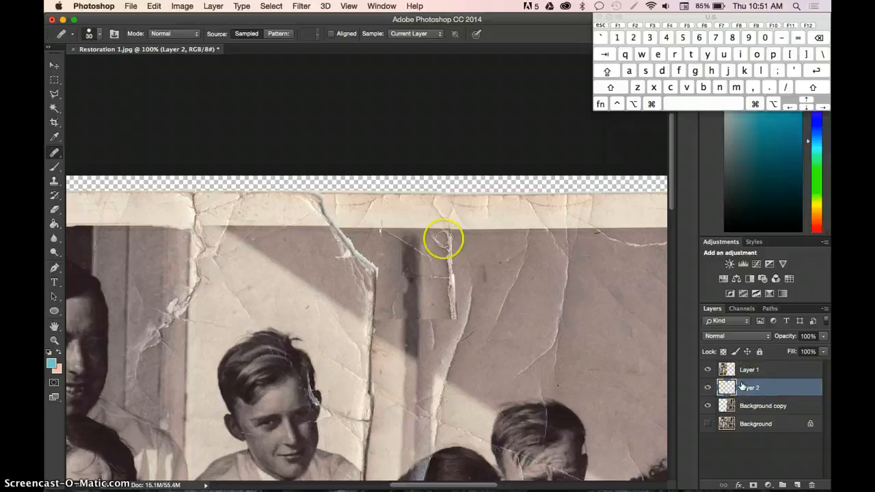
{"action": "left_click", "coordinate": [55, 210]}
{"action": "left_click", "coordinate": [94, 35]}
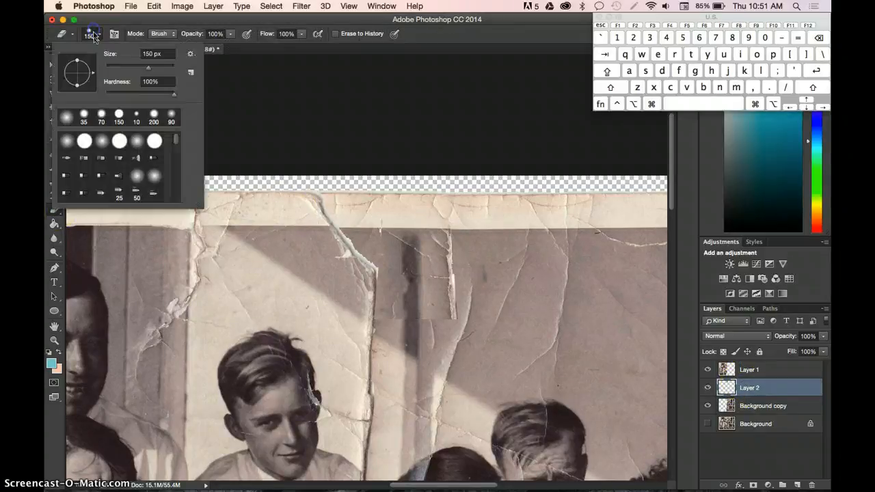
{"action": "left_click_drag", "start_coordinate": [127, 92], "coordinate": [132, 92]}
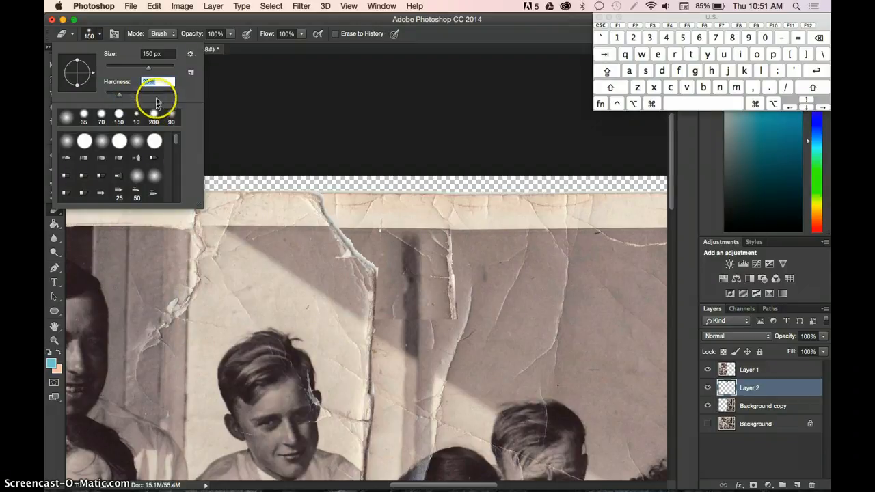
{"action": "left_click", "coordinate": [469, 326]}
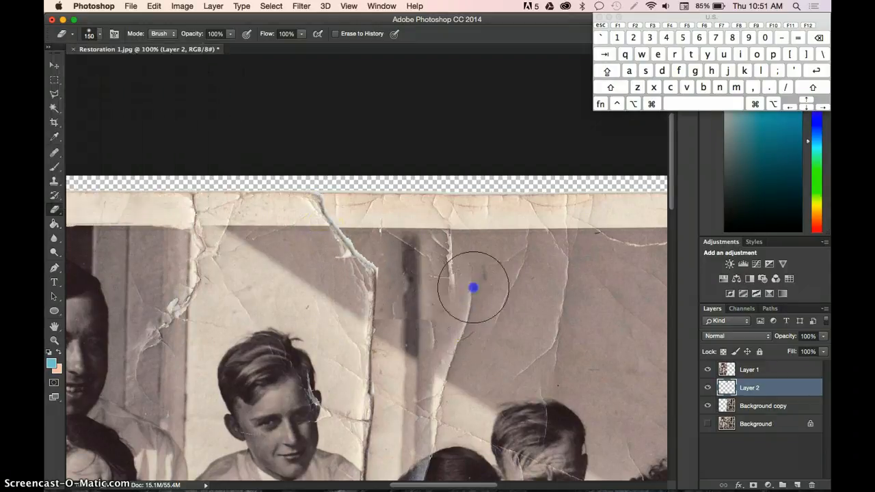
{"action": "mouse_move", "coordinate": [473, 288]}
{"action": "left_mouse_down"}
{"action": "mouse_move", "coordinate": [486, 256]}
{"action": "mouse_move", "coordinate": [473, 267]}
{"action": "mouse_move", "coordinate": [479, 241]}
{"action": "mouse_move", "coordinate": [492, 283]}
{"action": "mouse_move", "coordinate": [481, 257]}
{"action": "mouse_move", "coordinate": [488, 332]}
{"action": "left_mouse_up"}
- Blend the patch's lower edge and its right end in the upper border into the photo with the Eraser reduced to 60 px
{"action": "key", "text": "bracketleft"}
{"action": "key", "text": "bracketleft"}
{"action": "key", "text": "bracketleft"}
{"action": "key", "text": "bracketleft"}
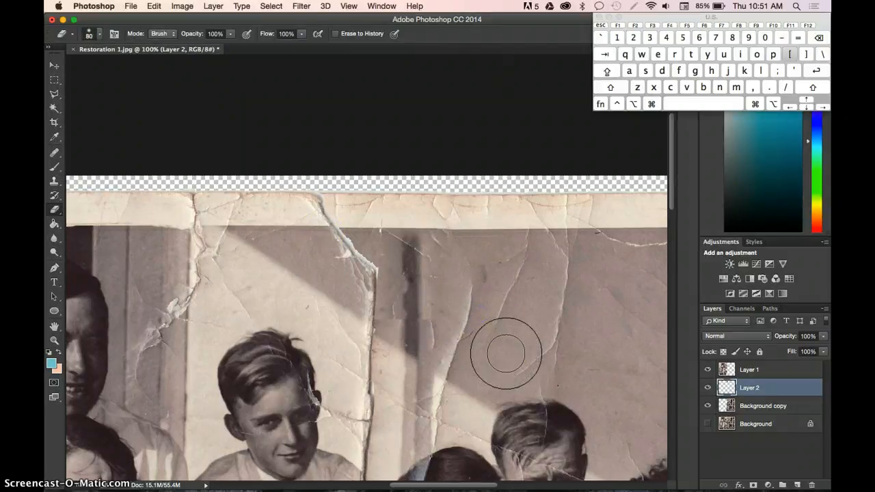
{"action": "left_click_drag", "start_coordinate": [429, 326], "coordinate": [421, 333]}
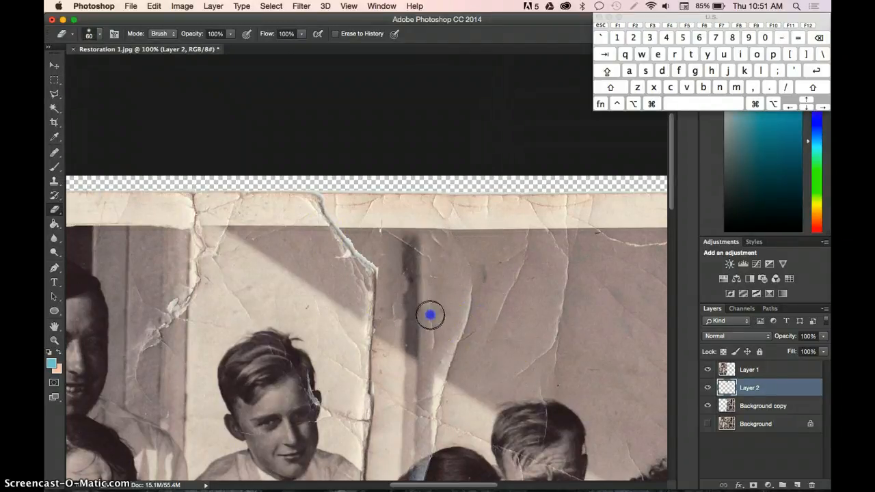
{"action": "left_click_drag", "start_coordinate": [436, 301], "coordinate": [445, 334]}
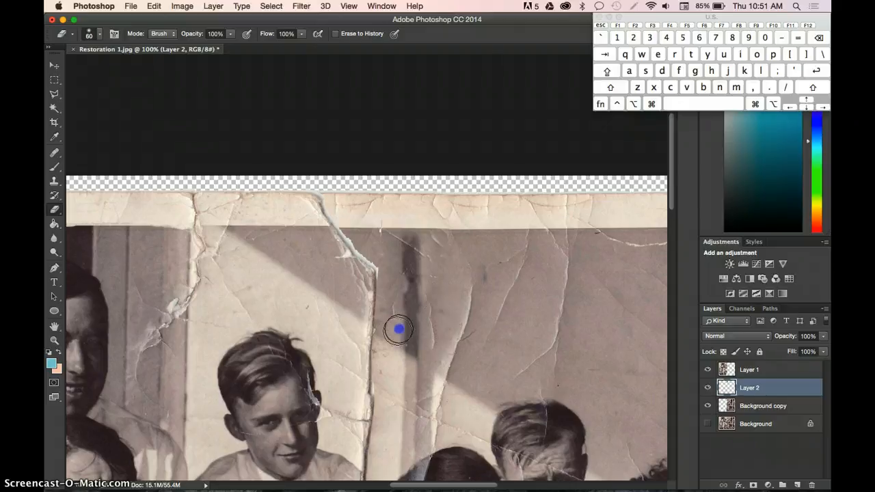
{"action": "left_click_drag", "start_coordinate": [362, 327], "coordinate": [404, 351]}
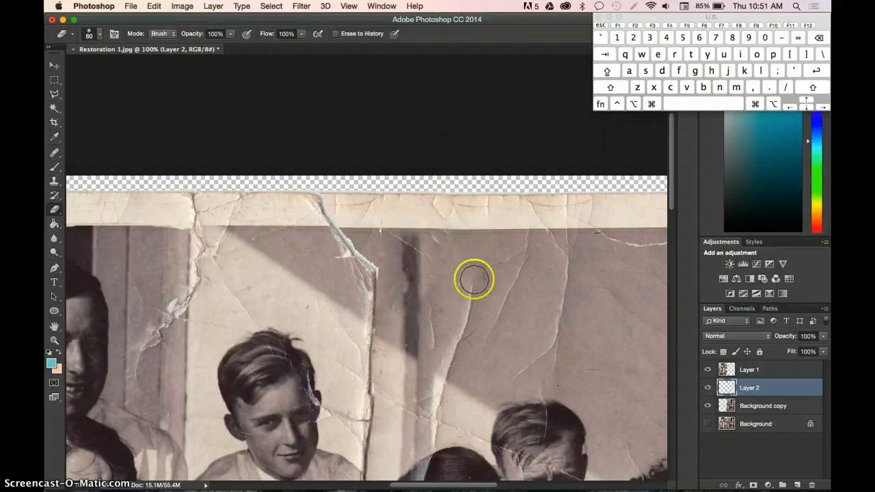
{"action": "left_click_drag", "start_coordinate": [451, 209], "coordinate": [469, 211]}
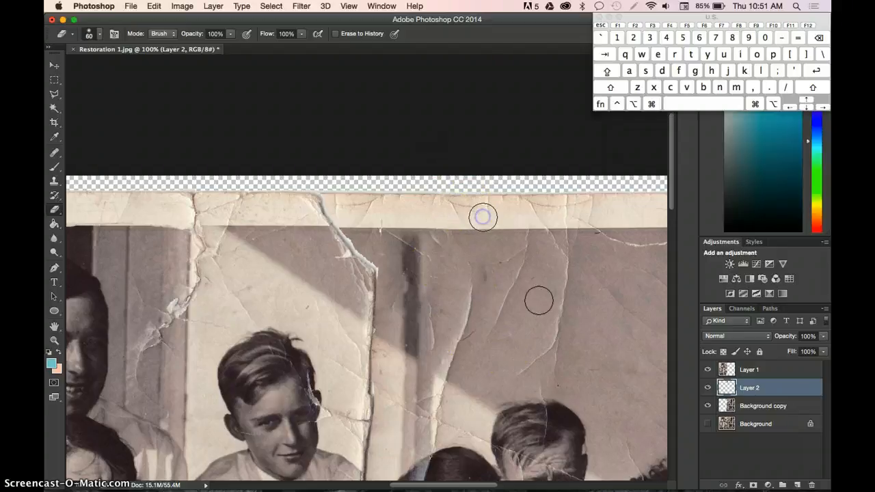
- Merge the patch on Layer 2 with Layer 1 and toggle the merged layer's visibility to check what it contains
{"action": "left_click", "coordinate": [769, 371], "text": "shift"}
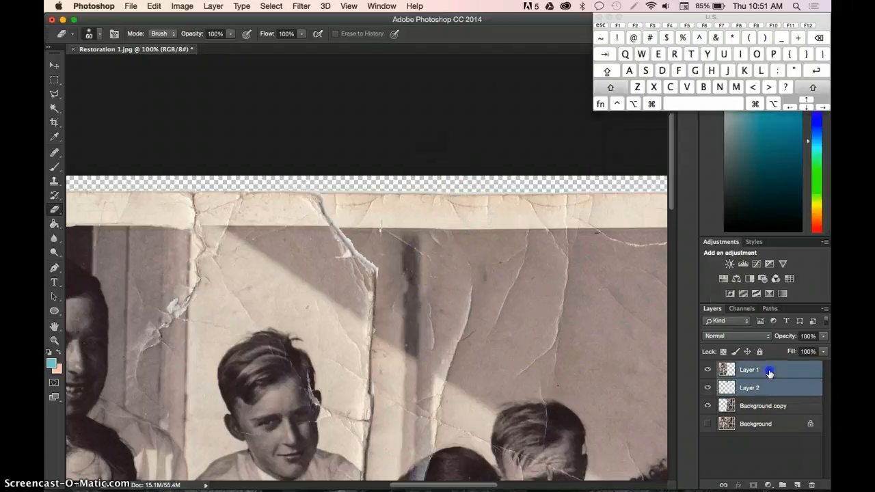
{"action": "right_click", "coordinate": [769, 370]}
{"action": "left_click", "coordinate": [709, 340]}
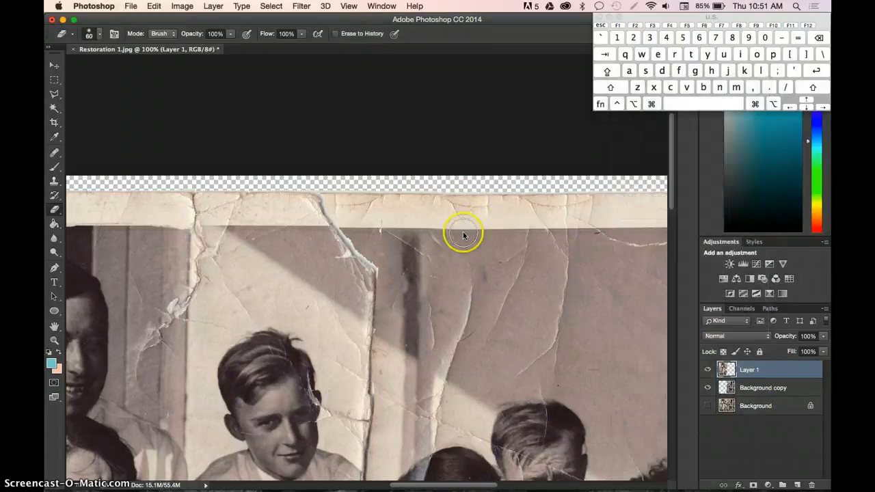
{"action": "left_click", "coordinate": [54, 153]}
{"action": "left_click", "coordinate": [438, 335], "text": "alt"}
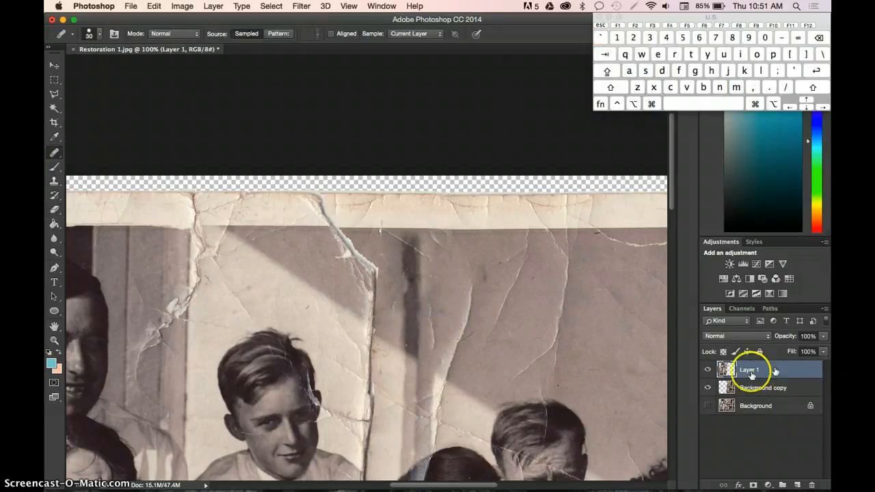
{"action": "left_click", "coordinate": [708, 369]}
{"action": "left_click", "coordinate": [708, 370]}
- Revert the document history to the last Eraser state, before the patch was merged with Layer 1
{"action": "key", "text": "super+z"}
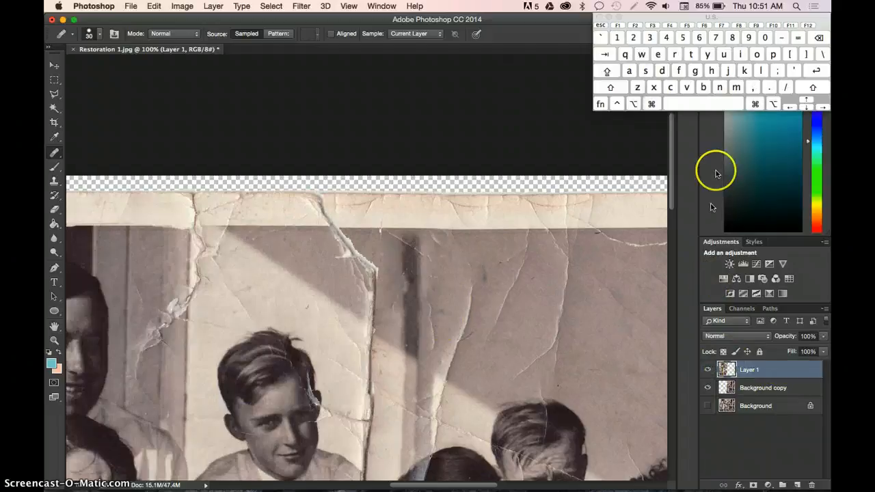
{"action": "scroll", "coordinate": [736, 235], "scroll_direction": "up", "scroll_amount": 3}
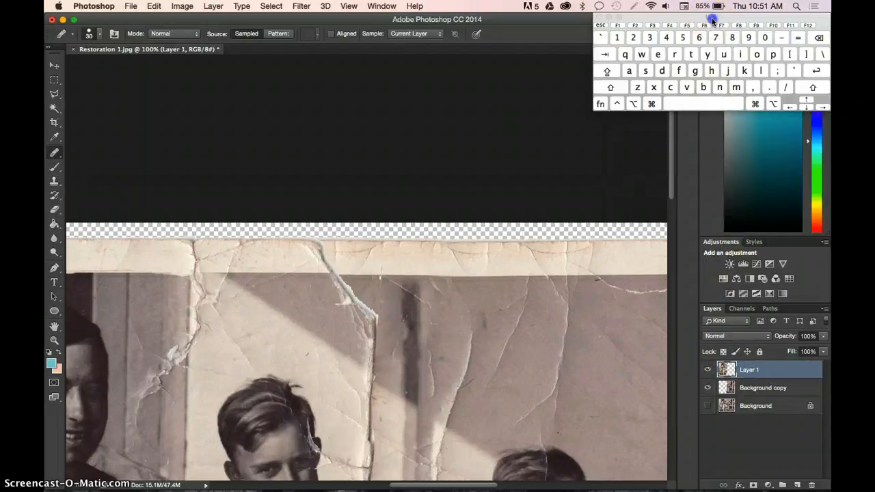
{"action": "left_click_drag", "start_coordinate": [712, 20], "coordinate": [698, 136]}
{"action": "left_click", "coordinate": [695, 68]}
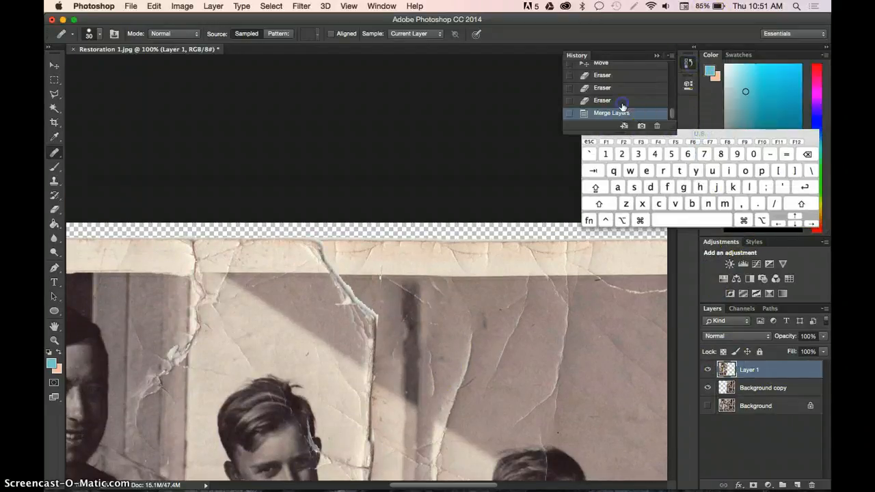
{"action": "left_click", "coordinate": [622, 101]}
- Merge the patch on Layer 2 with the Background copy layer
{"action": "left_click", "coordinate": [752, 384]}
{"action": "left_click", "coordinate": [749, 410], "text": "shift"}
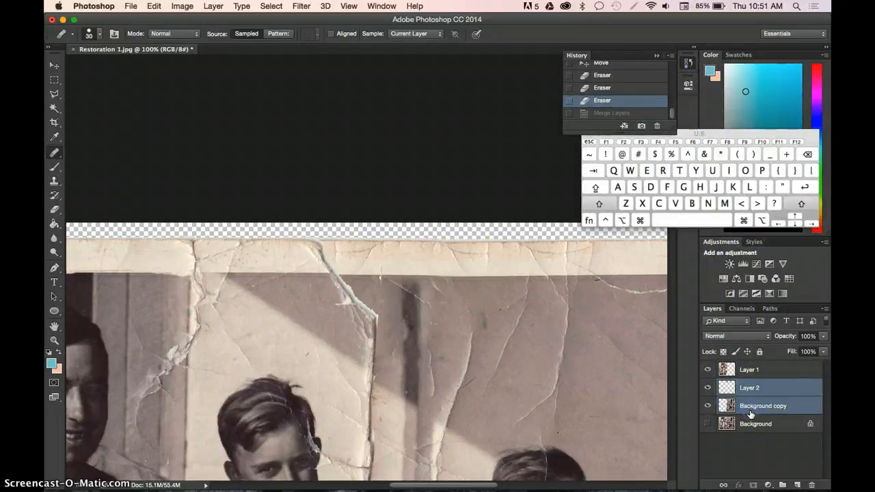
{"action": "right_click", "coordinate": [750, 414]}
{"action": "left_click", "coordinate": [693, 338]}
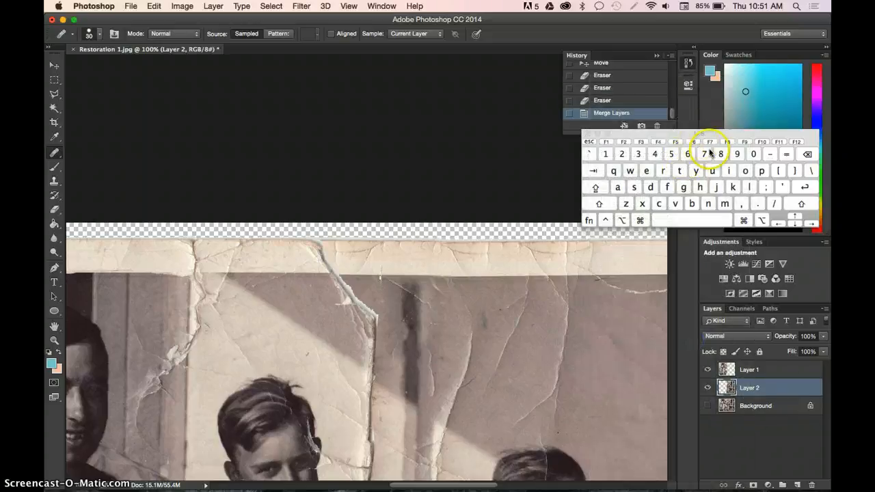
- Heal the creases in the dark backdrop just right of the wall post with the 30 px Healing Brush, sampling clean backdrop nearby
{"action": "left_click_drag", "start_coordinate": [699, 133], "coordinate": [708, 17]}
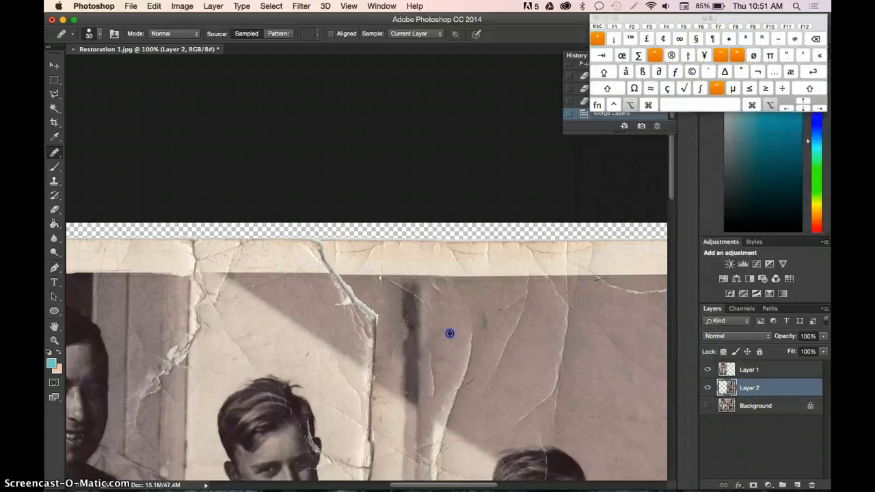
{"action": "left_click", "coordinate": [450, 334], "text": "alt"}
{"action": "mouse_move", "coordinate": [436, 380]}
{"action": "left_mouse_down"}
{"action": "mouse_move", "coordinate": [434, 351]}
{"action": "mouse_move", "coordinate": [449, 347]}
{"action": "mouse_move", "coordinate": [431, 352]}
{"action": "mouse_move", "coordinate": [429, 402]}
{"action": "mouse_move", "coordinate": [449, 315]}
{"action": "mouse_move", "coordinate": [435, 387]}
{"action": "left_mouse_up"}
{"action": "left_click", "coordinate": [449, 371], "text": "alt"}
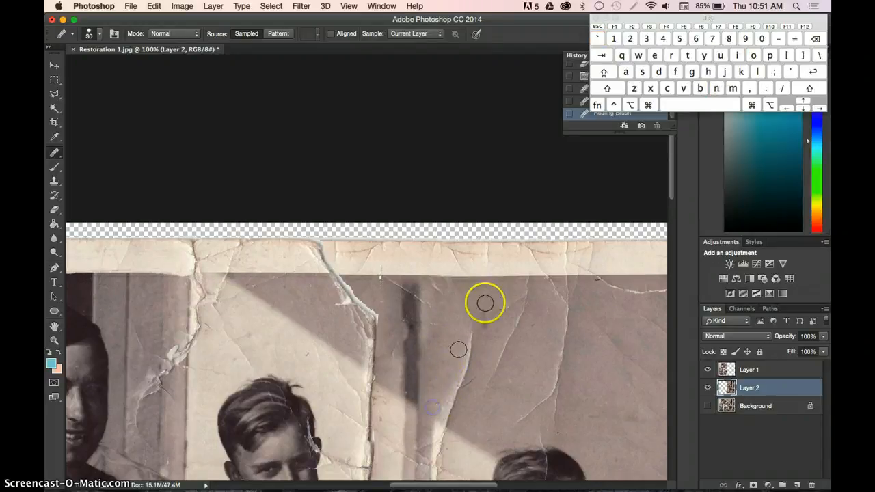
{"action": "left_click", "coordinate": [453, 304], "text": "alt"}
{"action": "left_click_drag", "start_coordinate": [472, 321], "coordinate": [465, 371]}
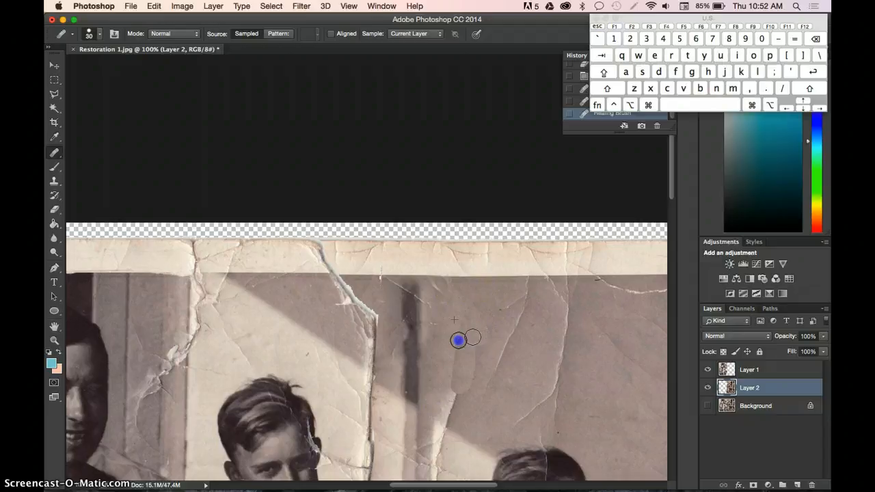
{"action": "key", "text": "super+minus"}
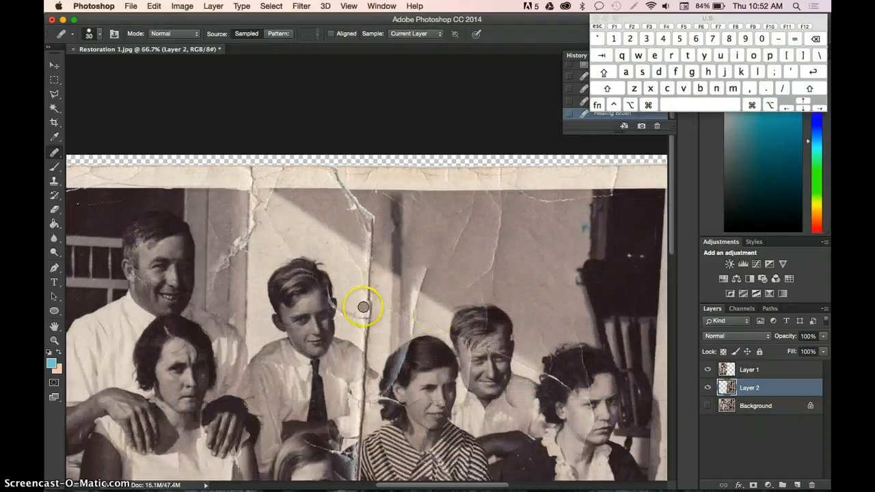
{"action": "left_click", "coordinate": [435, 241], "text": "alt"}
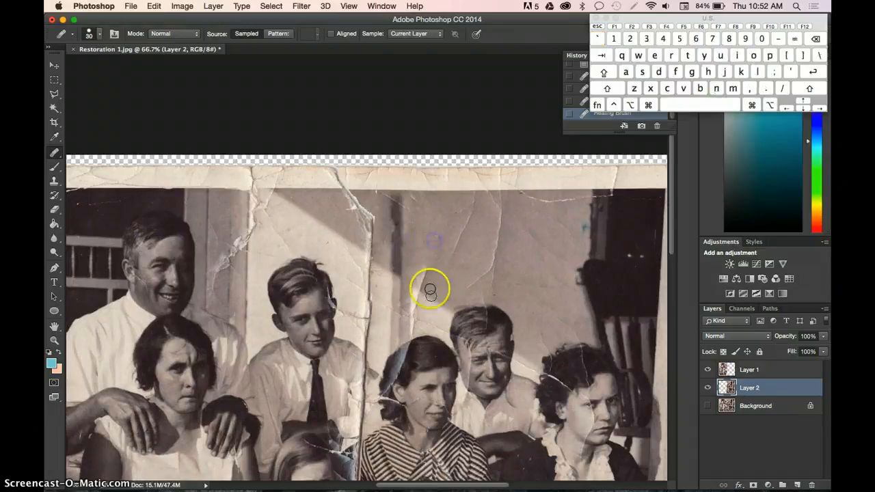
{"action": "left_click", "coordinate": [425, 267]}
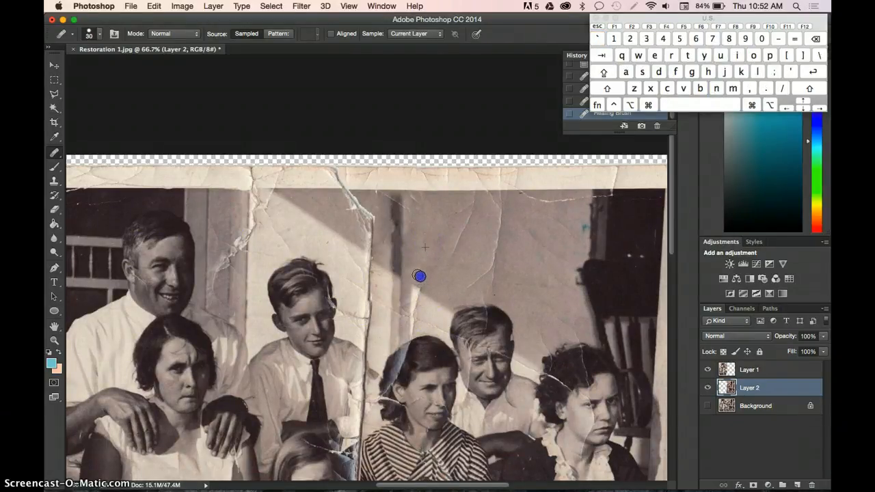
- Heal the diagonal crease in the middle of the dark backdrop, resampling clean areas beside it
{"action": "left_click", "coordinate": [442, 236], "text": "alt"}
{"action": "left_click", "coordinate": [473, 198]}
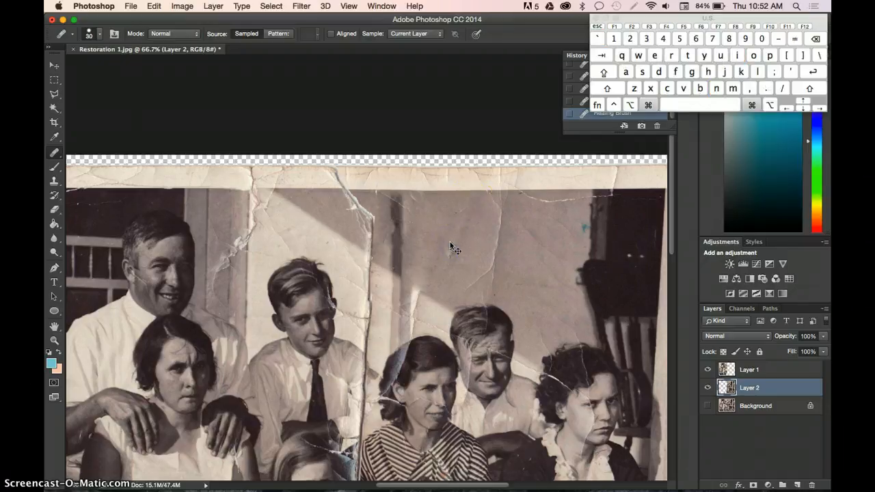
{"action": "left_click", "coordinate": [427, 253], "text": "alt"}
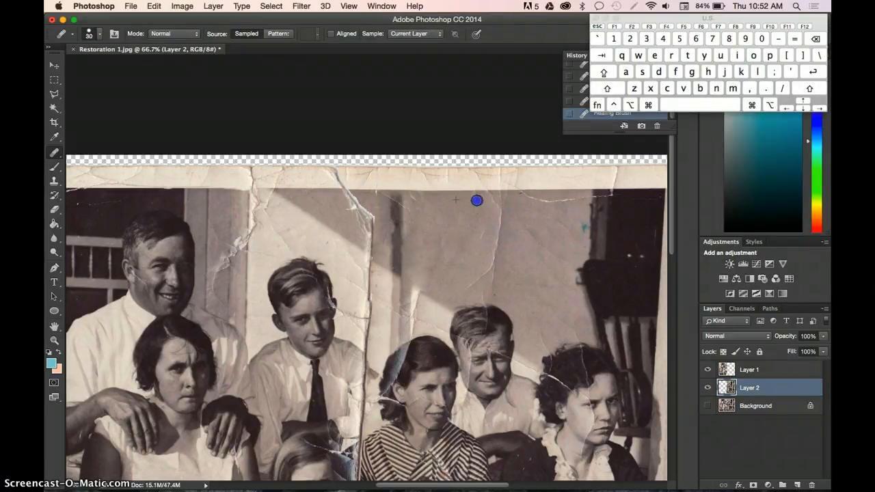
{"action": "left_click", "coordinate": [445, 255], "text": "alt"}
{"action": "left_click", "coordinate": [469, 242]}
{"action": "left_click", "coordinate": [479, 240]}
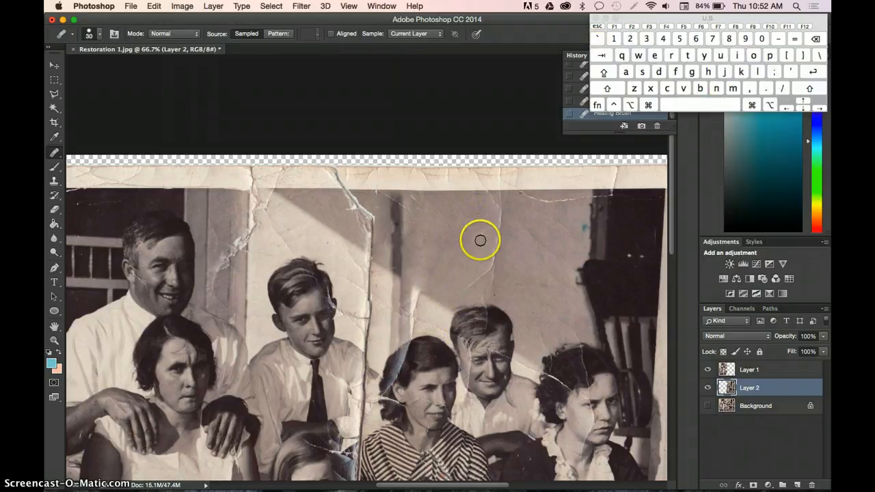
{"action": "left_click", "coordinate": [458, 216], "text": "alt"}
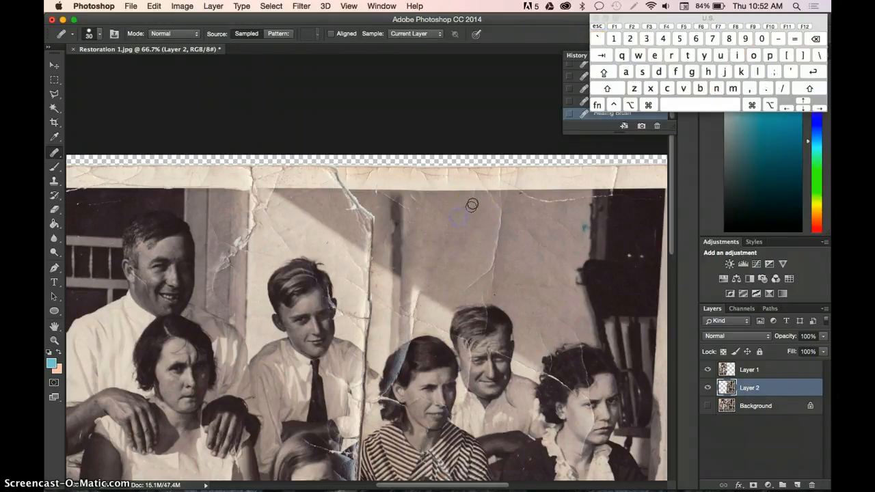
- Heal the long vertical crease above the man's head and nearby backdrop marks, enlarging the Healing Brush to 50 px
{"action": "scroll", "coordinate": [484, 347], "scroll_direction": "down", "scroll_amount": 3}
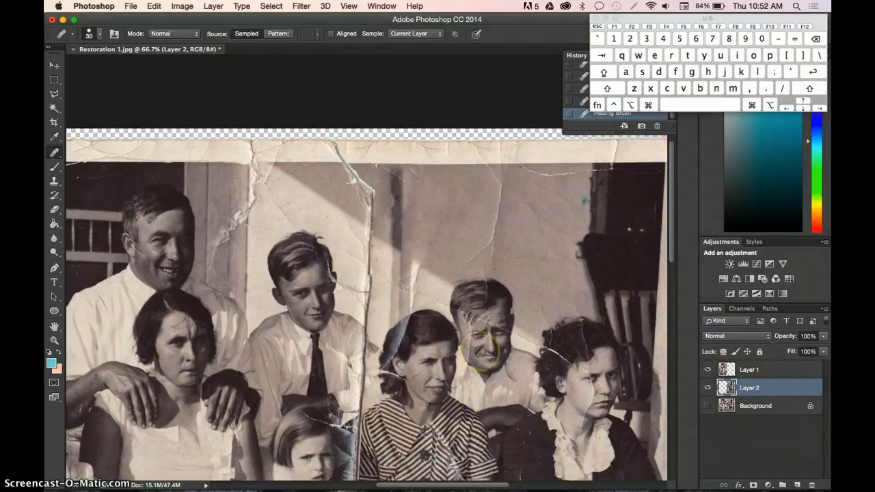
{"action": "left_click", "coordinate": [466, 210], "text": "alt"}
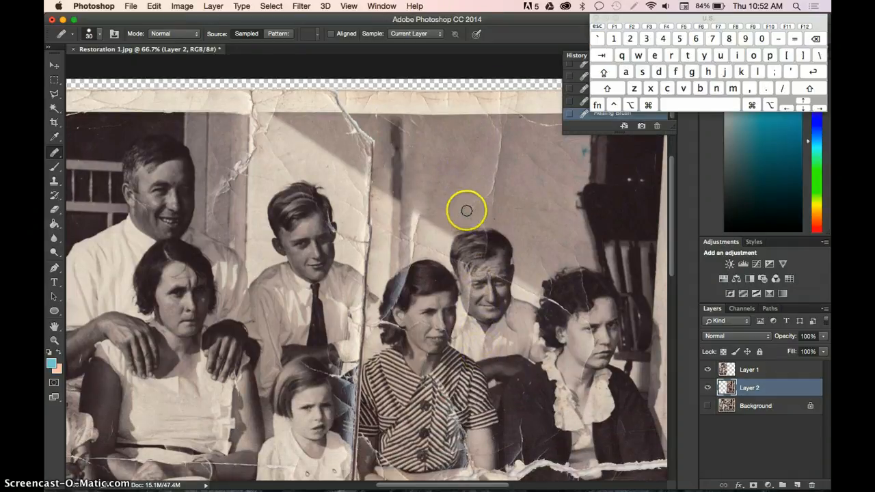
{"action": "left_click", "coordinate": [492, 142], "text": "alt"}
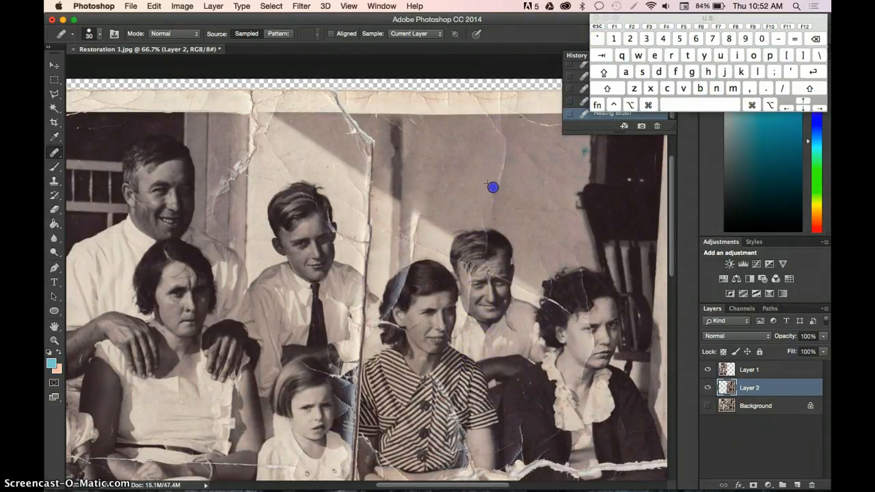
{"action": "left_click", "coordinate": [503, 143], "text": "alt"}
{"action": "left_click", "coordinate": [478, 155], "text": "alt"}
{"action": "mouse_move", "coordinate": [500, 147]}
{"action": "left_mouse_down"}
{"action": "mouse_move", "coordinate": [492, 196]}
{"action": "mouse_move", "coordinate": [474, 154]}
{"action": "mouse_move", "coordinate": [479, 192]}
{"action": "mouse_move", "coordinate": [501, 205]}
{"action": "mouse_move", "coordinate": [485, 206]}
{"action": "mouse_move", "coordinate": [485, 218]}
{"action": "mouse_move", "coordinate": [502, 197]}
{"action": "mouse_move", "coordinate": [492, 217]}
{"action": "mouse_move", "coordinate": [506, 173]}
{"action": "mouse_move", "coordinate": [502, 151]}
{"action": "left_mouse_up"}
{"action": "left_click", "coordinate": [474, 152], "text": "alt"}
{"action": "key", "text": "super+z"}
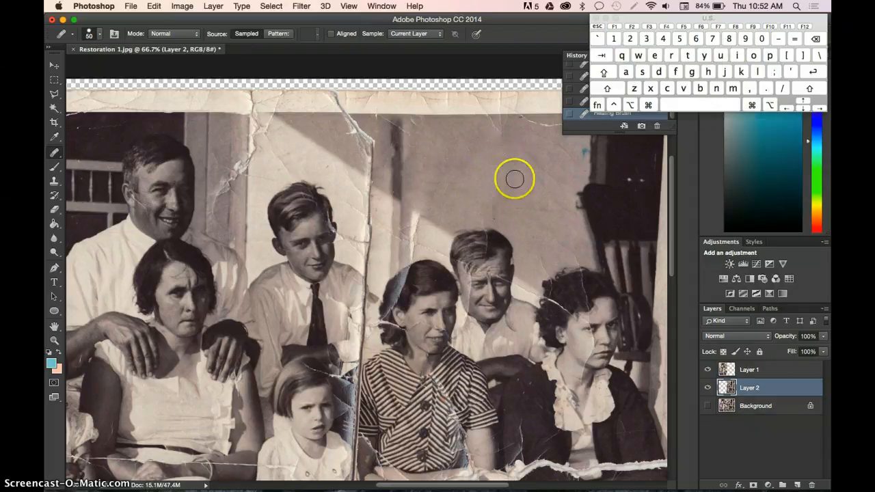
{"action": "left_click", "coordinate": [483, 216], "text": "alt"}
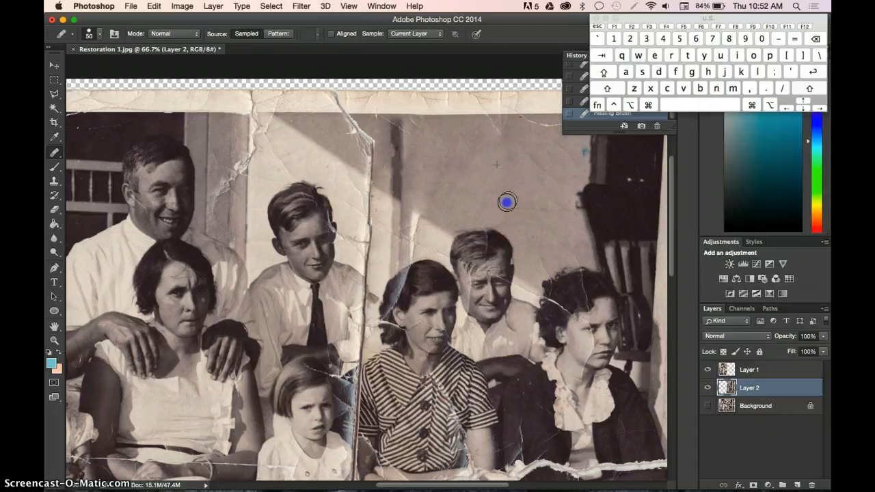
{"action": "left_click_drag", "start_coordinate": [552, 219], "coordinate": [547, 223]}
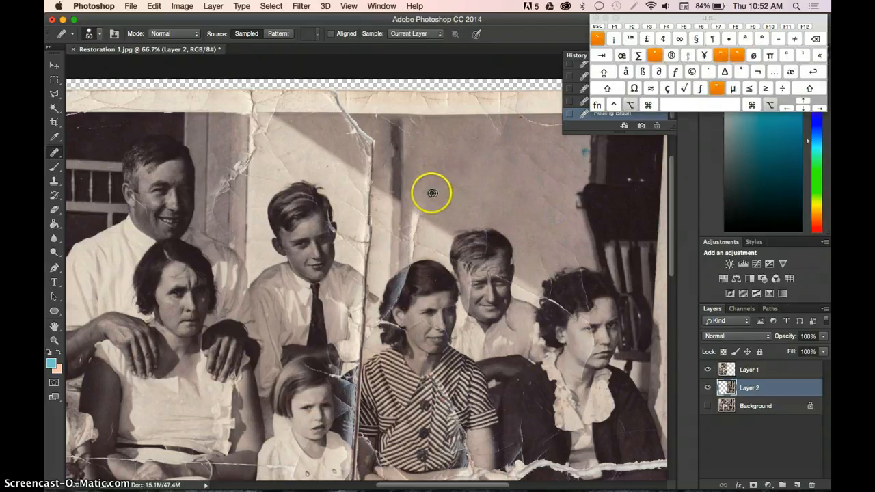
- Reduce the Healing Brush to 25 px and heal the dark spot on the sunlit wall above the woman in the striped dress
{"action": "key", "text": "super+equal"}
{"action": "key", "text": "super+equal"}
{"action": "scroll", "coordinate": [436, 192], "scroll_direction": "right", "scroll_amount": 5}
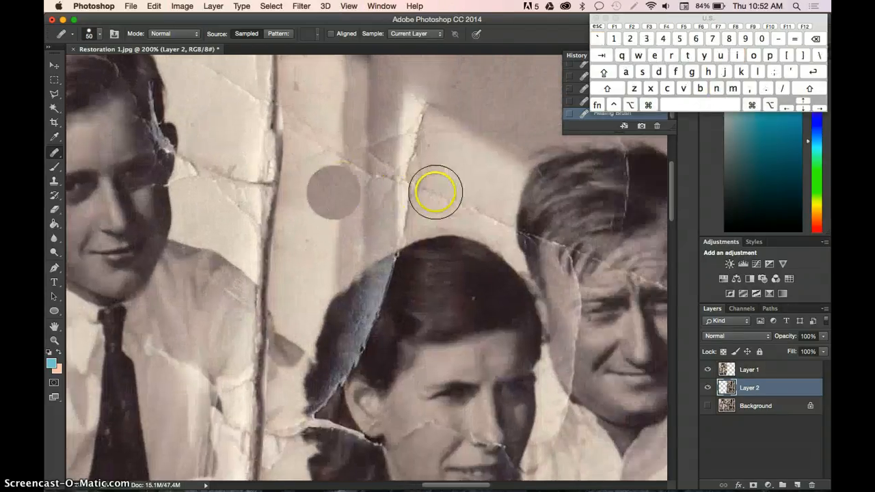
{"action": "scroll", "coordinate": [436, 193], "scroll_direction": "up", "scroll_amount": 1}
{"action": "key", "text": "bracketleft"}
{"action": "key", "text": "bracketleft"}
{"action": "key", "text": "bracketleft"}
{"action": "key", "text": "bracketleft"}
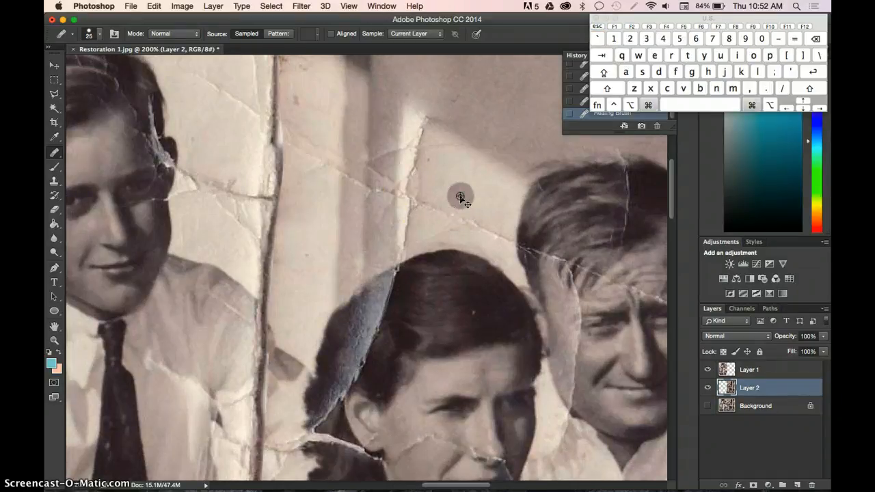
{"action": "key", "text": "super+equal"}
{"action": "key", "text": "super+equal"}
{"action": "key", "text": "super+equal"}
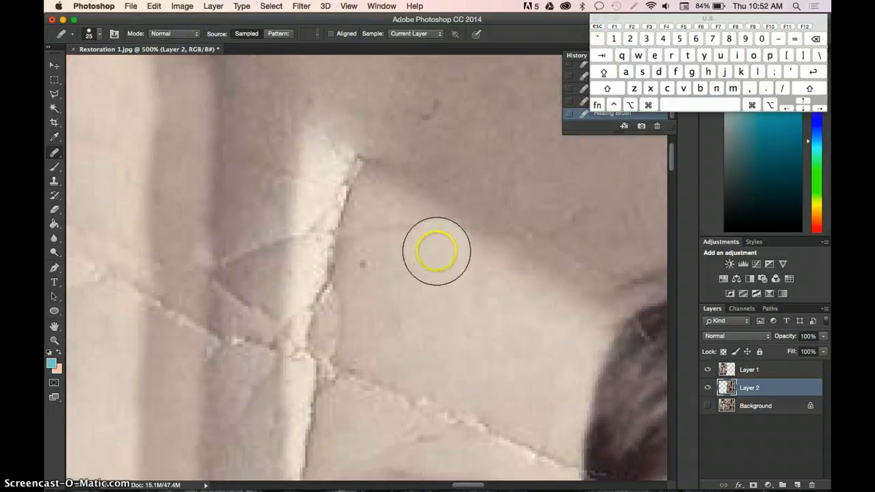
{"action": "mouse_move", "coordinate": [438, 250]}
{"action": "left_mouse_down"}
{"action": "mouse_move", "coordinate": [481, 242]}
{"action": "mouse_move", "coordinate": [477, 227]}
{"action": "mouse_move", "coordinate": [480, 235]}
{"action": "mouse_move", "coordinate": [376, 237]}
{"action": "mouse_move", "coordinate": [371, 263]}
{"action": "left_mouse_up"}
{"action": "left_click", "coordinate": [567, 285], "text": "alt"}
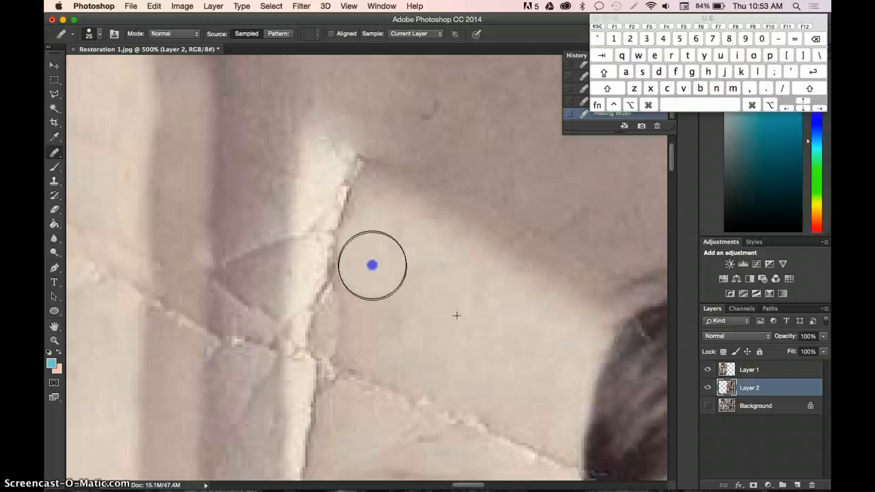